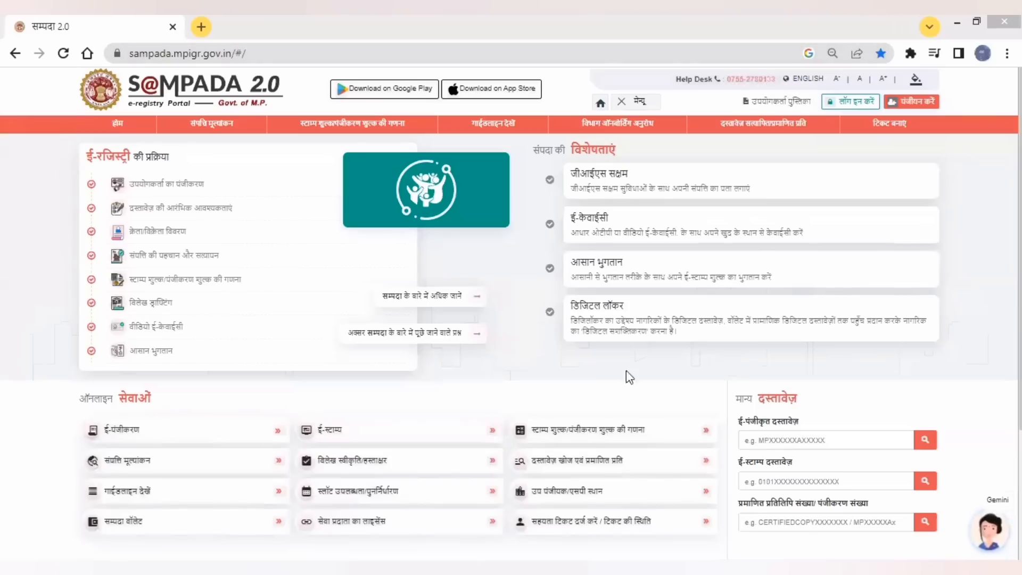
# Step: Log in as a Public User with mobile OTP, entering the mobile number, OTP and captcha
pyautogui.click(862, 107)
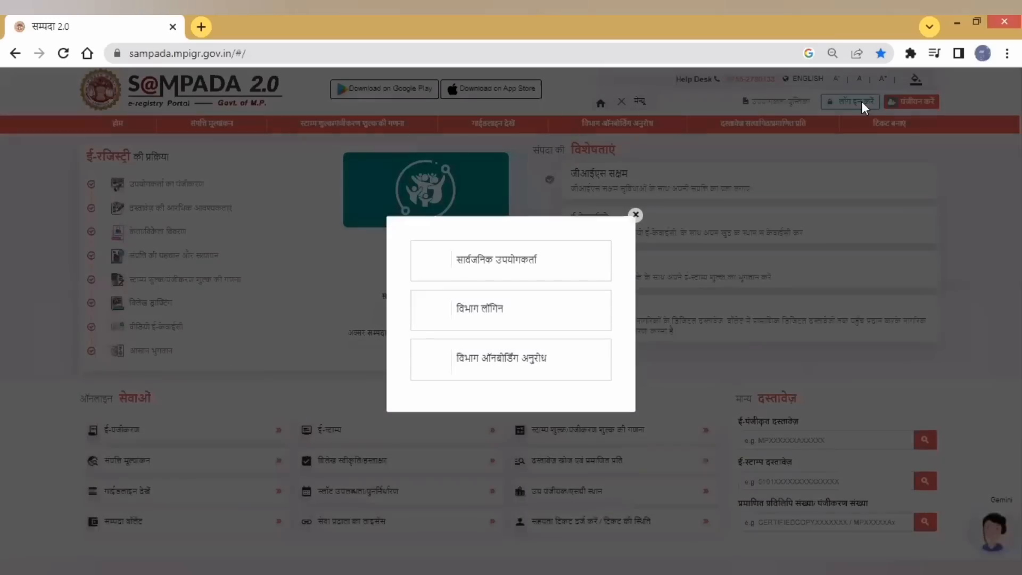
pyautogui.click(475, 272)
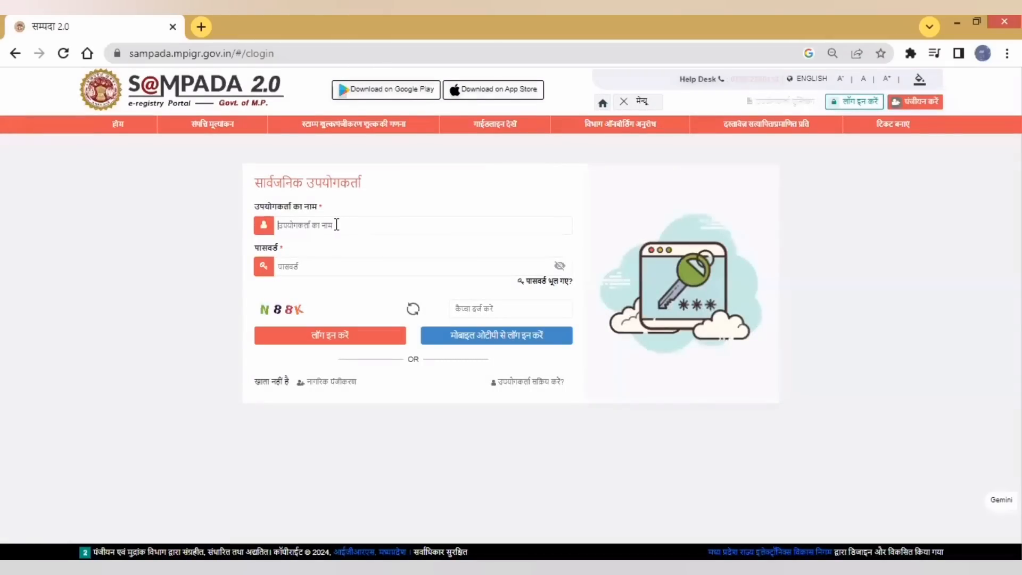
pyautogui.click(337, 224)
pyautogui.write('Sa')
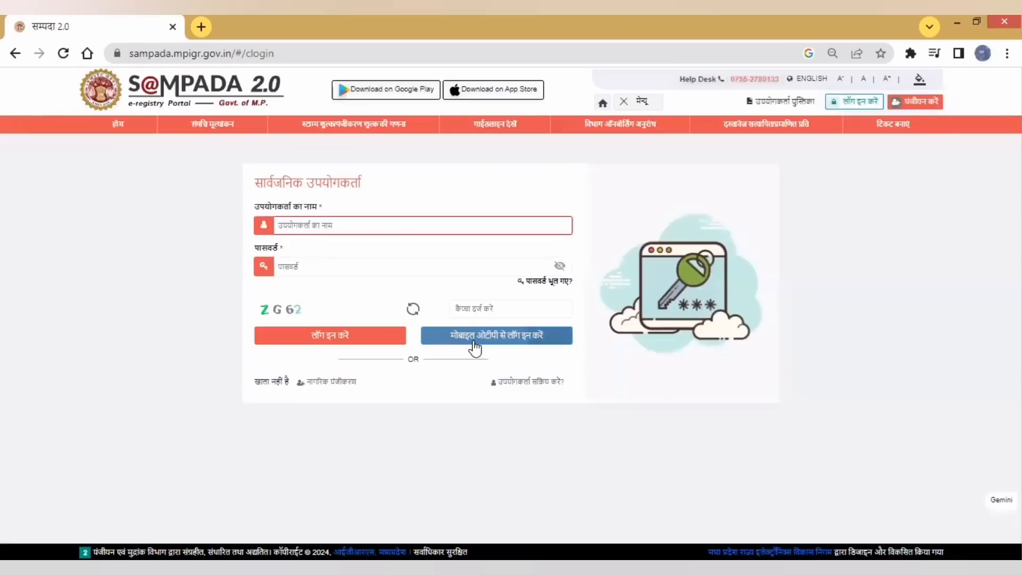
pyautogui.click(473, 347)
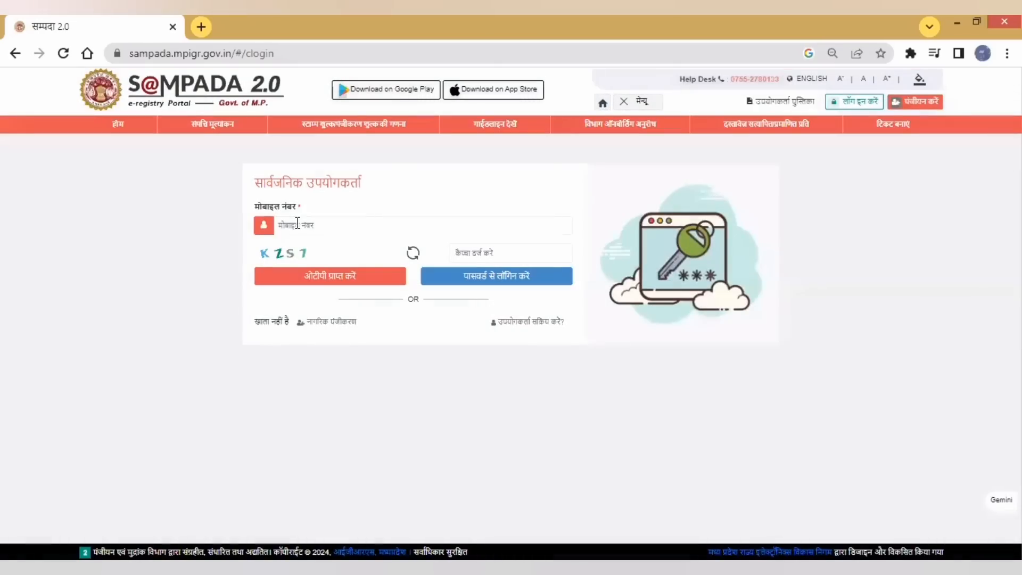
pyautogui.click(298, 223)
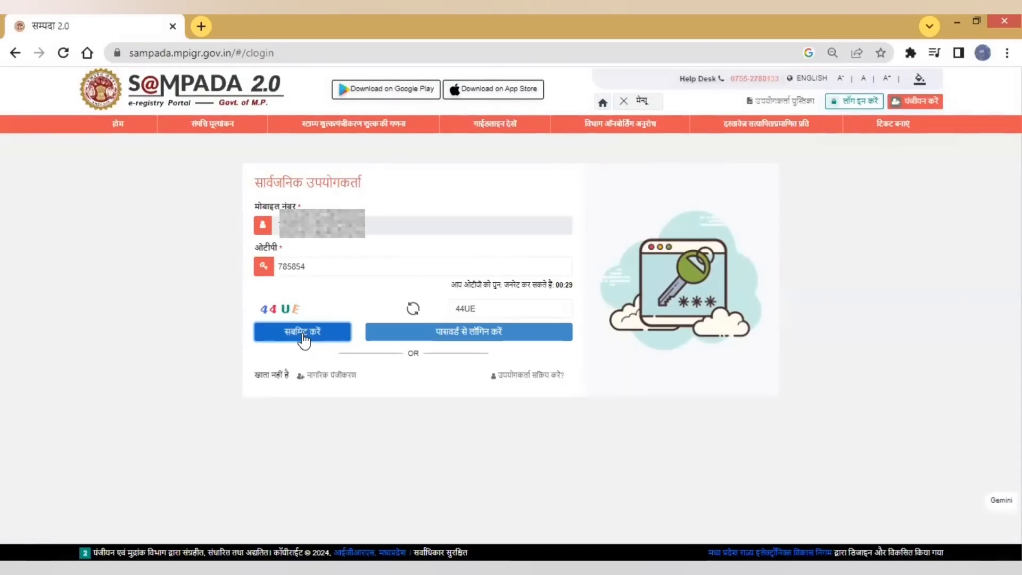
pyautogui.click(302, 333)
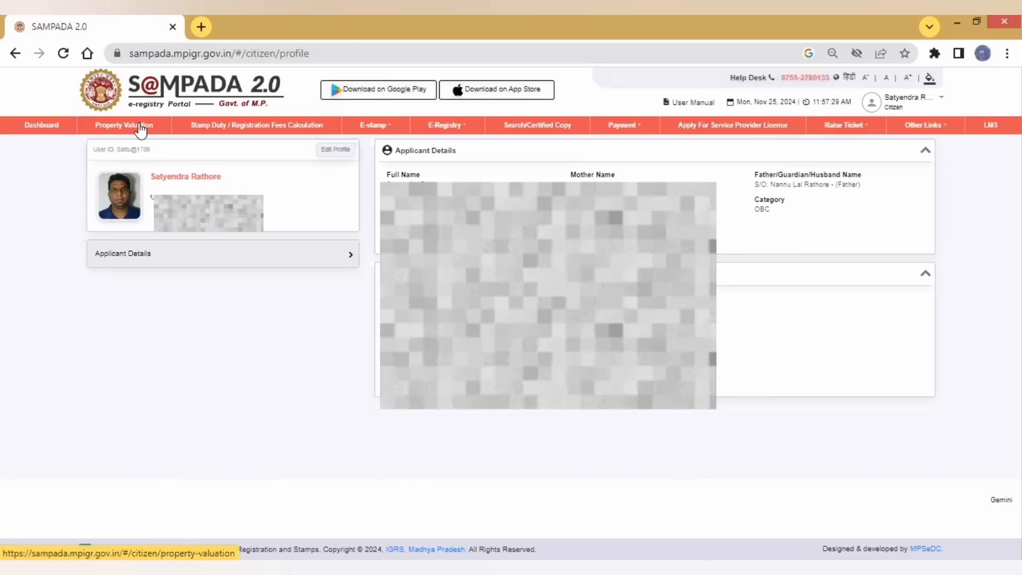
# Step: Initiate a new E-Registry, accept the instructions and declaration, and pick the Gift Deed document
pyautogui.click(141, 128)
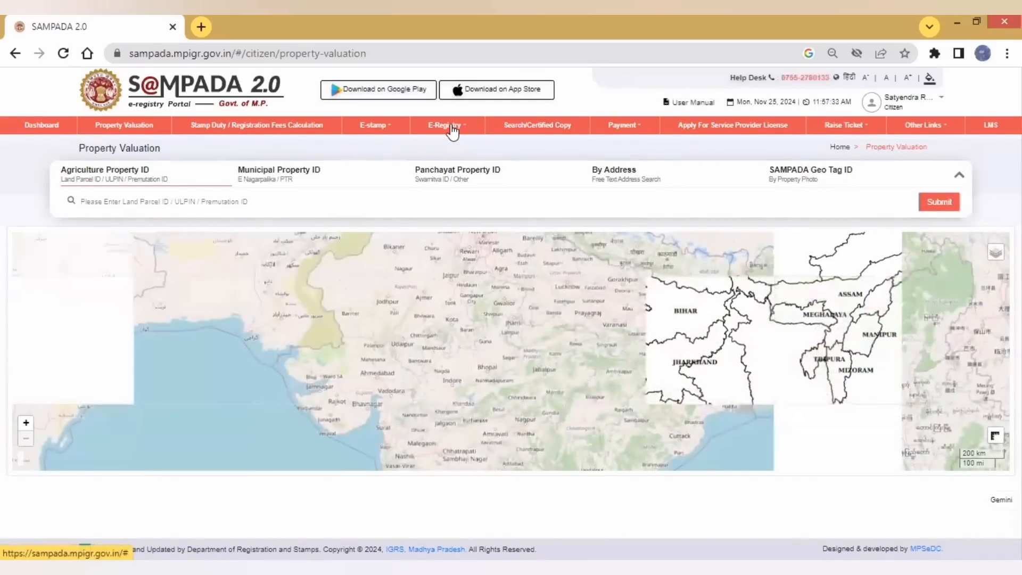
pyautogui.click(453, 126)
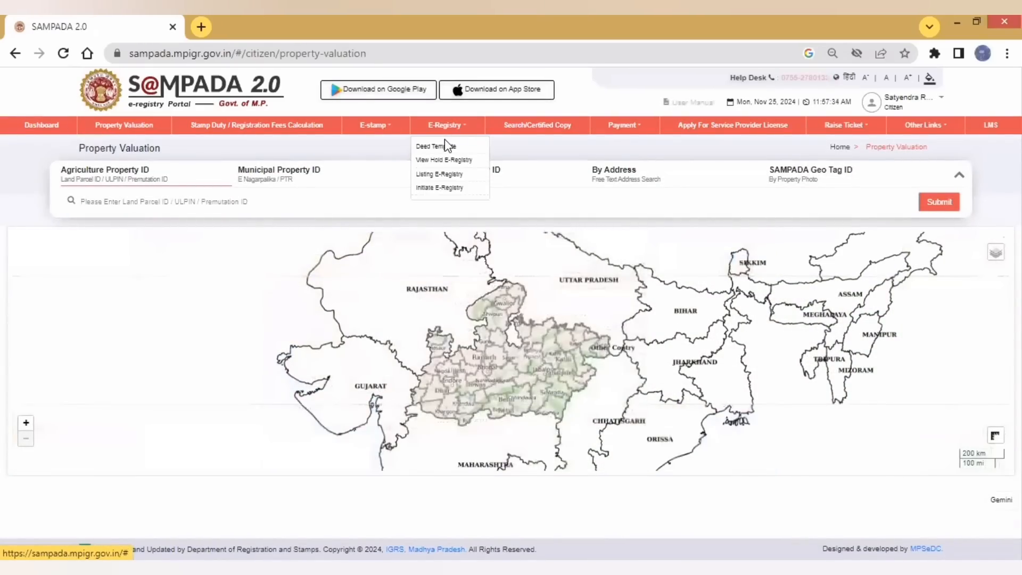
pyautogui.click(433, 191)
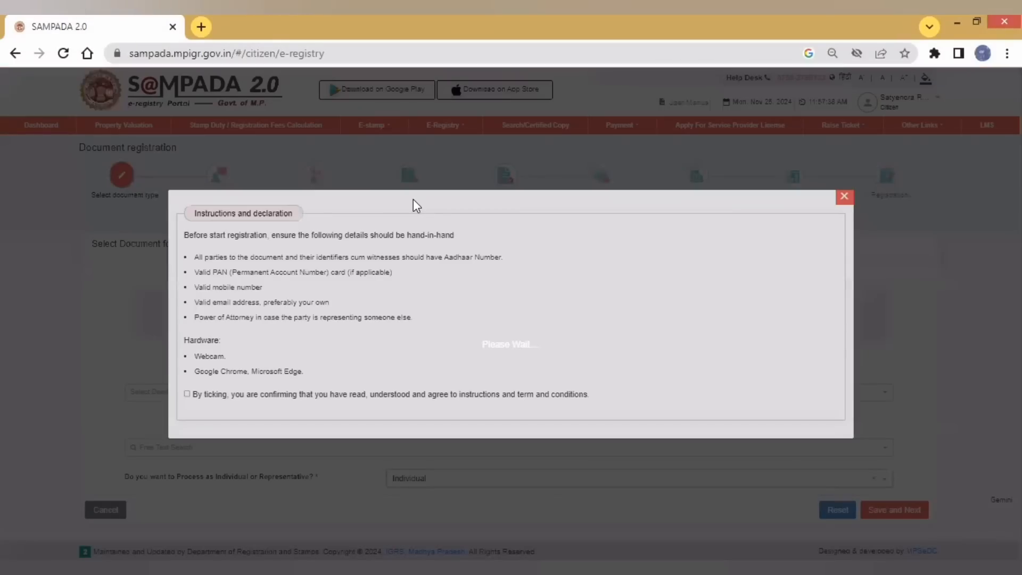
pyautogui.click(188, 395)
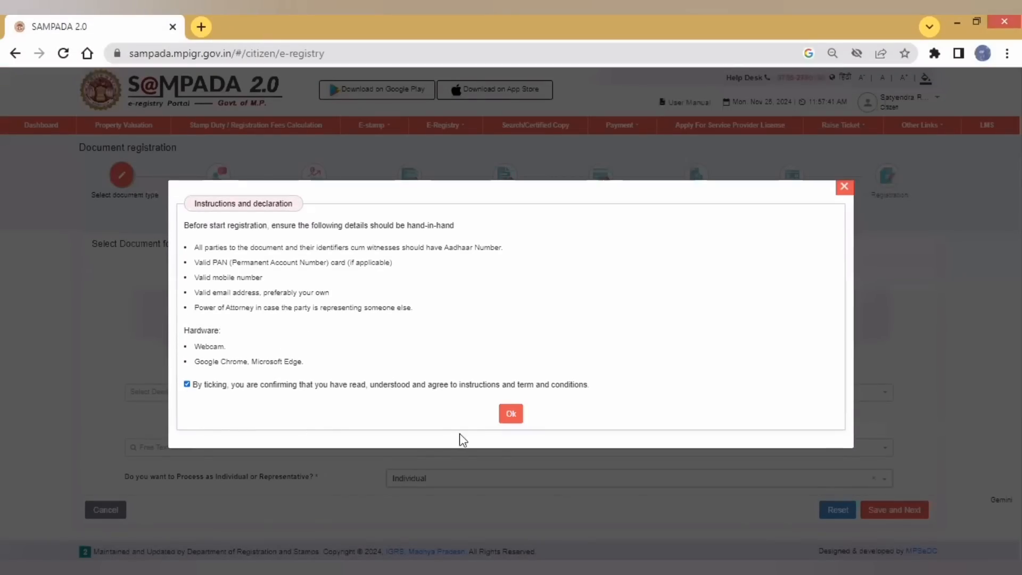
pyautogui.click(509, 413)
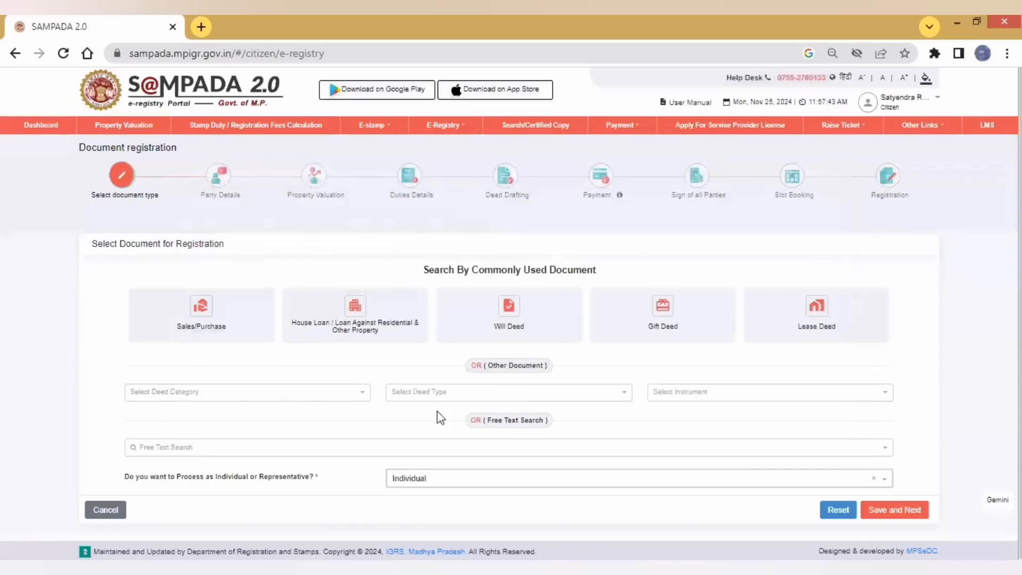
pyautogui.click(663, 322)
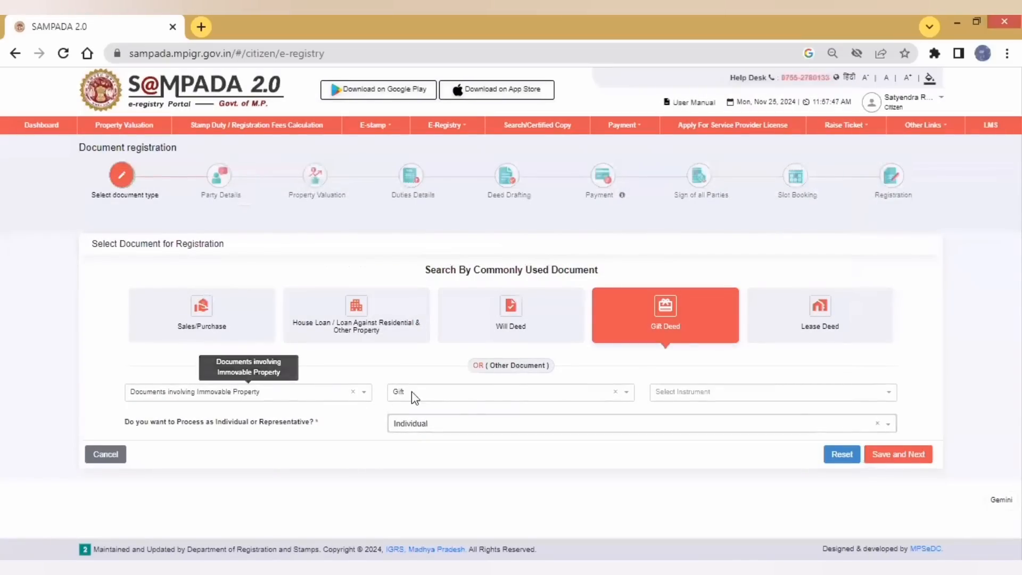
# Step: Choose Immovable Property category, Gift deed type, family-member gift instrument and Individual, then save
pyautogui.click(365, 393)
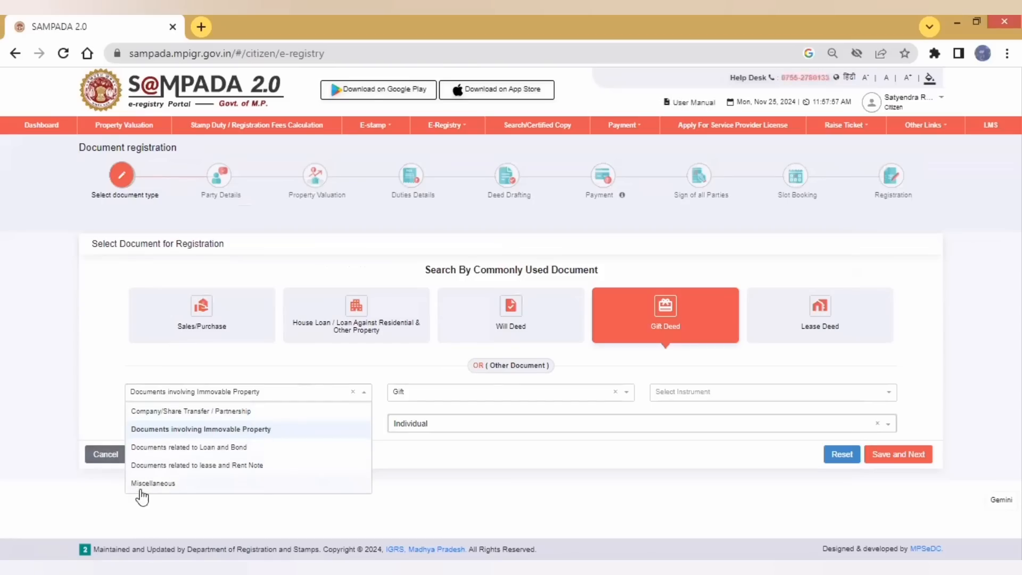
pyautogui.click(233, 430)
pyautogui.click(494, 397)
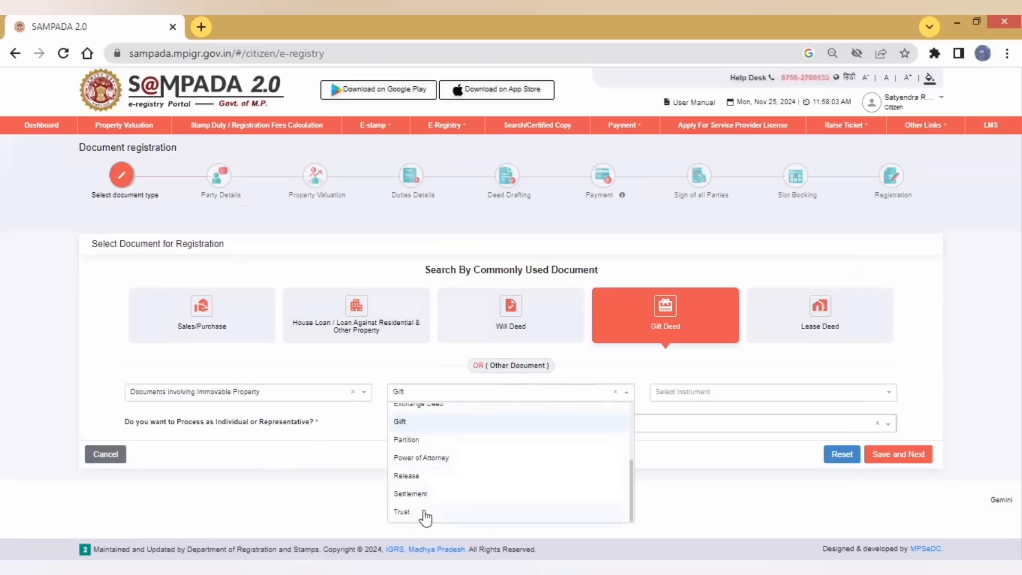
pyautogui.click(419, 424)
pyautogui.click(689, 394)
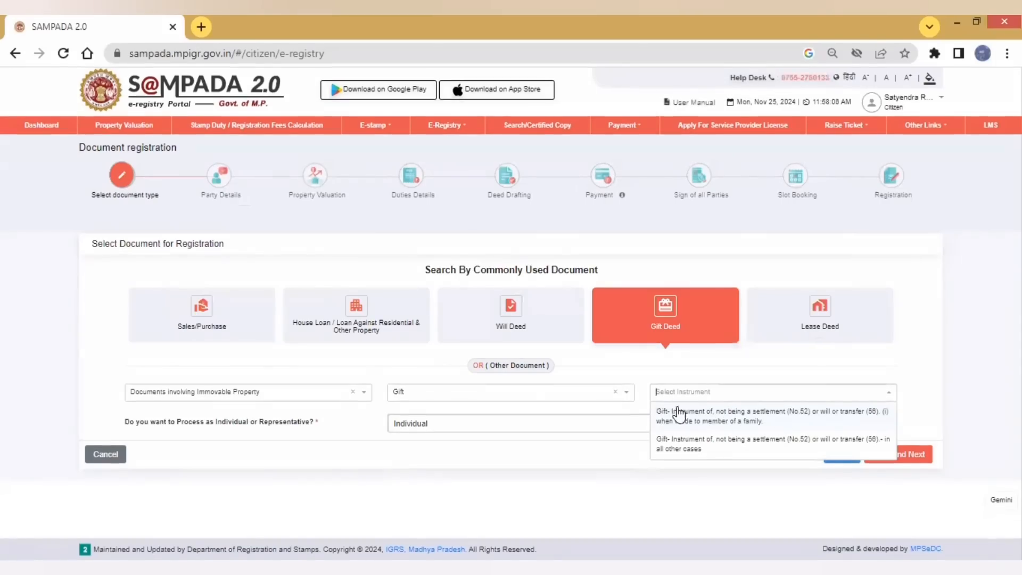
pyautogui.click(701, 415)
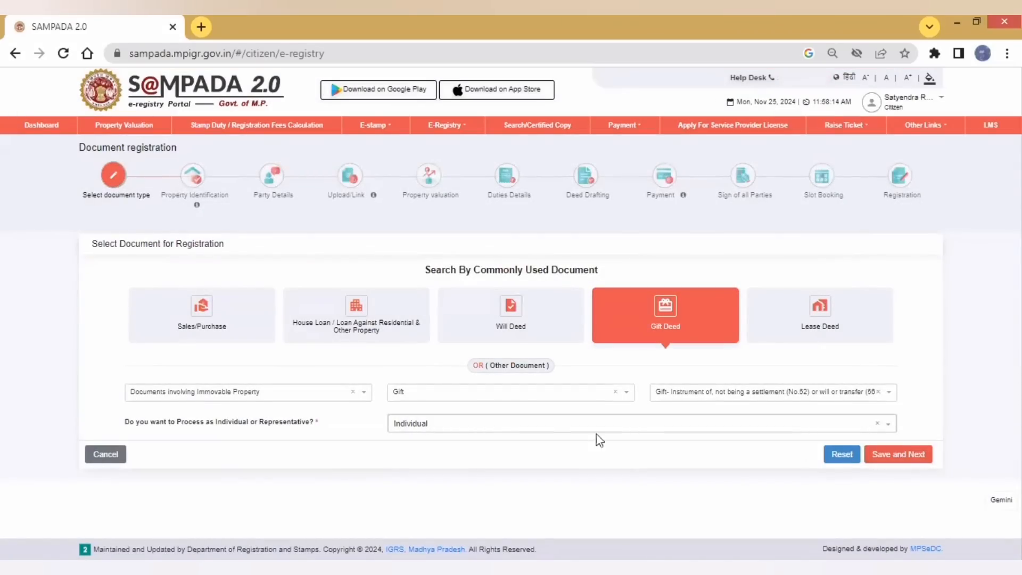
pyautogui.click(542, 427)
pyautogui.click(492, 442)
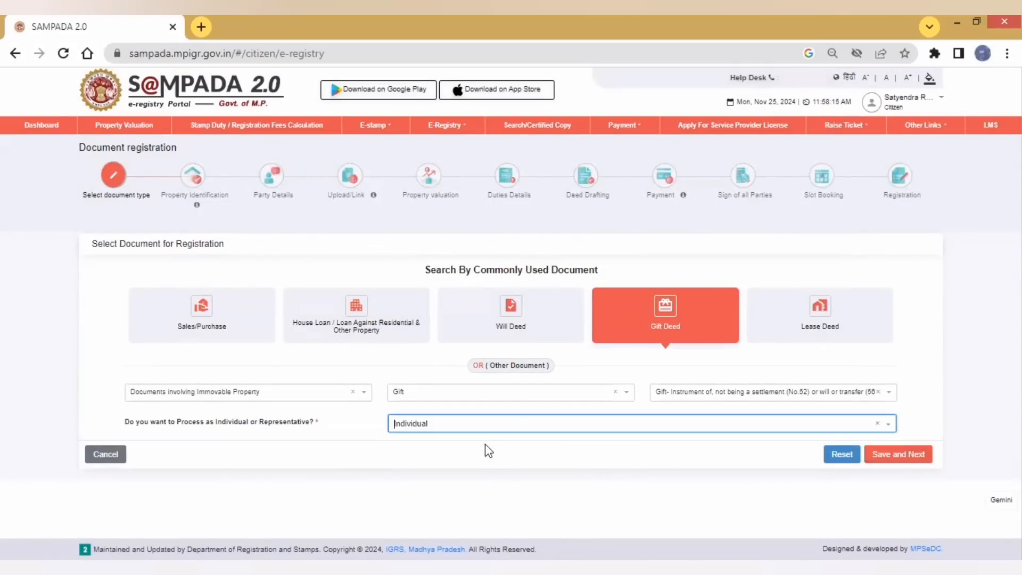
pyautogui.click(895, 451)
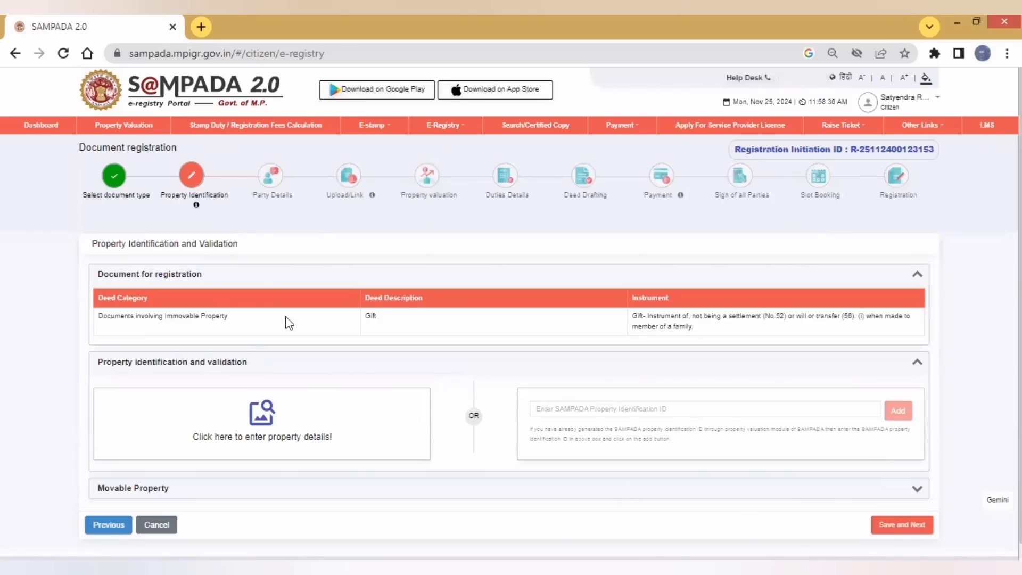
pyautogui.click(251, 423)
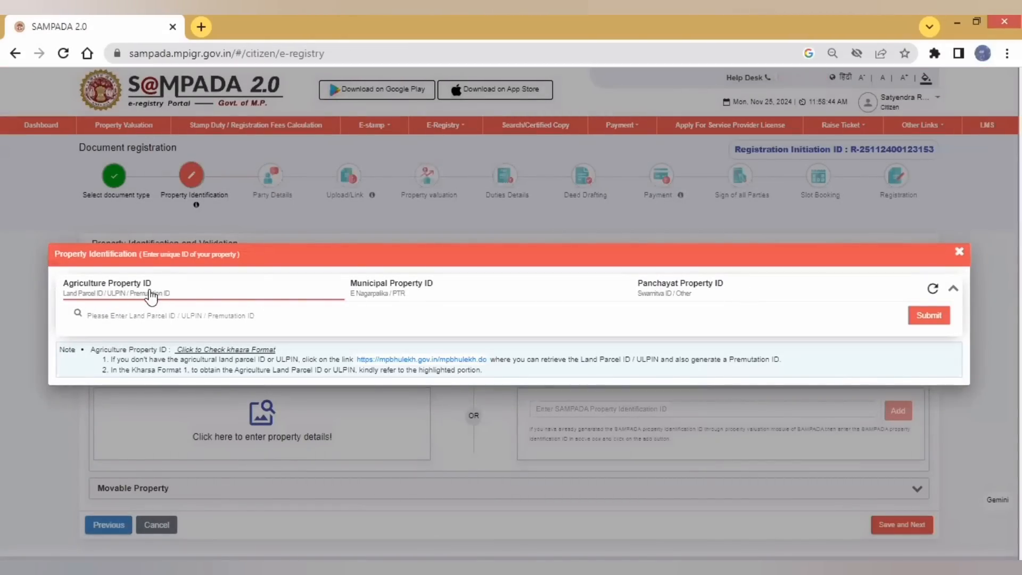
pyautogui.click(121, 317)
pyautogui.write('145')
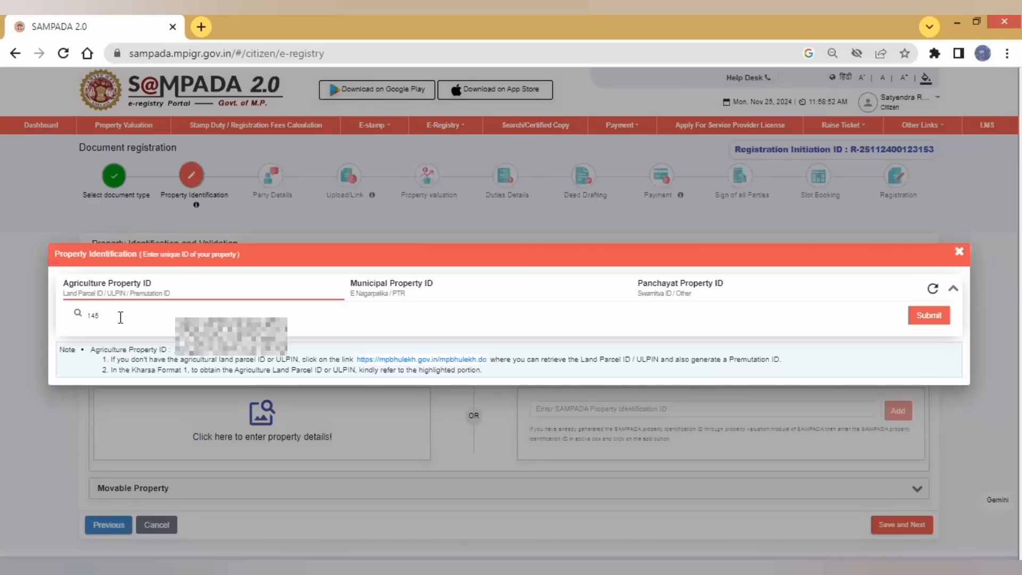
pyautogui.write('12622')
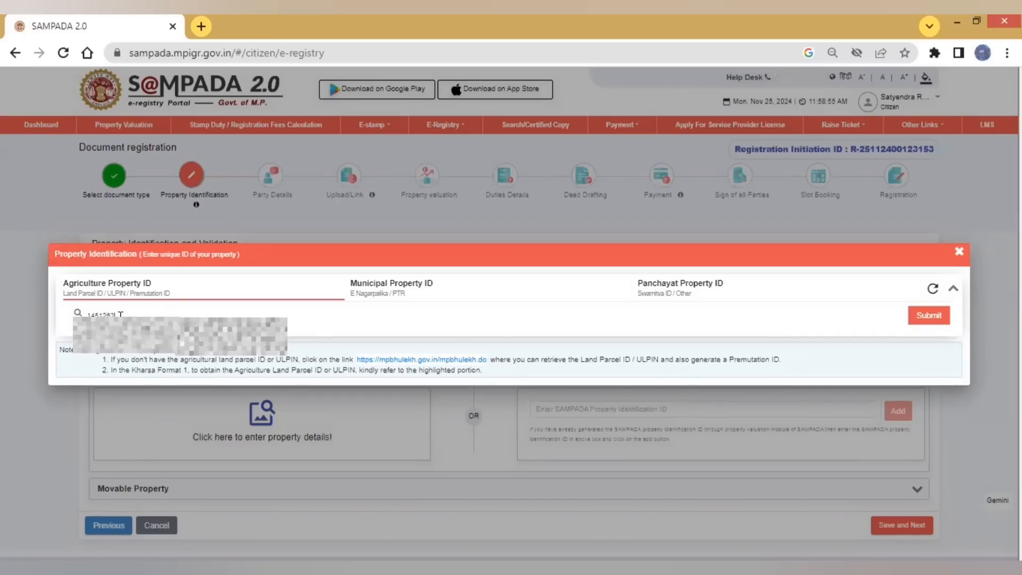
pyautogui.write('06')
pyautogui.press('Return')
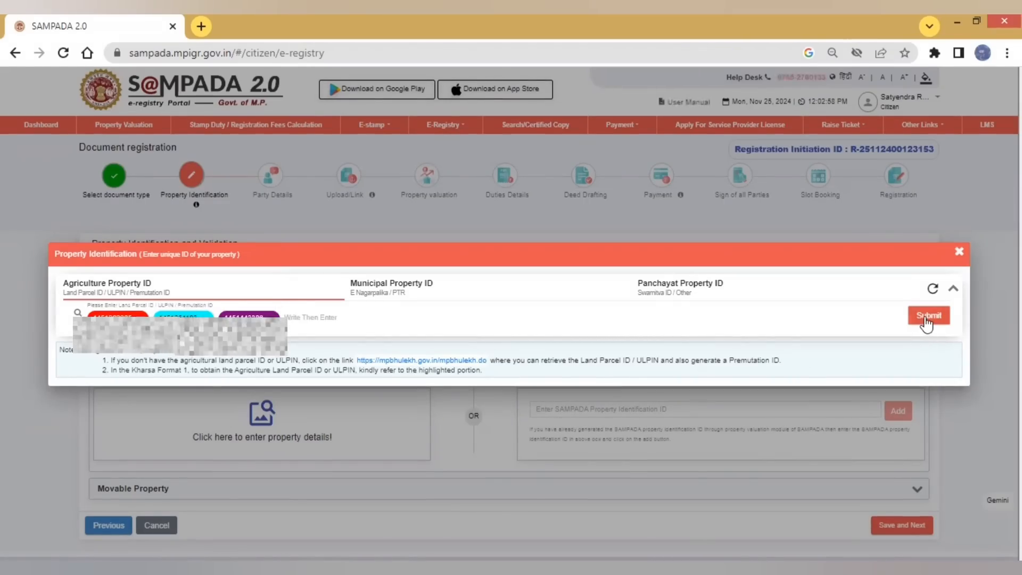
# Step: Look up the parcels, check them on the map, and confirm and save the property location
pyautogui.click(923, 318)
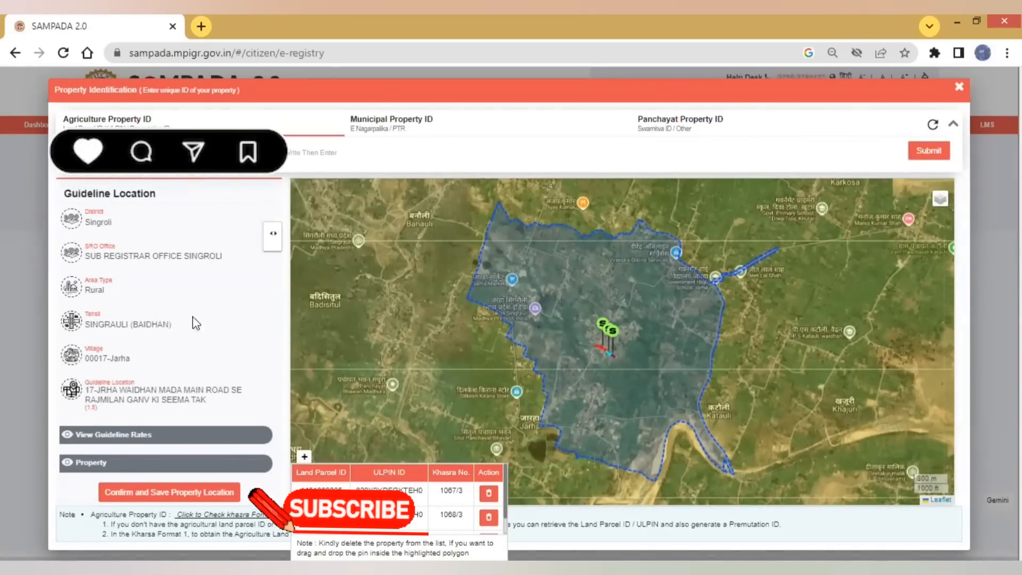
pyautogui.click(117, 434)
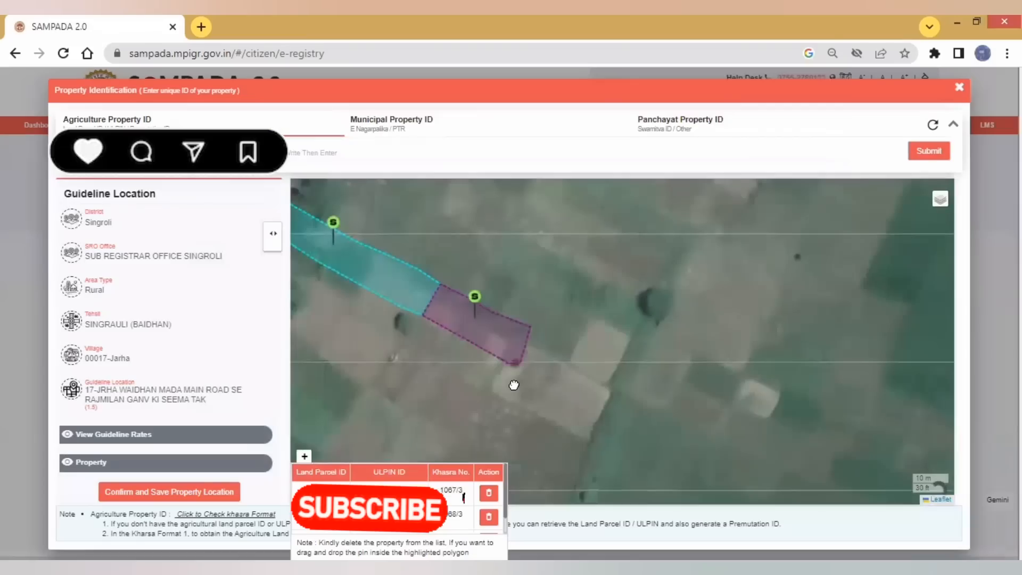
pyautogui.moveTo(513, 385); pyautogui.dragTo(551, 399)
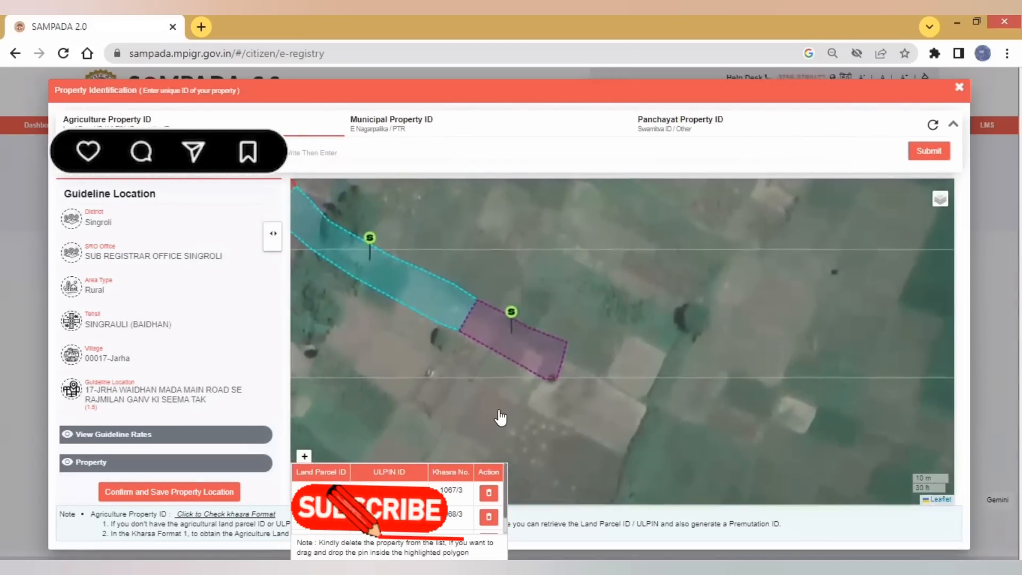
pyautogui.scroll(2, 499, 418)
pyautogui.moveTo(562, 367); pyautogui.dragTo(545, 493)
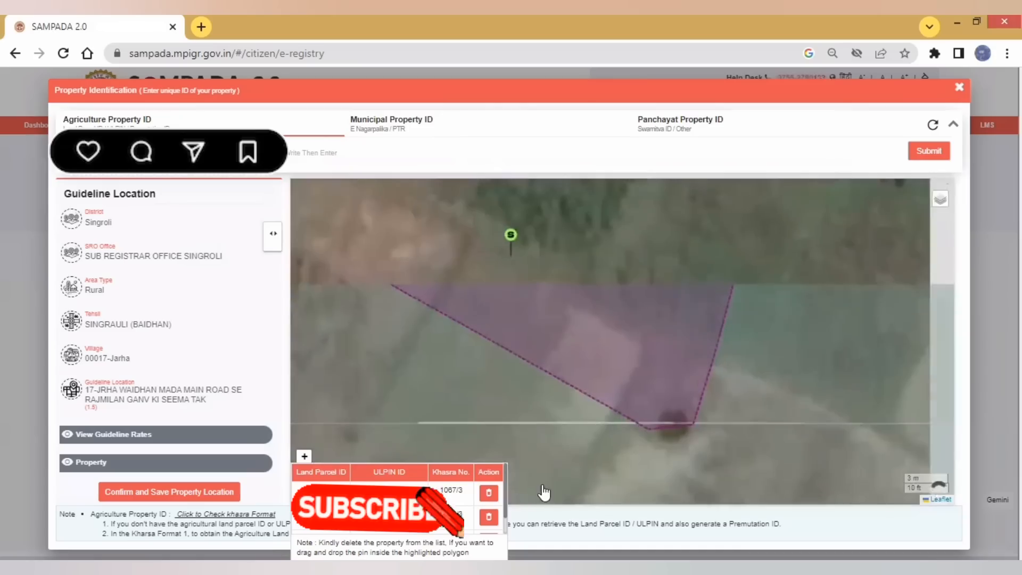
pyautogui.moveTo(563, 418); pyautogui.dragTo(557, 480)
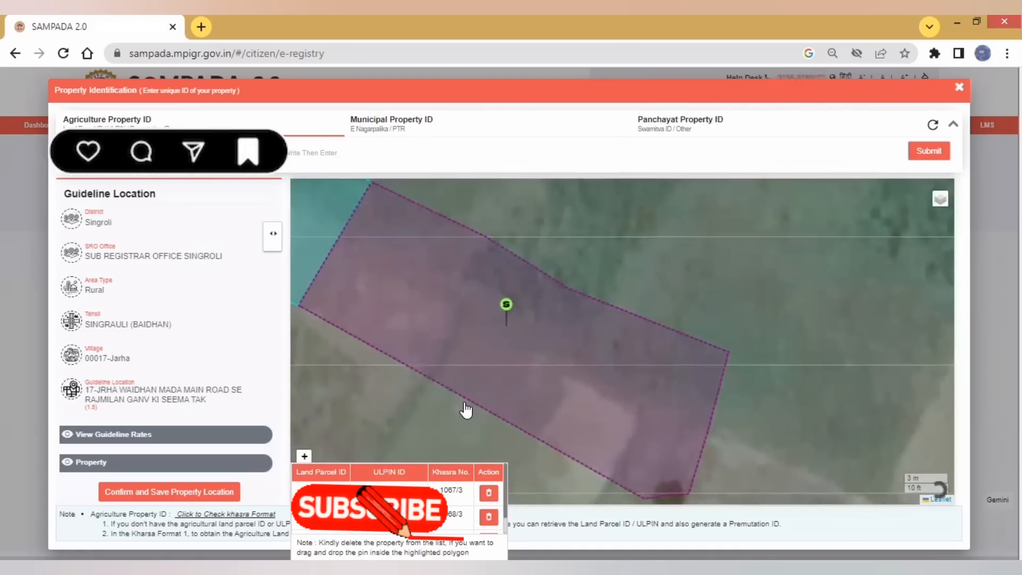
pyautogui.click(158, 492)
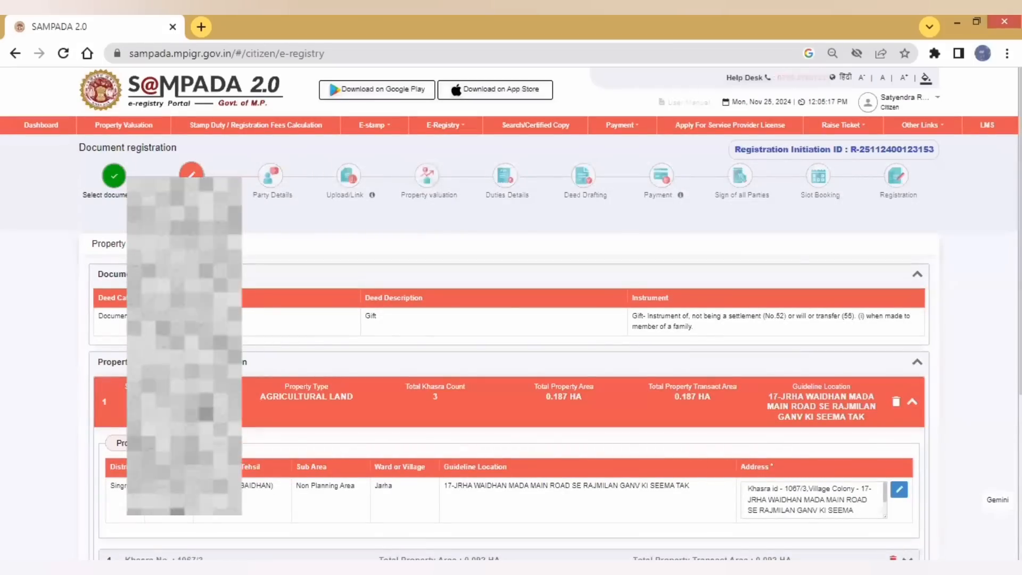
# Step: Expand khasra 1067/3 to show its owner and land details
pyautogui.scroll(-5, 511, 319)
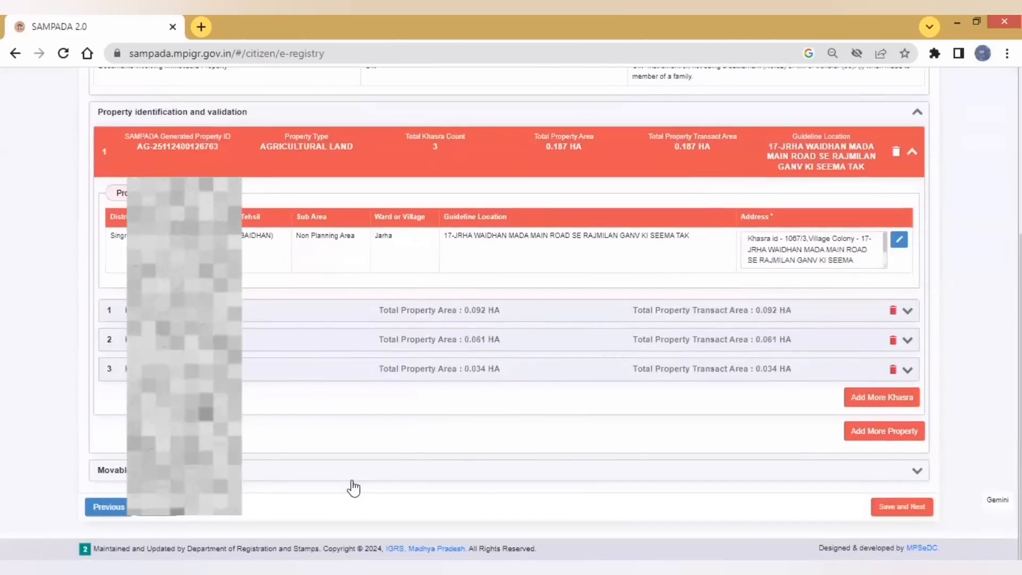
pyautogui.scroll(5, 346, 479)
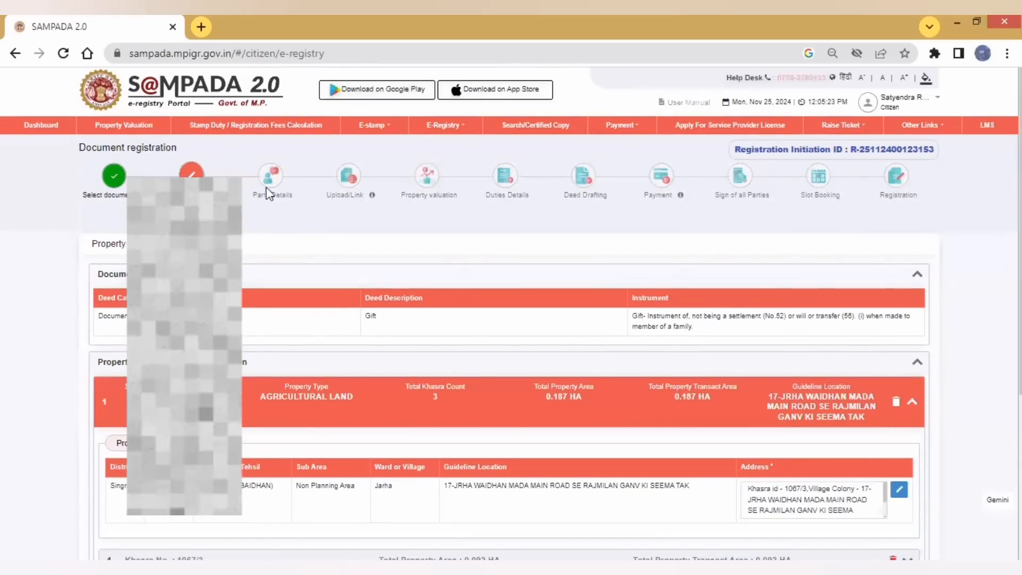
pyautogui.scroll(-3, 279, 218)
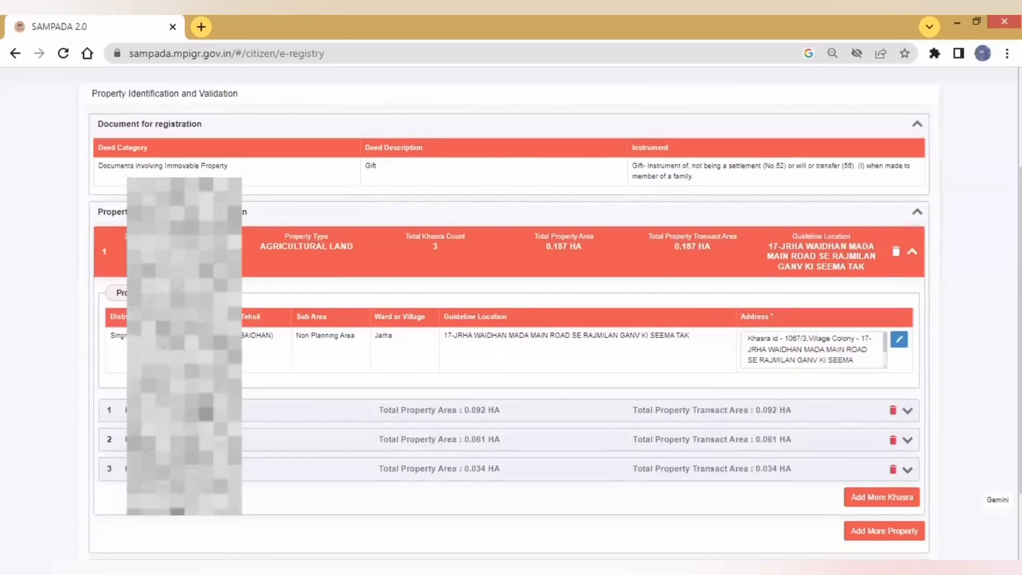
pyautogui.click(907, 410)
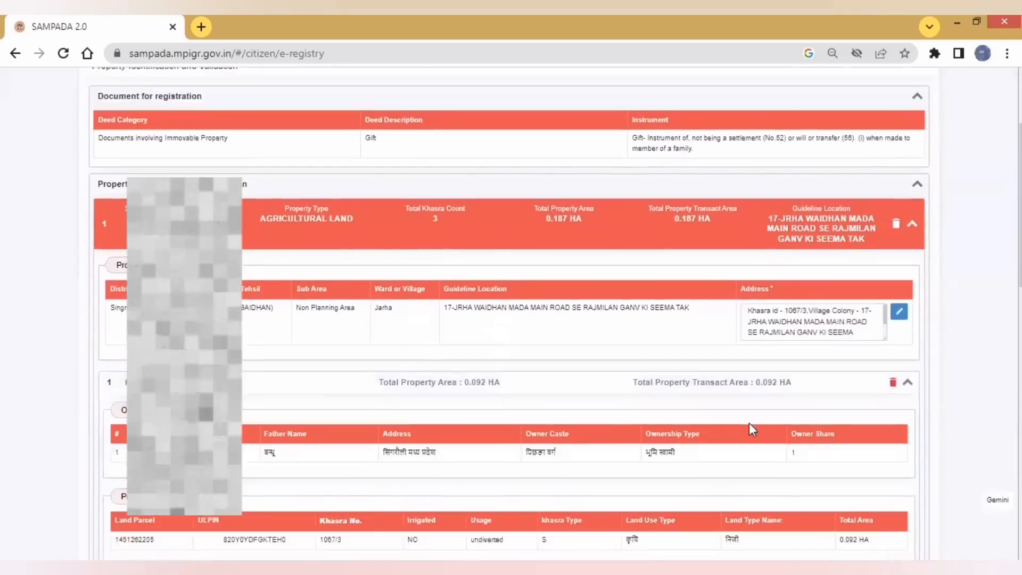
# Step: Review its owner and property tables and select Yes for transacting a partial area
pyautogui.scroll(-3, 401, 356)
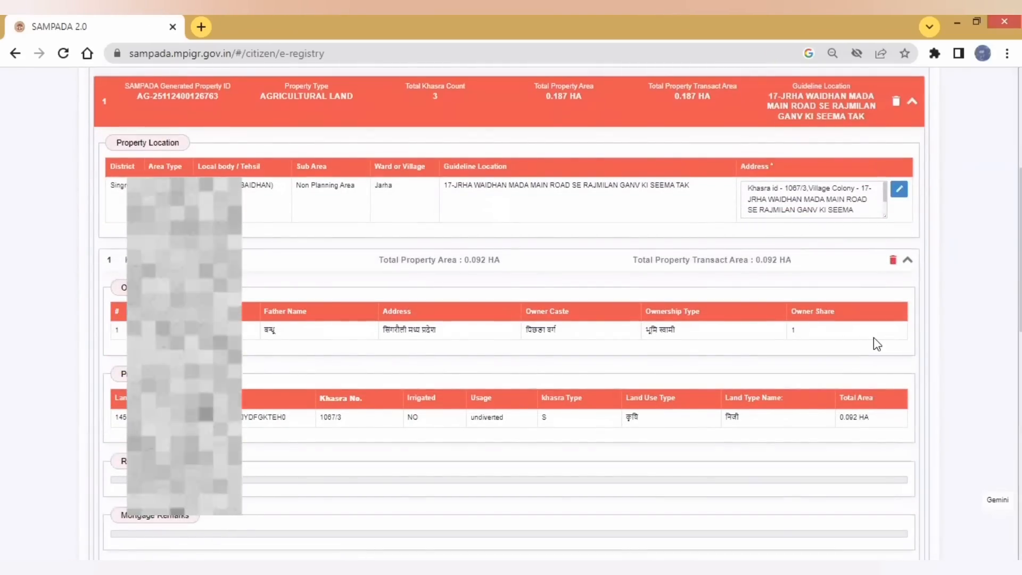
pyautogui.scroll(-3, 890, 340)
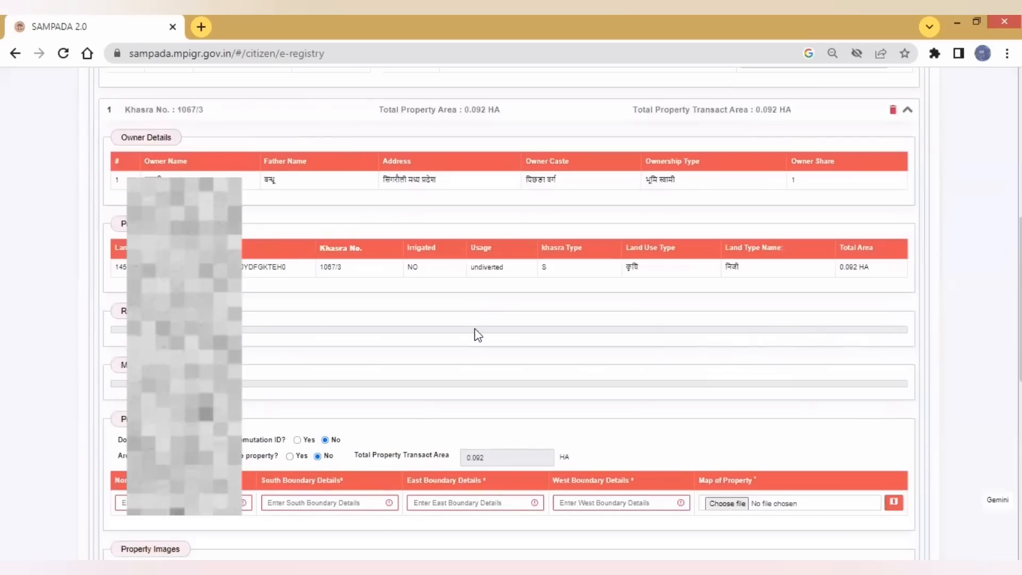
pyautogui.scroll(-3, 245, 367)
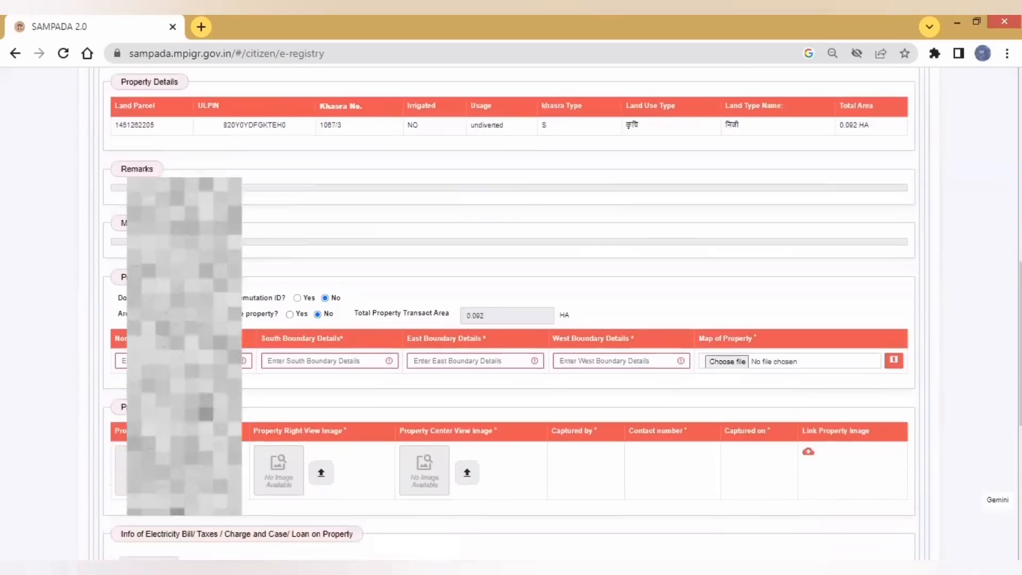
pyautogui.scroll(7, 245, 367)
pyautogui.scroll(3, 245, 367)
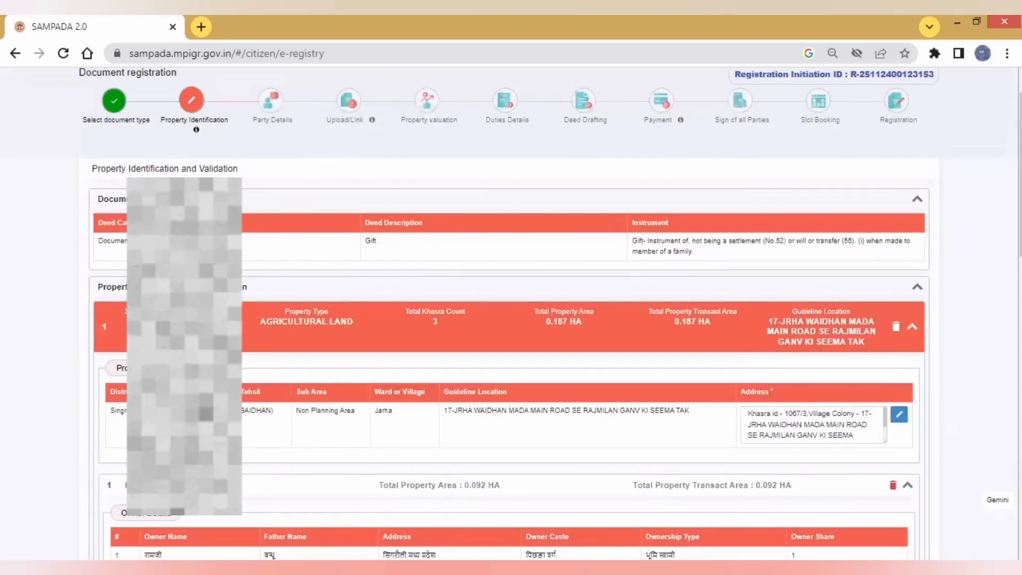
pyautogui.scroll(-2, 233, 121)
pyautogui.scroll(-2, 358, 426)
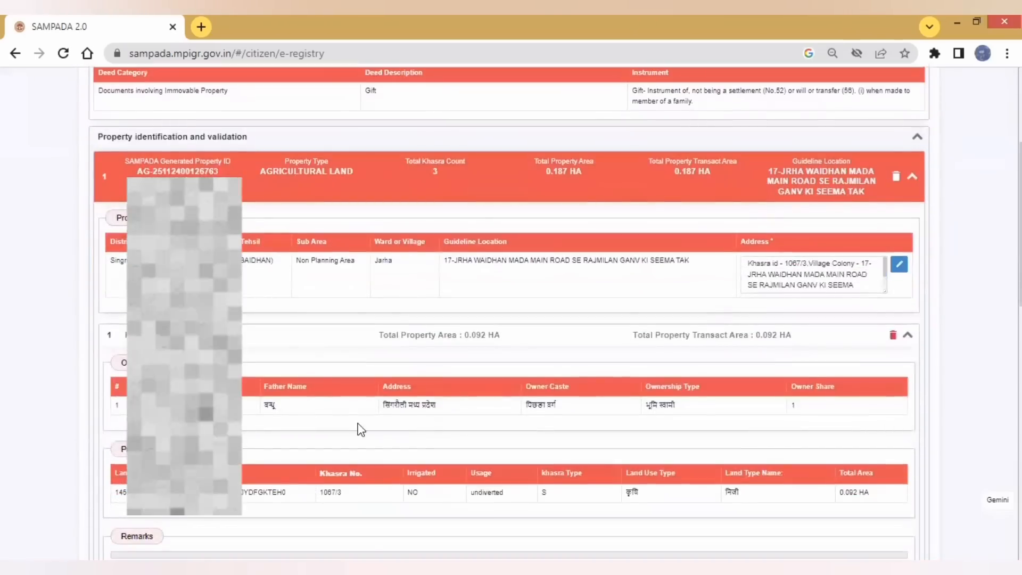
pyautogui.scroll(-4, 358, 427)
pyautogui.scroll(-3, 292, 383)
pyautogui.click(290, 381)
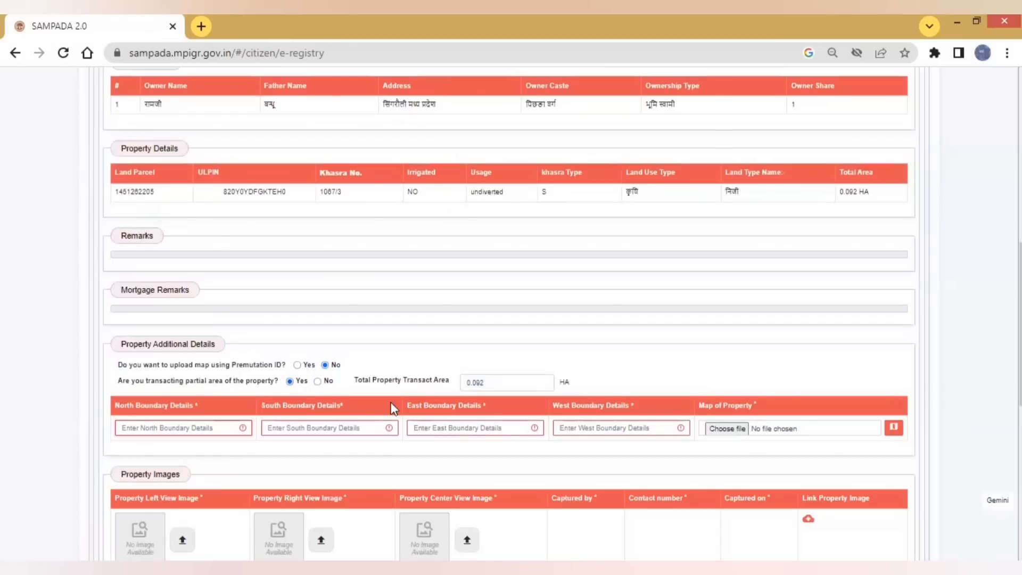
# Step: Change the Total Property Transact Area to 0.0300 HA
pyautogui.doubleClick(516, 382)
pyautogui.press('BackSpace')
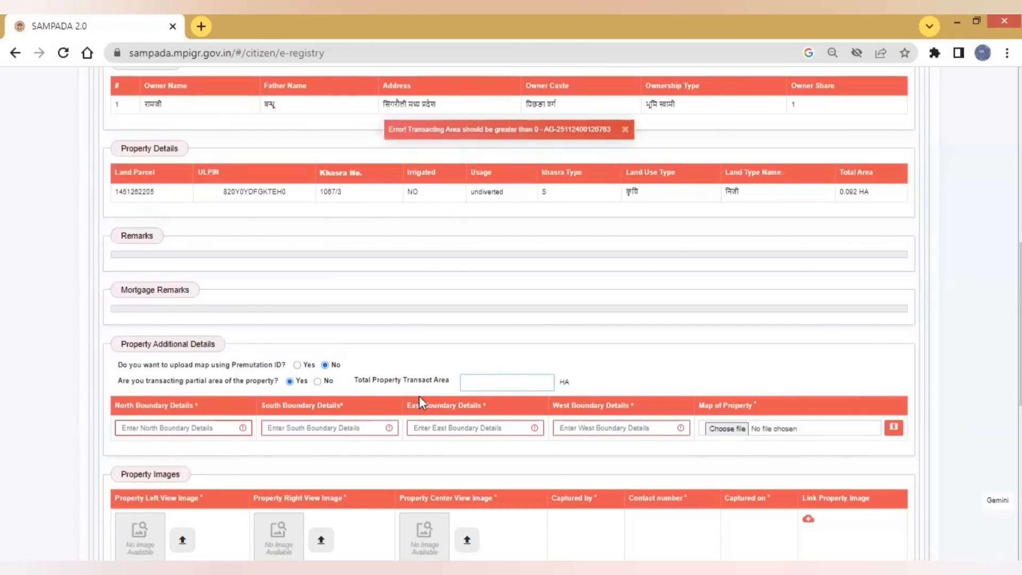
pyautogui.write('0.030')
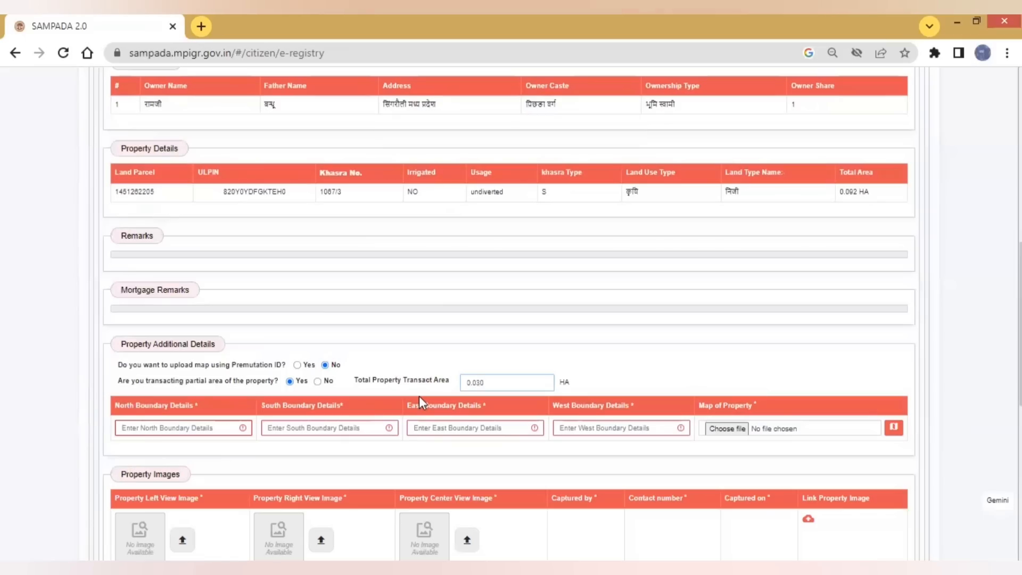
pyautogui.write('0')
pyautogui.click(662, 371)
# Step: Enter boundary details: neighbouring landholders' land to north, east and west, road to south
pyautogui.scroll(-3, 621, 381)
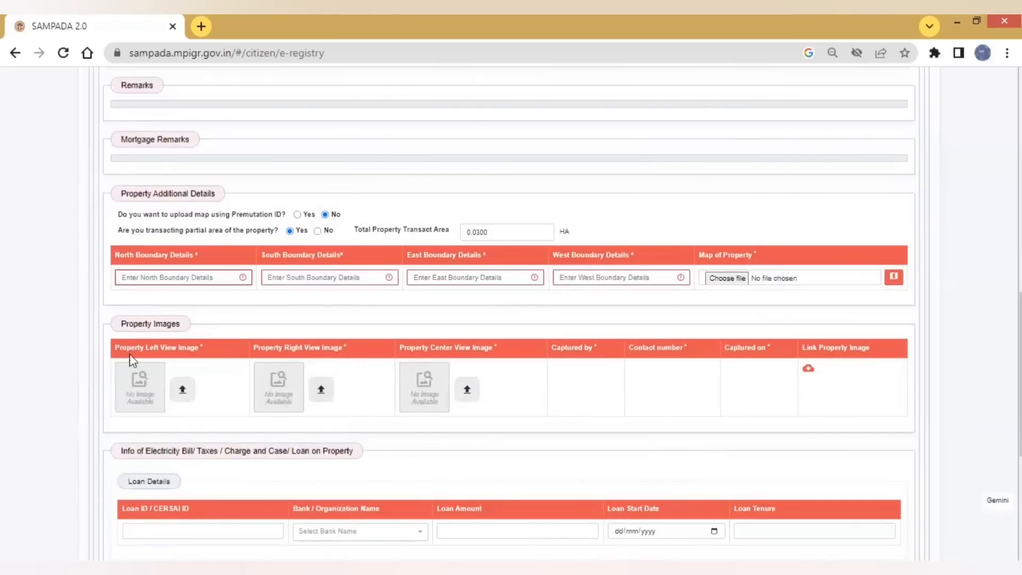
pyautogui.click(148, 277)
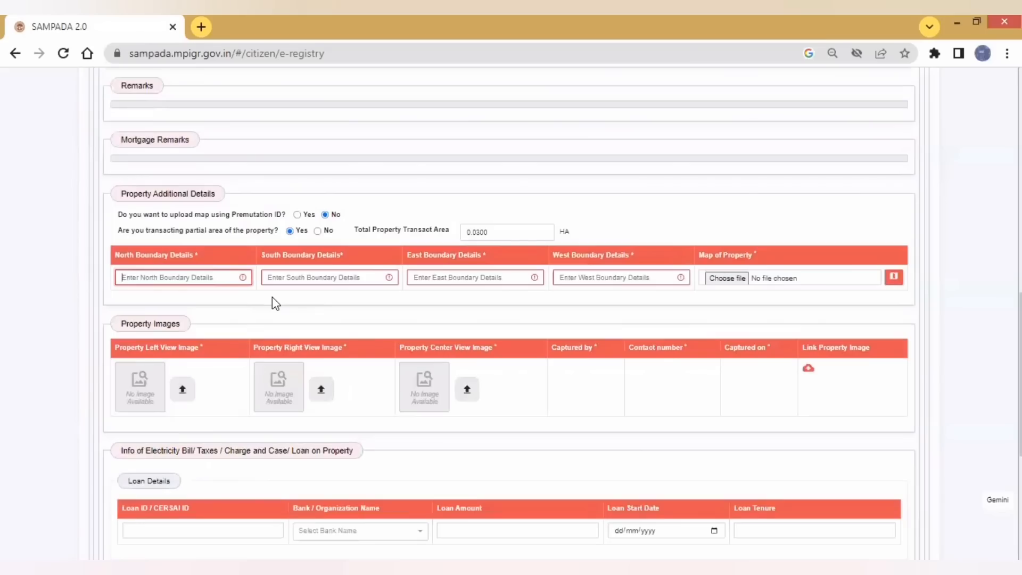
pyautogui.write('land')
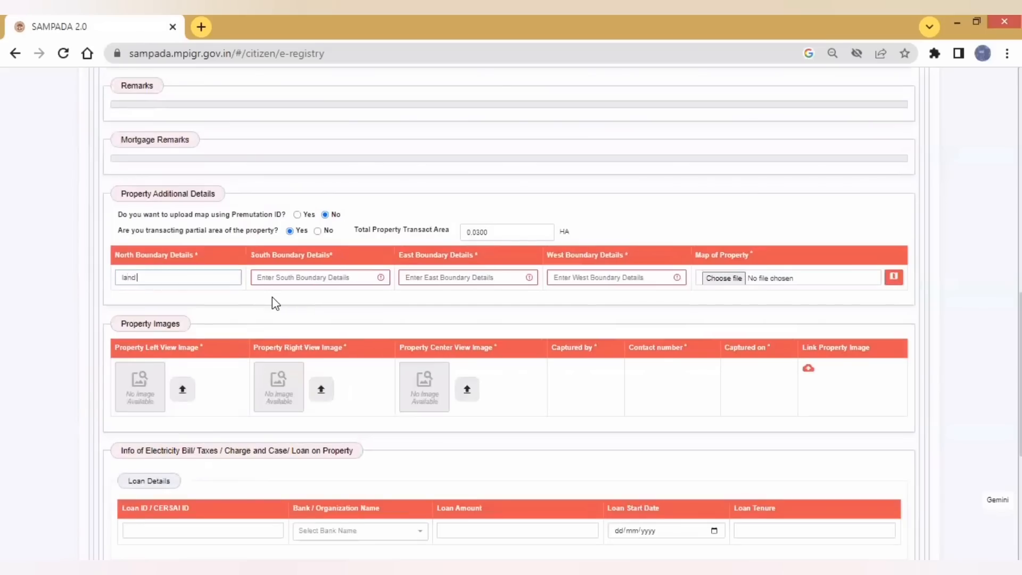
pyautogui.write(' of vijay')
pyautogui.click(283, 277)
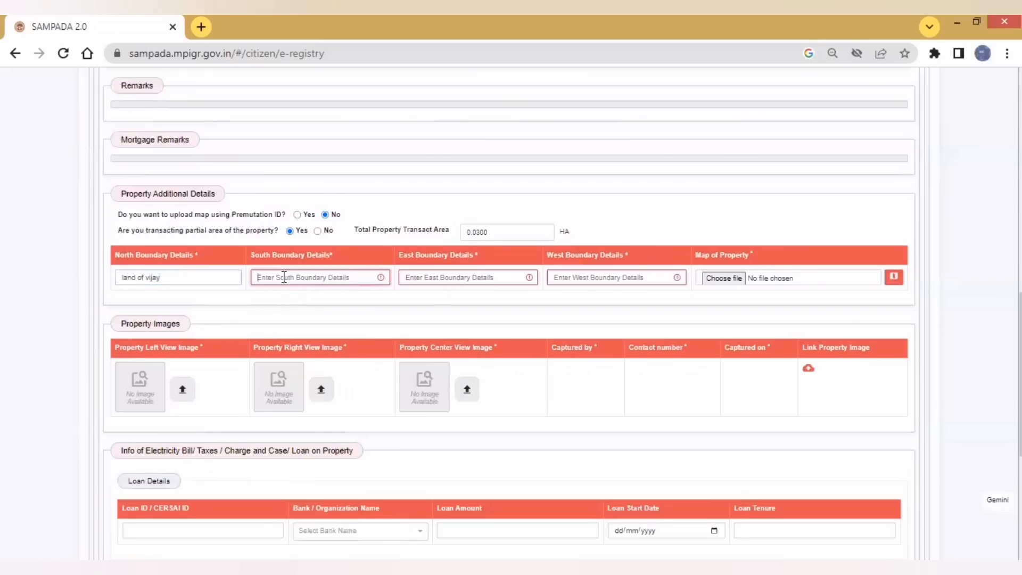
pyautogui.write('c')
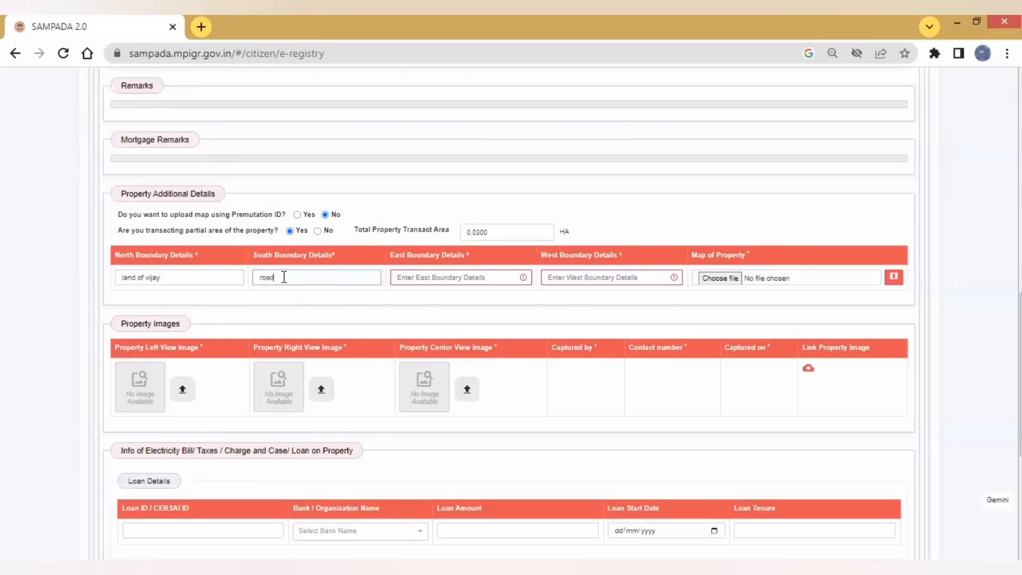
pyautogui.click(420, 273)
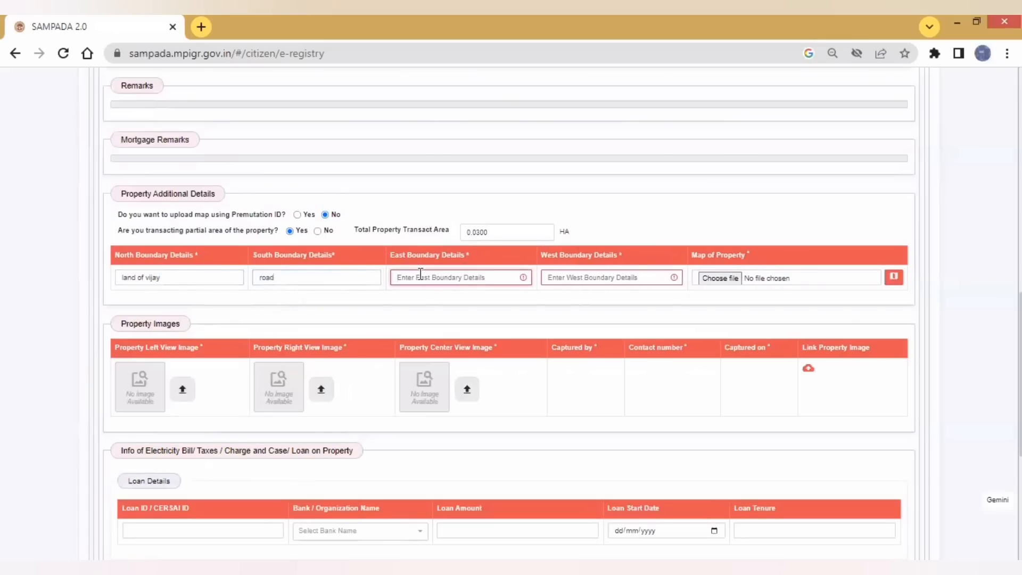
pyautogui.write('land of anil')
pyautogui.click(562, 276)
pyautogui.write('land of')
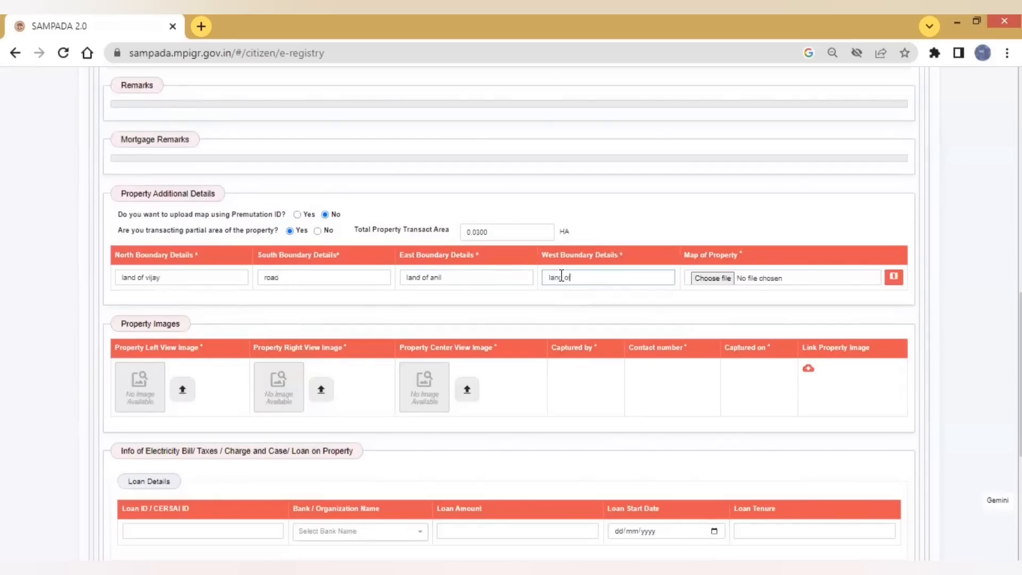
pyautogui.write(' rambabu')
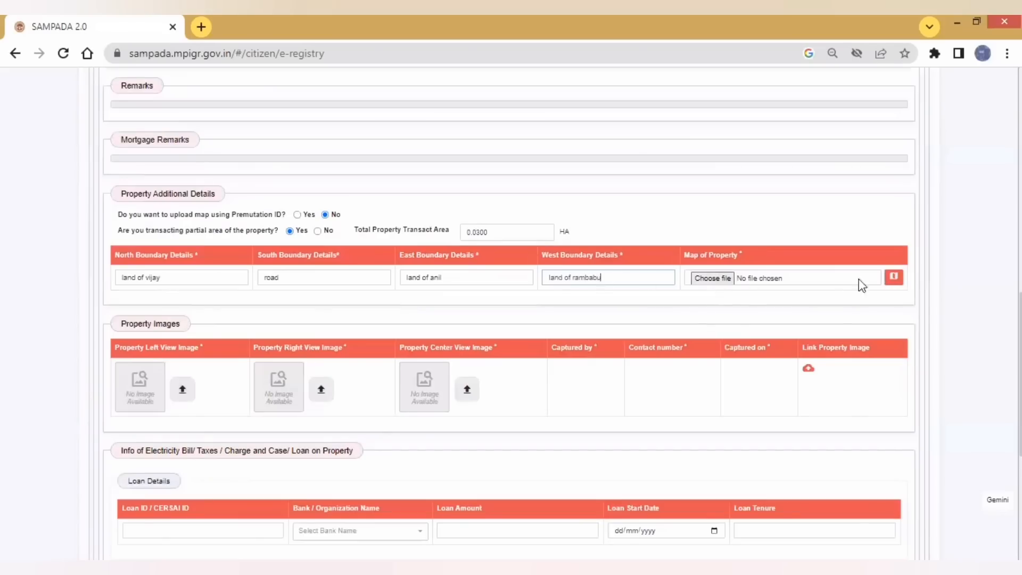
# Step: Finish the west boundary, attach the property map file, and open Link Property Images
pyautogui.click(893, 277)
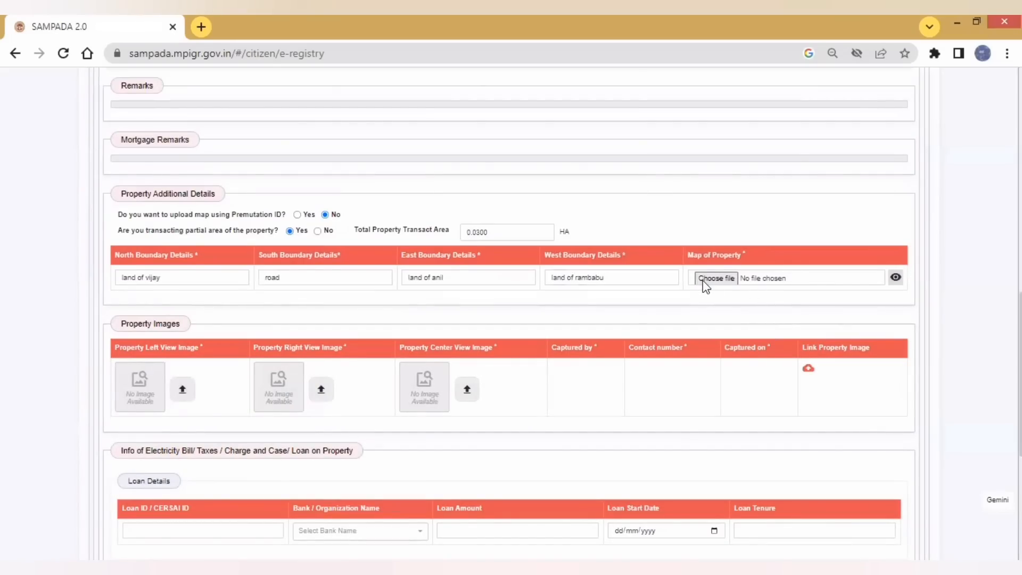
pyautogui.click(705, 282)
pyautogui.doubleClick(301, 134)
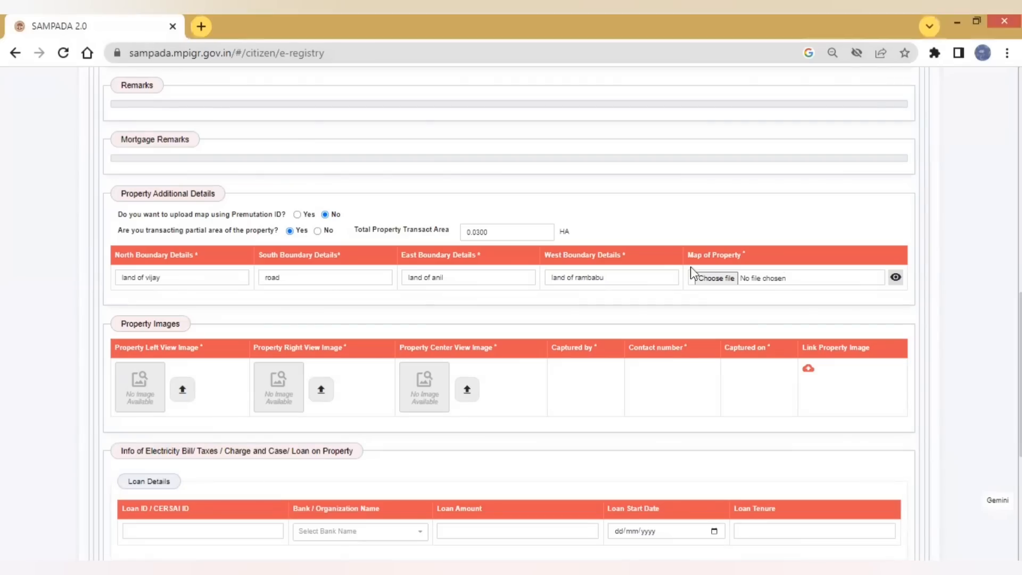
pyautogui.click(179, 391)
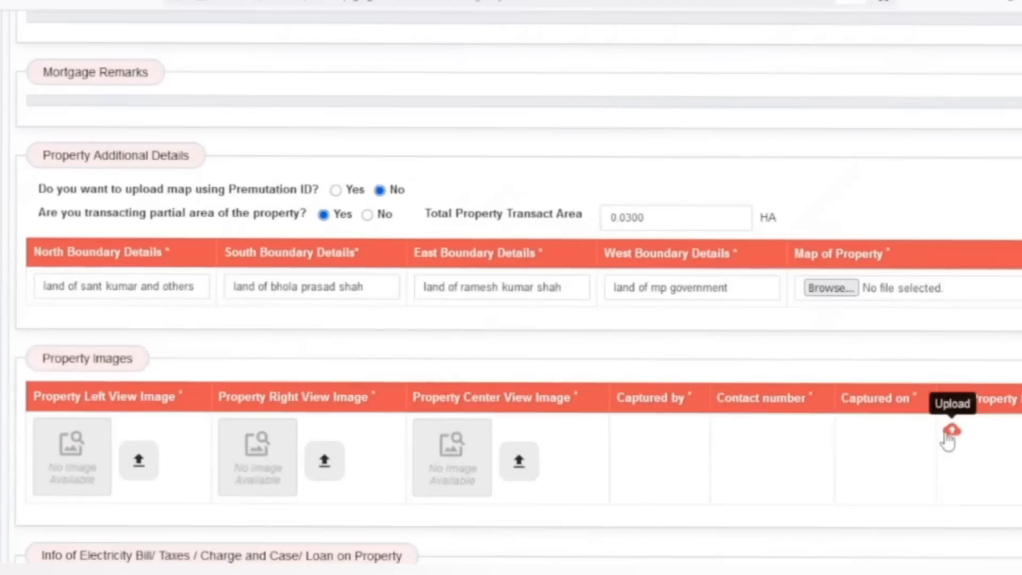
pyautogui.click(950, 431)
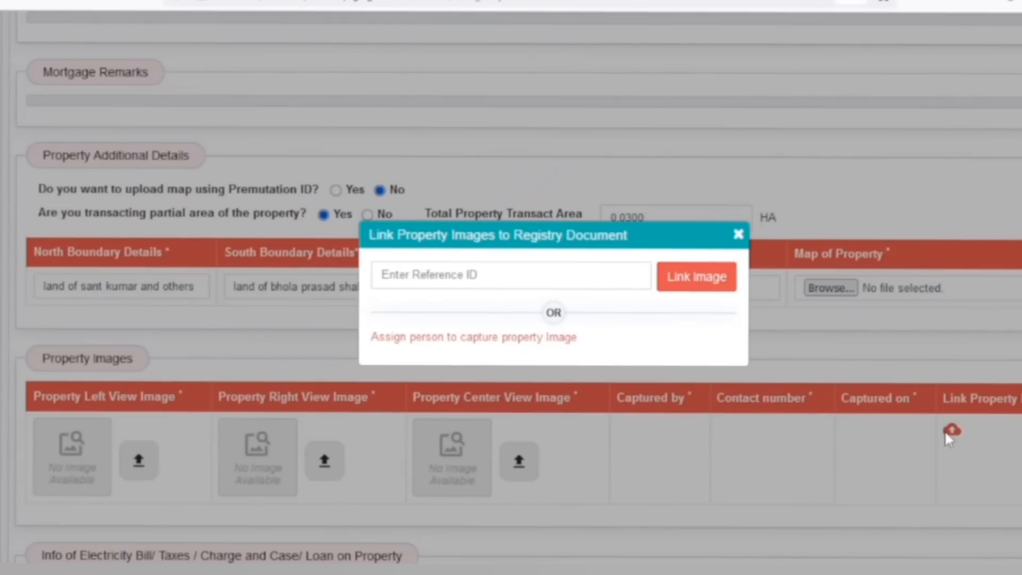
# Step: Link the property images by their reference ID and save khasra 1067/3's property details
pyautogui.hotkey('ctrl', 'v')
pyautogui.write('5')
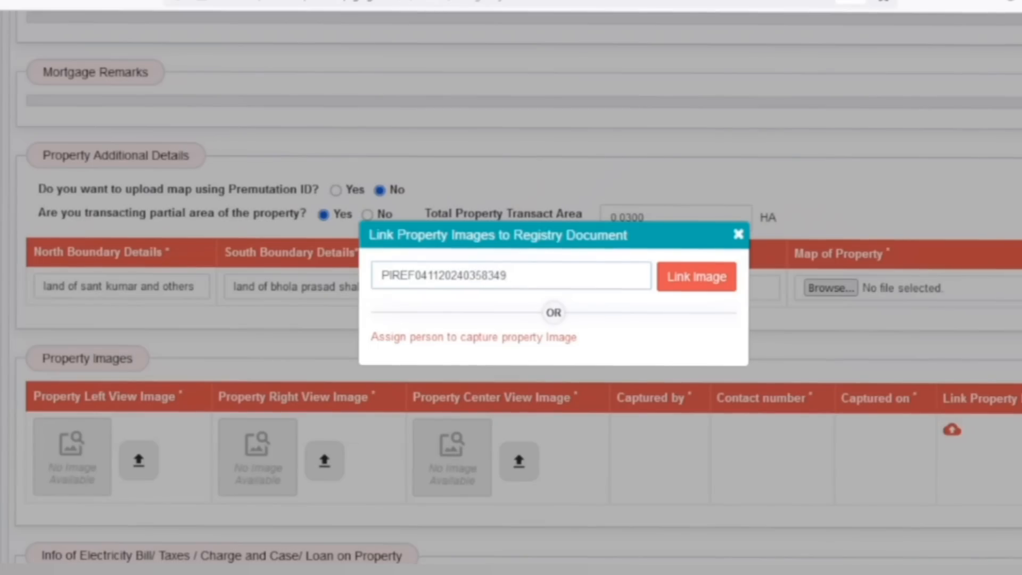
pyautogui.write('8349472')
pyautogui.click(709, 284)
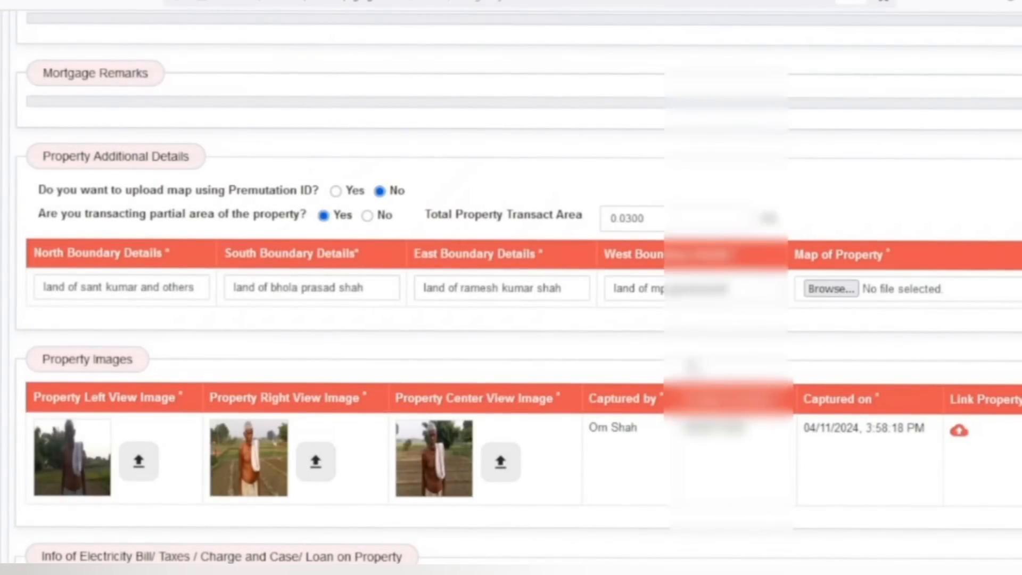
pyautogui.scroll(-3, 691, 367)
pyautogui.scroll(-4, 538, 346)
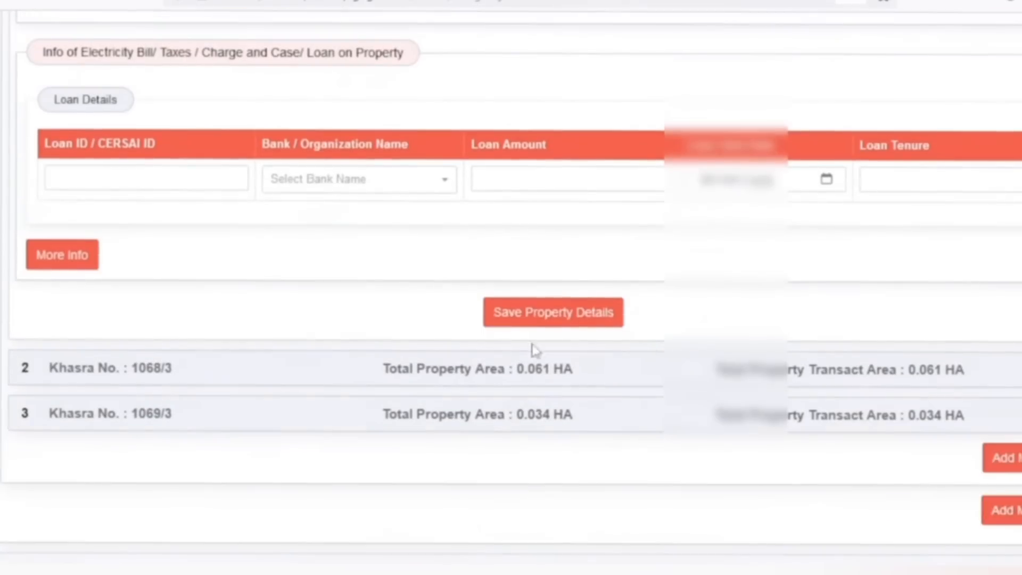
pyautogui.click(551, 314)
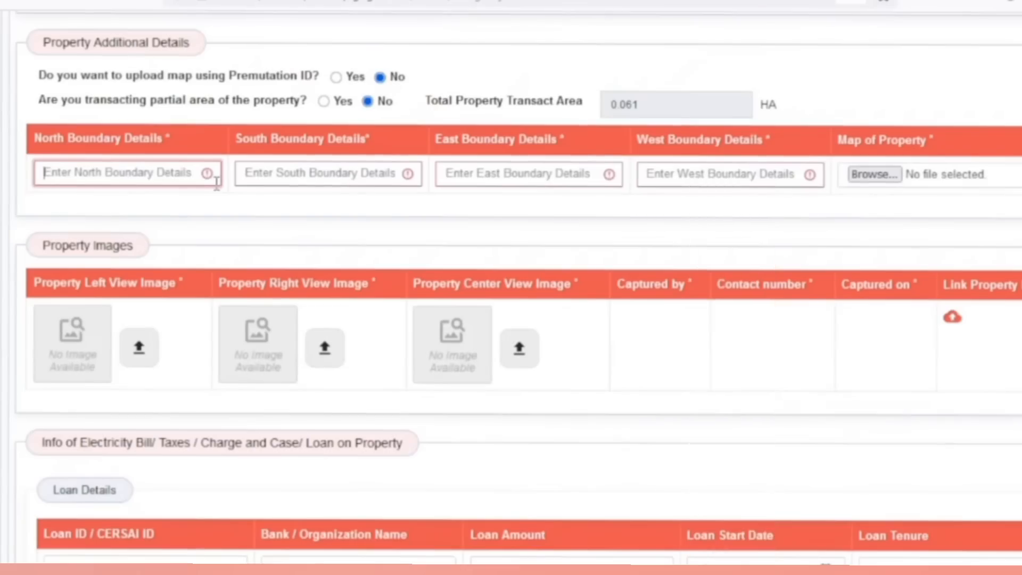
# Step: Fill khasra 1068/3's boundary details with the neighbouring landholders' names
pyautogui.write('LAND')
pyautogui.write('IAN')
pyautogui.press('BackSpace')
pyautogui.press('BackSpace')
pyautogui.press('BackSpace')
pyautogui.write('Land Of')
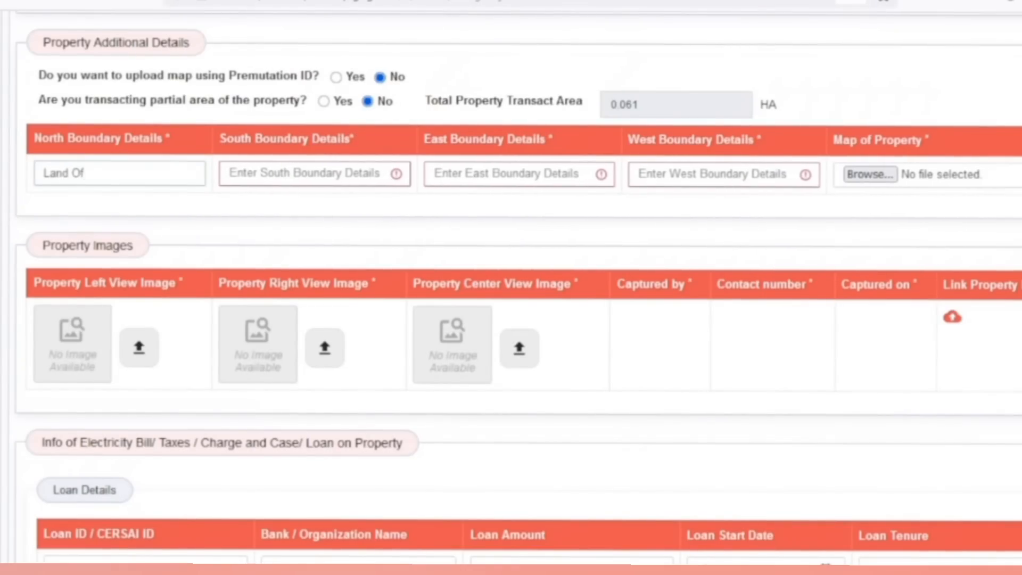
pyautogui.write('mesh')
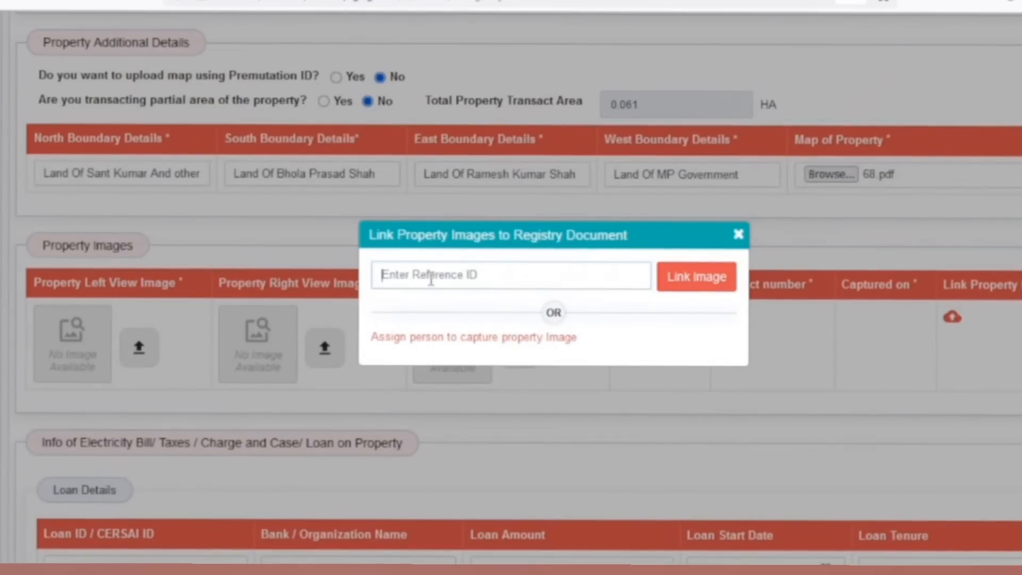
# Step: Link khasra 1068/3's images by reference ID, save its details, and proceed to party details
pyautogui.write('PREF041120240303049472')
pyautogui.click(679, 275)
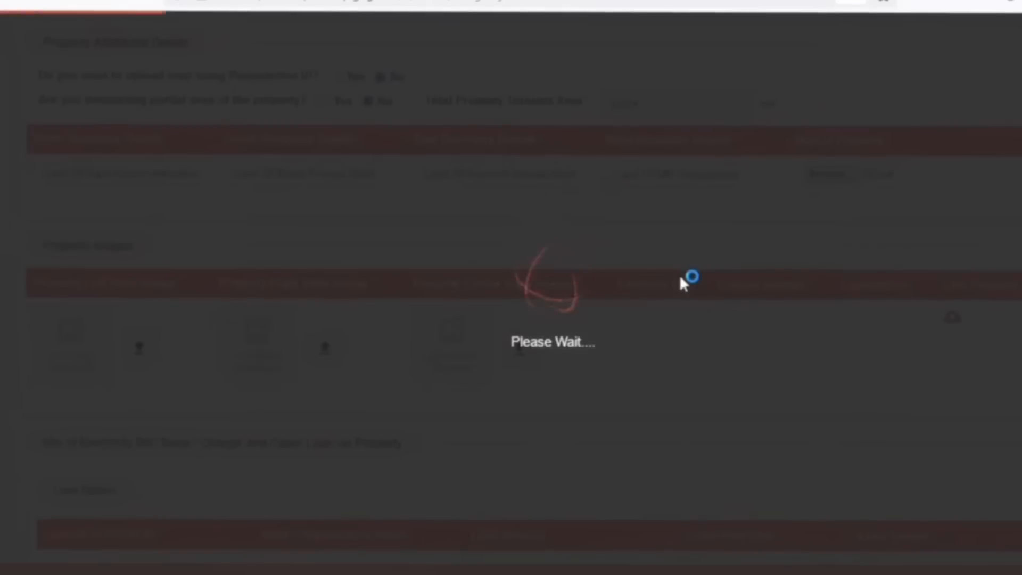
pyautogui.scroll(-8, 319, 353)
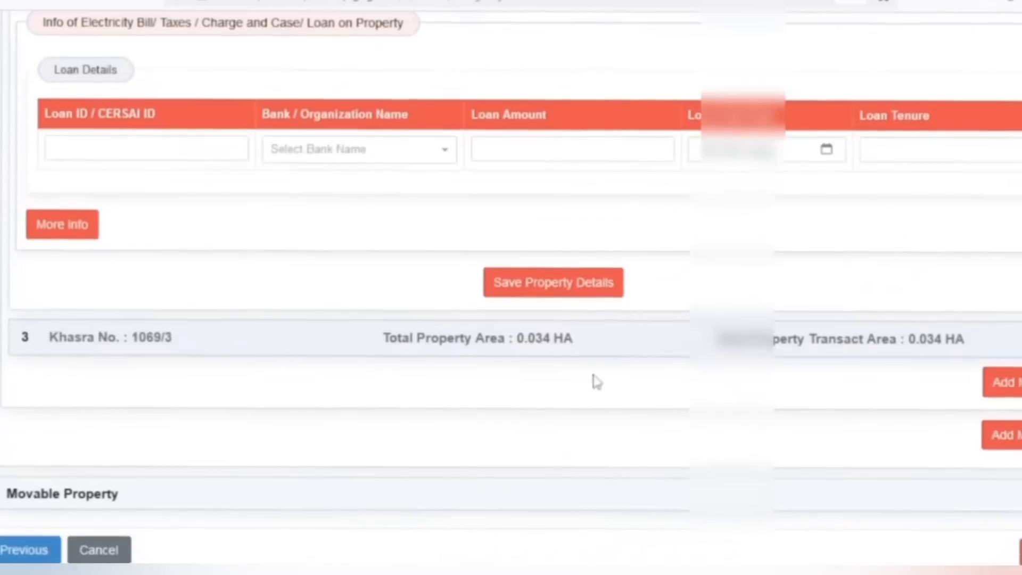
pyautogui.click(530, 285)
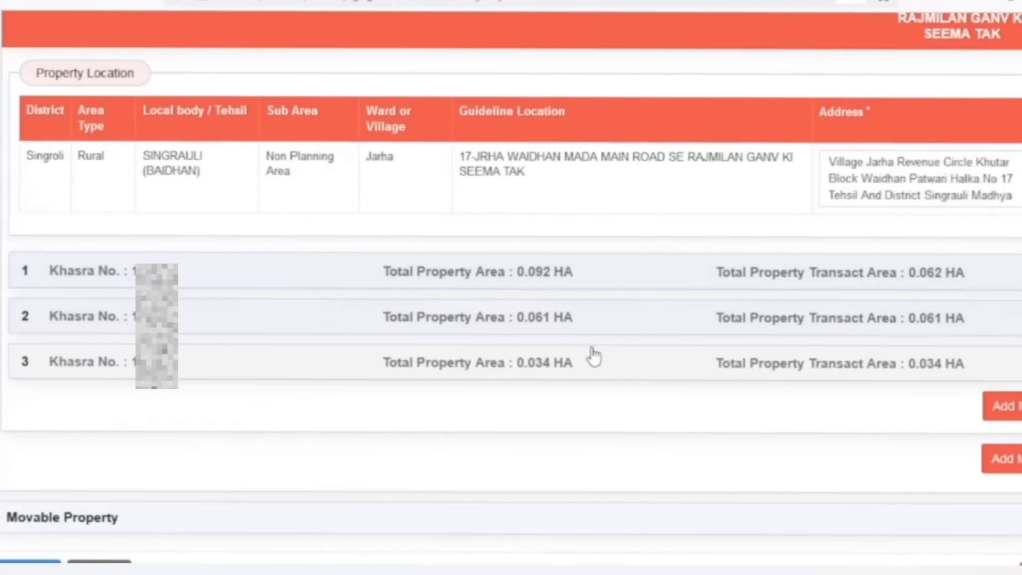
pyautogui.scroll(-2, 593, 353)
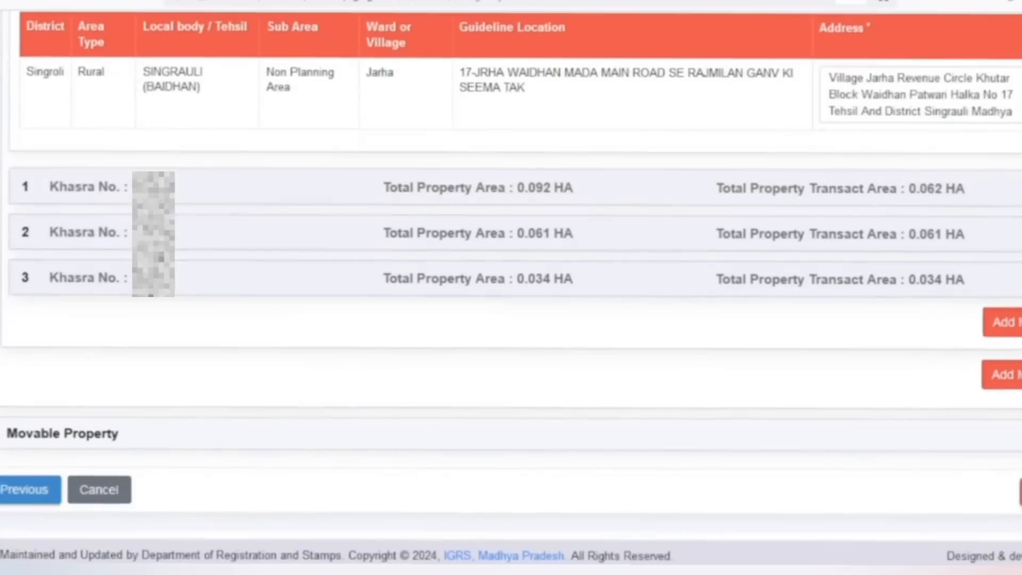
pyautogui.click(1019, 490)
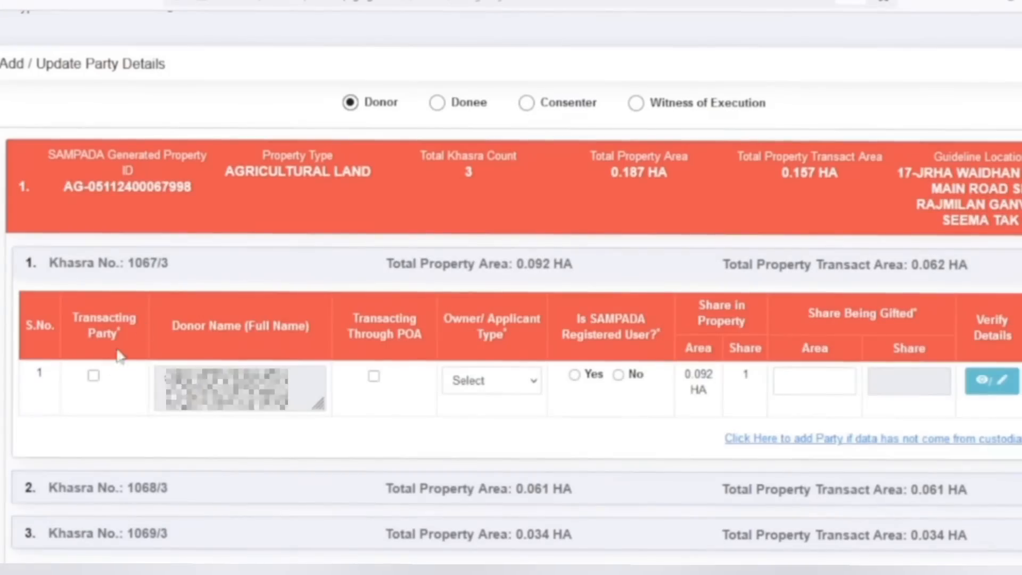
# Step: Mark the Khasra 1067/3 donor as a transacting Individual who is not a registered SAMPADA user
pyautogui.click(94, 375)
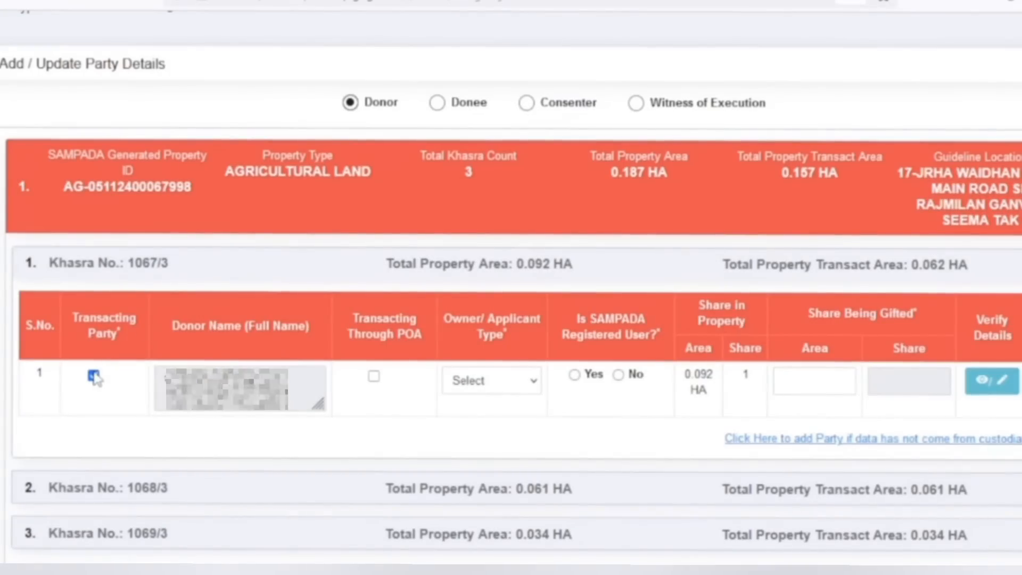
pyautogui.click(506, 382)
pyautogui.click(486, 429)
pyautogui.moveTo(575, 318); pyautogui.dragTo(622, 379)
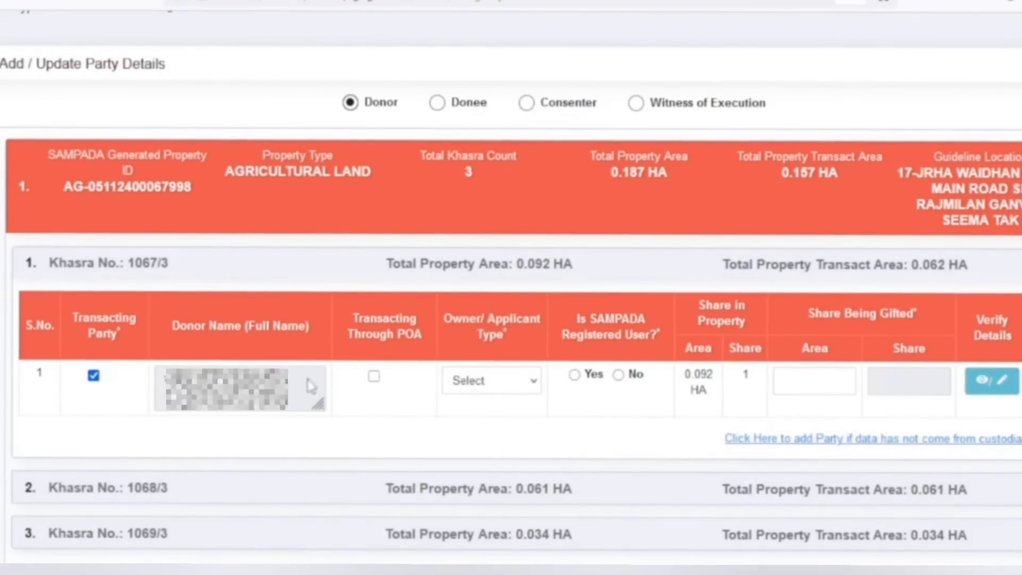
pyautogui.click(505, 382)
pyautogui.click(486, 429)
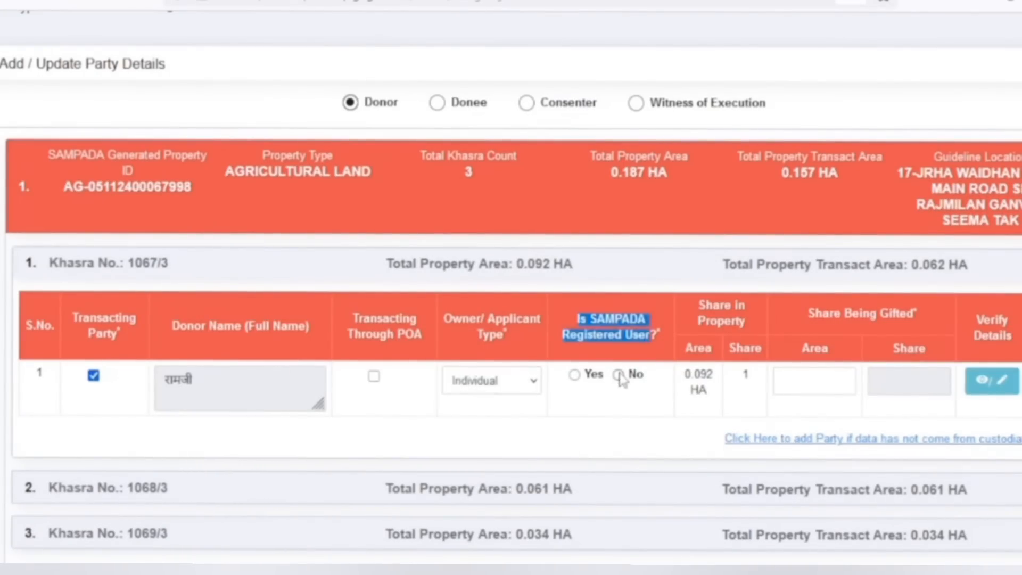
pyautogui.click(619, 375)
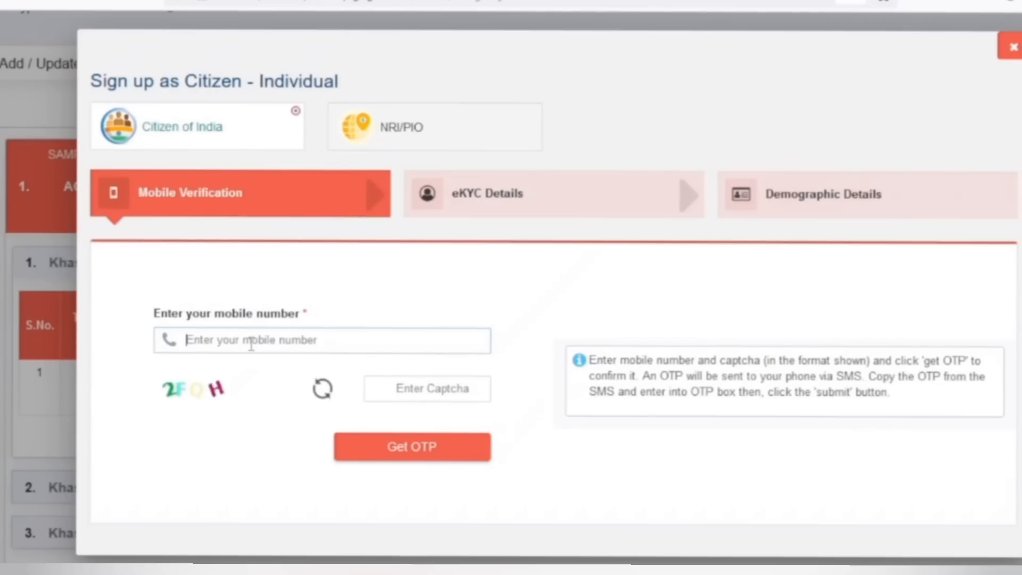
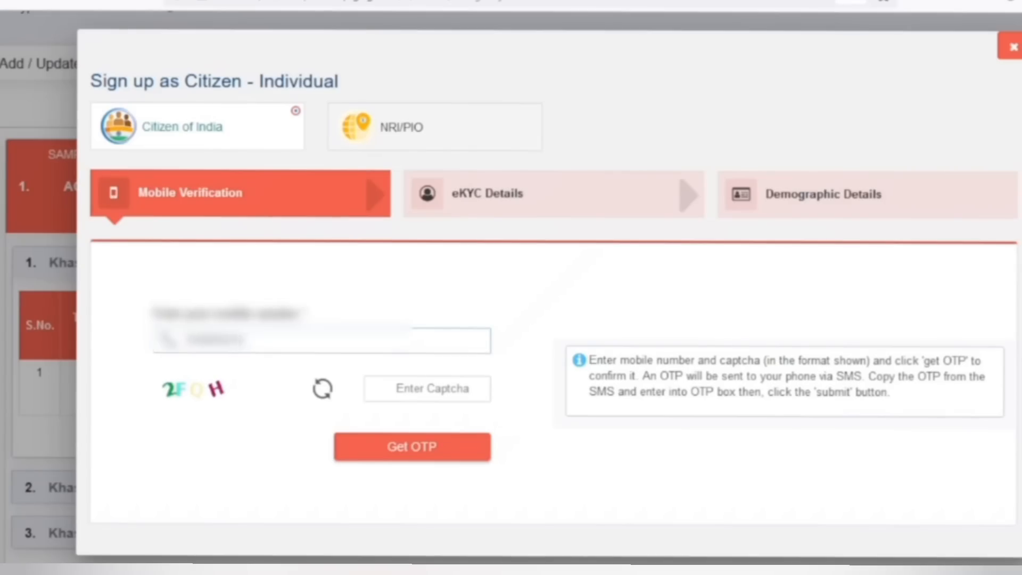
# Step: Verify the donor's mobile number with the captcha and OTP, then verify the Khasra 1067/3 donor details
pyautogui.click(419, 388)
pyautogui.write('2F')
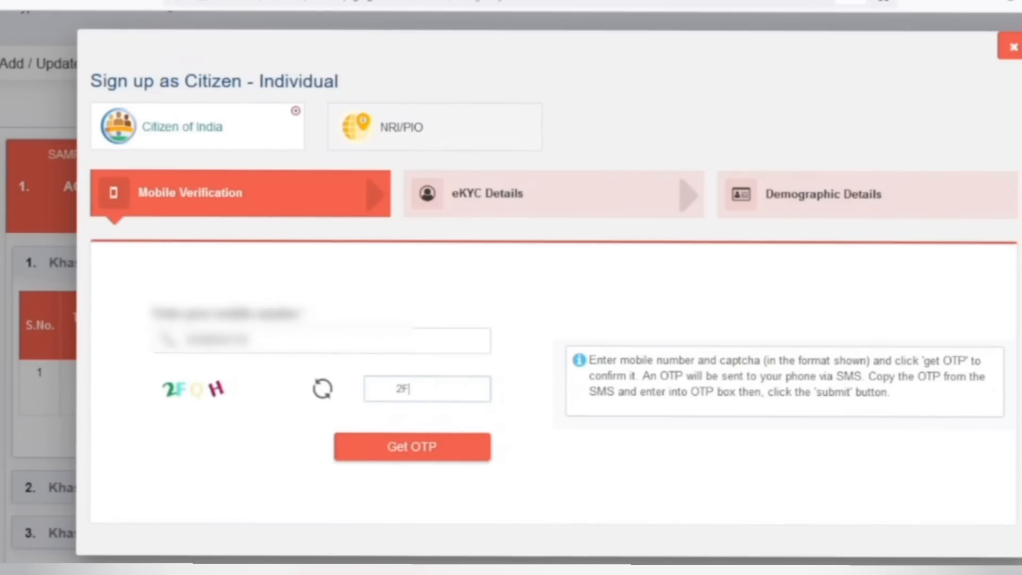
pyautogui.write('QH')
pyautogui.click(381, 450)
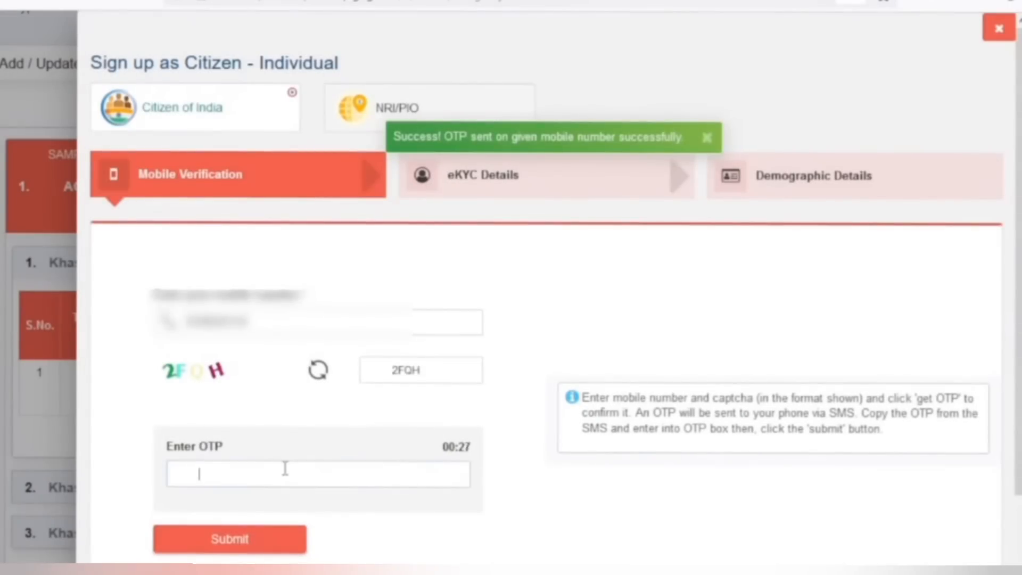
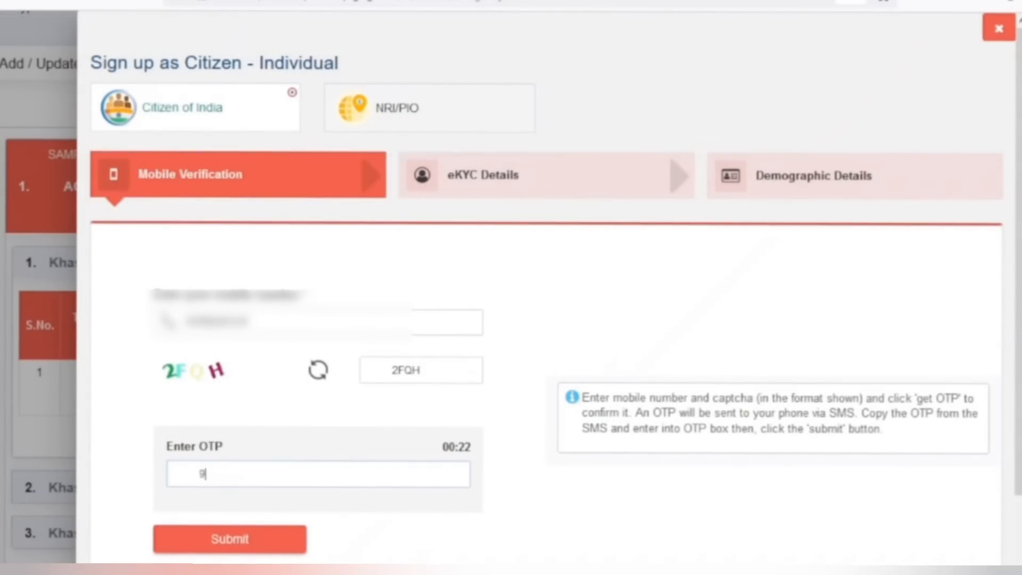
pyautogui.click(244, 540)
pyautogui.click(1002, 396)
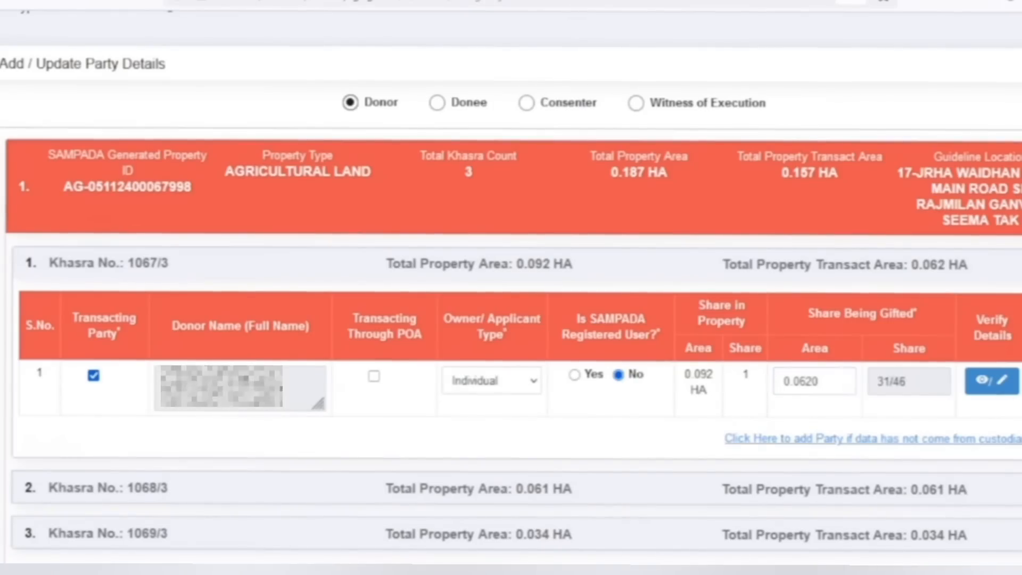
# Step: Accept the name mismatch and save the Khasra 1067/3 donor
pyautogui.click(544, 385)
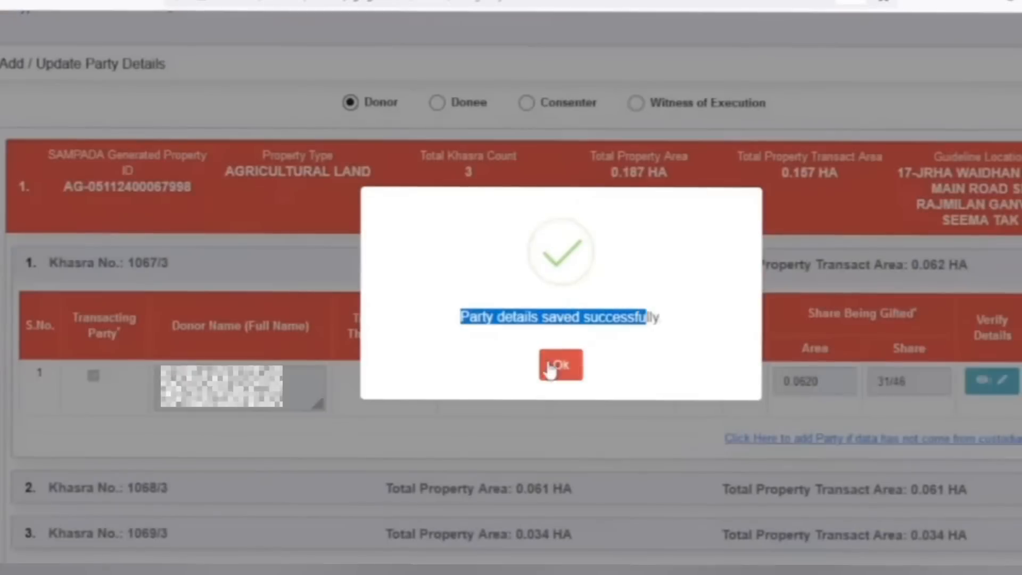
pyautogui.click(557, 365)
pyautogui.scroll(-3, 190, 340)
# Step: Mark the Khasra 1068/3 donor as a transacting Individual and registered SAMPADA user
pyautogui.click(327, 335)
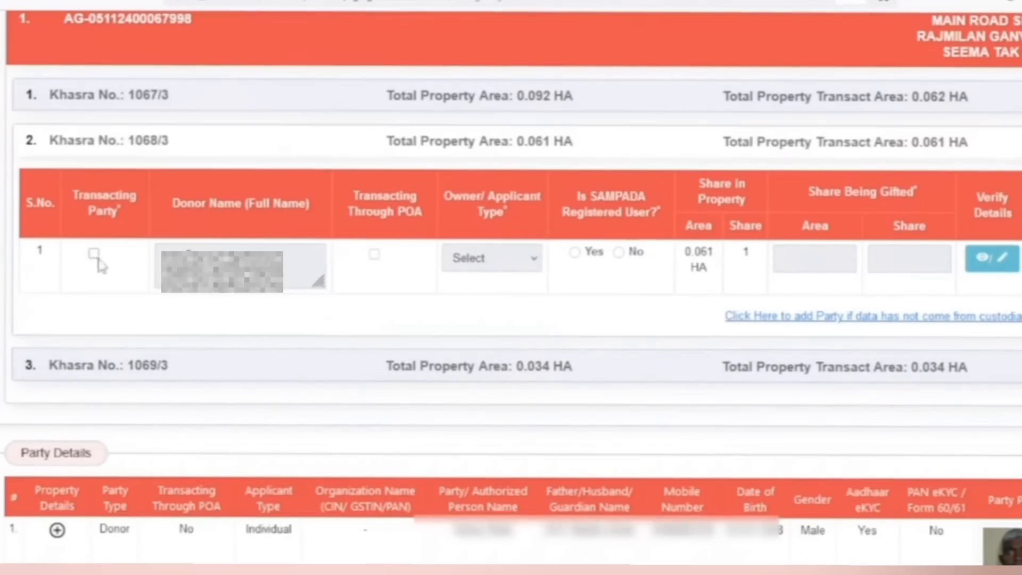
pyautogui.click(94, 253)
pyautogui.click(492, 258)
pyautogui.click(495, 314)
pyautogui.click(575, 253)
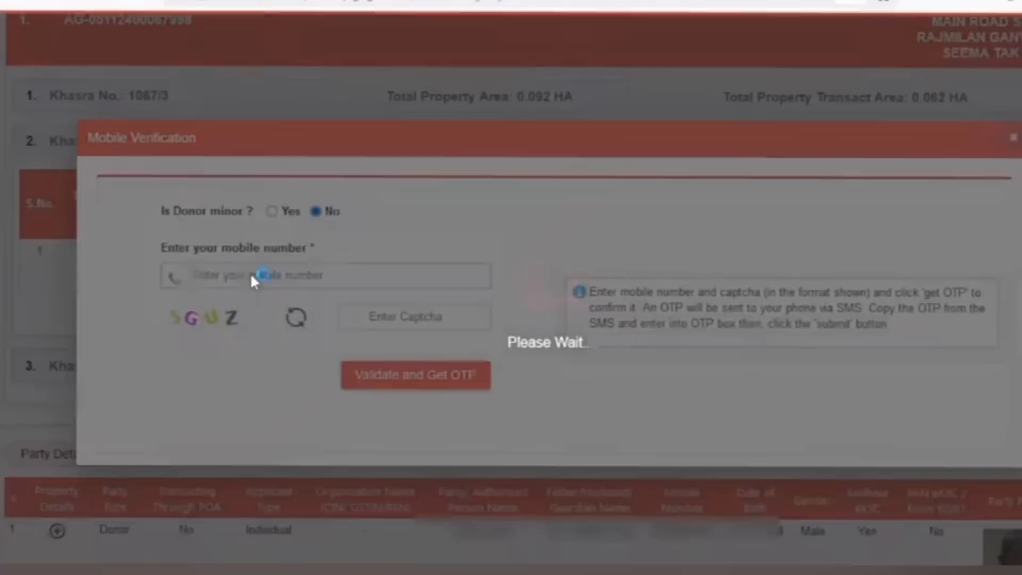
# Step: Verify the 1068/3 donor's mobile number with captcha and OTP, accept the name mismatch and save
pyautogui.click(254, 281)
pyautogui.write('?????')
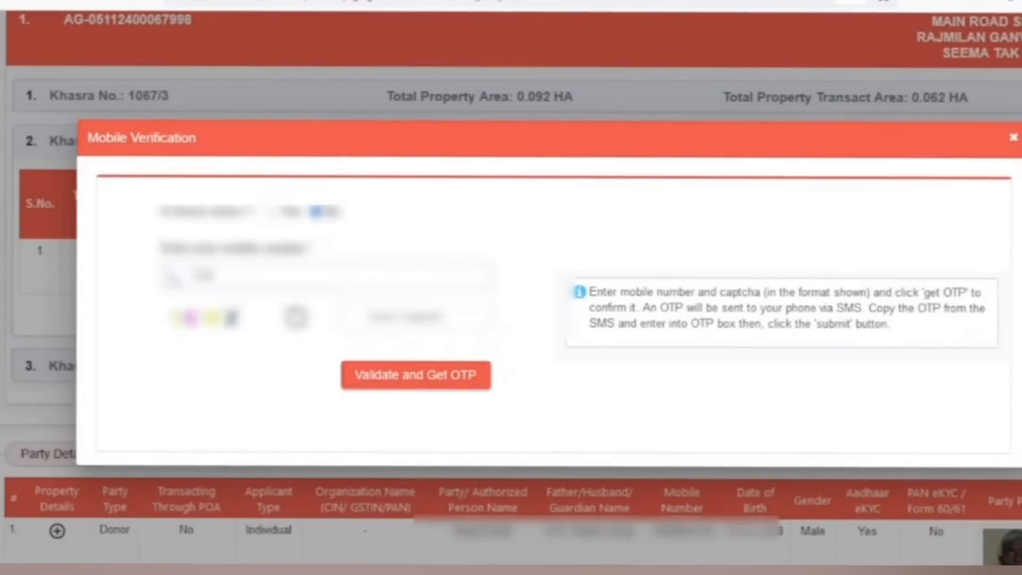
pyautogui.write('???')
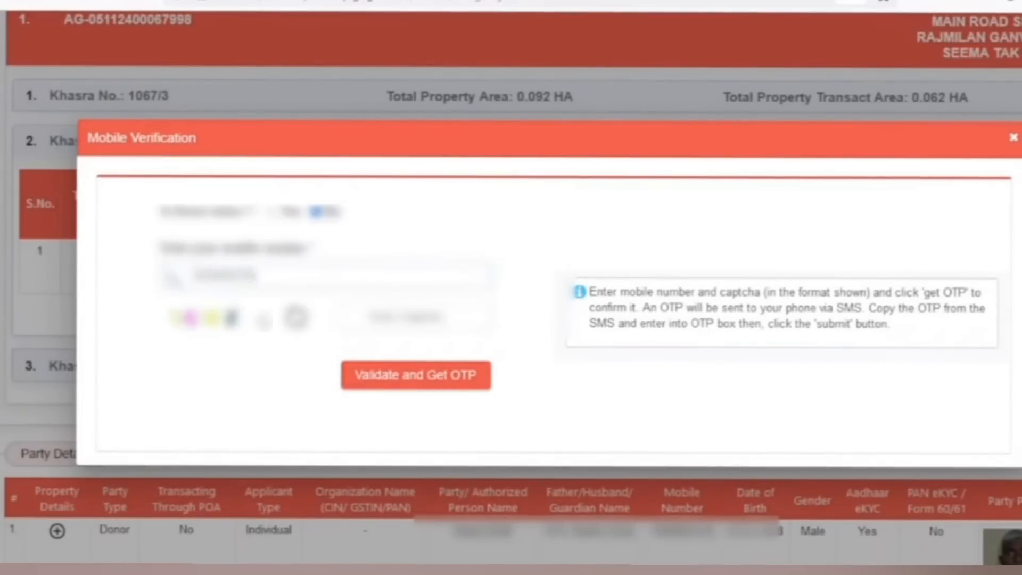
pyautogui.click(384, 322)
pyautogui.write('???')
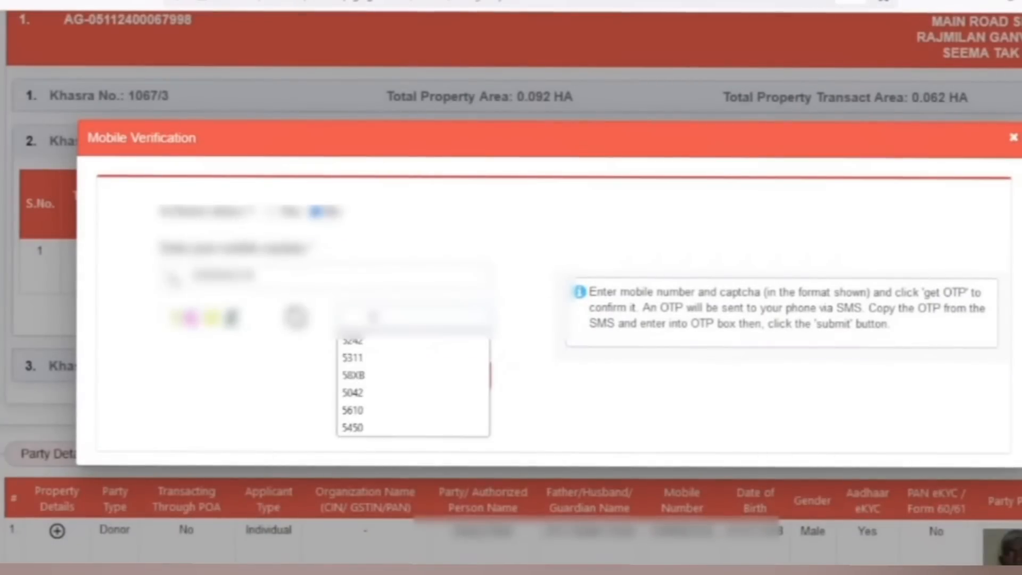
pyautogui.click(377, 376)
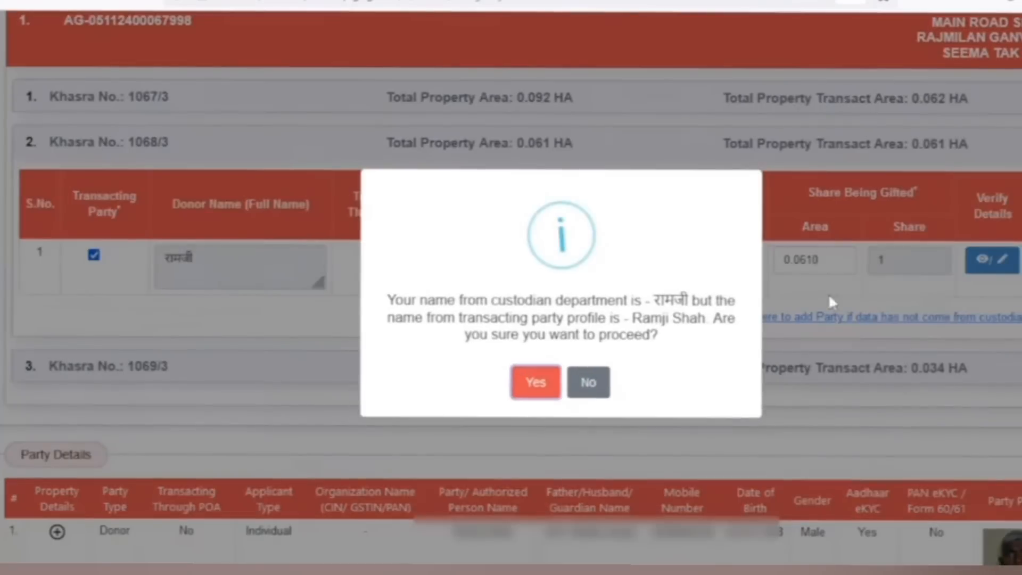
pyautogui.click(543, 381)
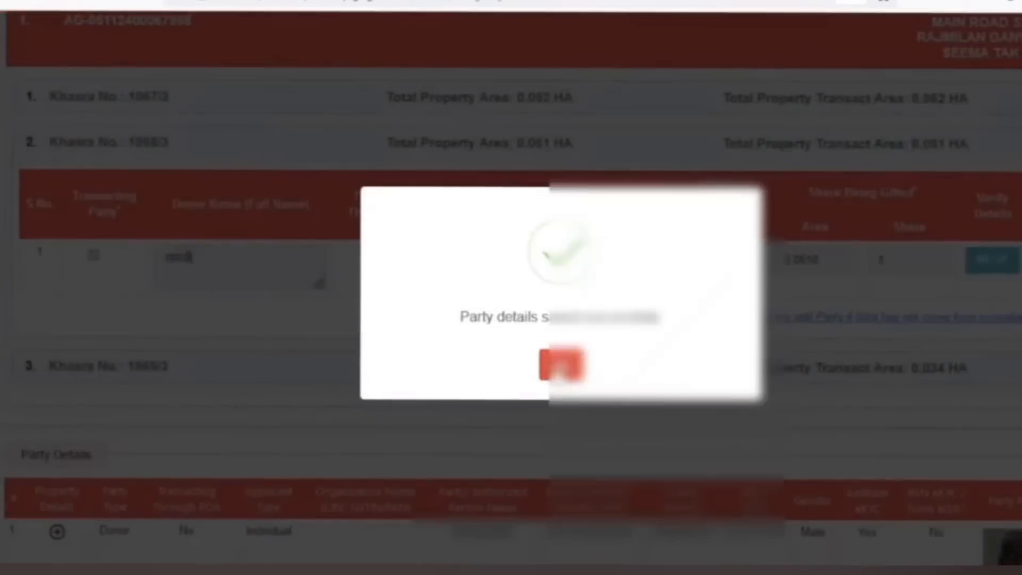
pyautogui.click(557, 366)
# Step: Switch to adding a donee and bring up its applicant type choices
pyautogui.scroll(3, 544, 372)
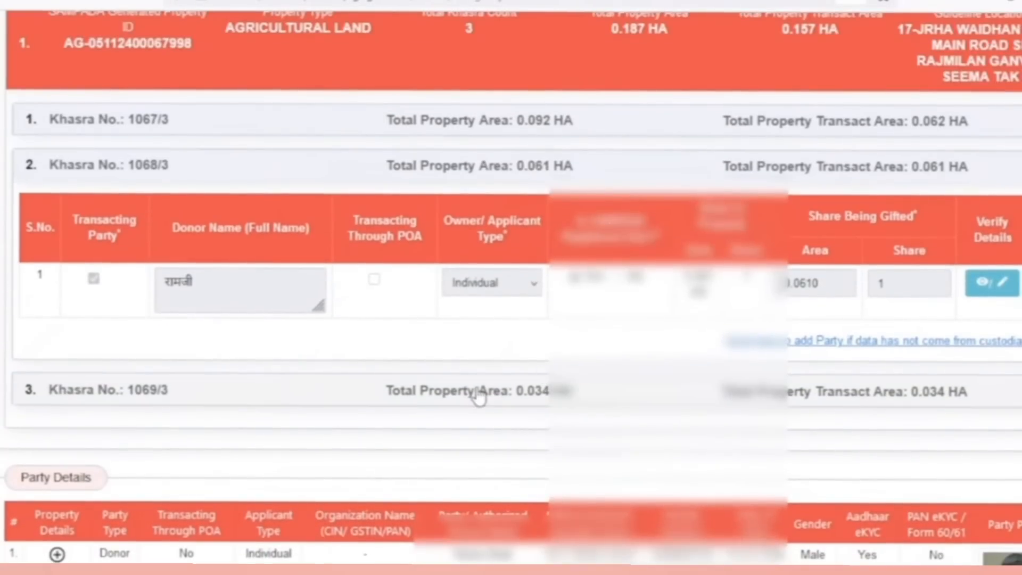
pyautogui.scroll(5, 477, 390)
pyautogui.click(437, 219)
pyautogui.click(126, 367)
# Step: Set the first donee as an unregistered Individual and enter the donee's mobile number
pyautogui.click(142, 406)
pyautogui.click(340, 355)
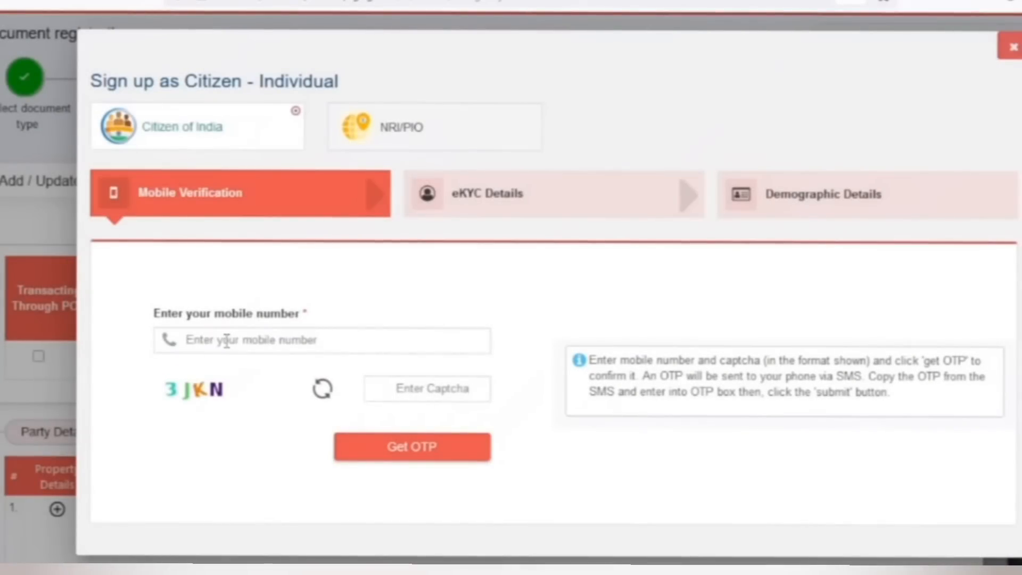
pyautogui.click(227, 341)
pyautogui.write('7')
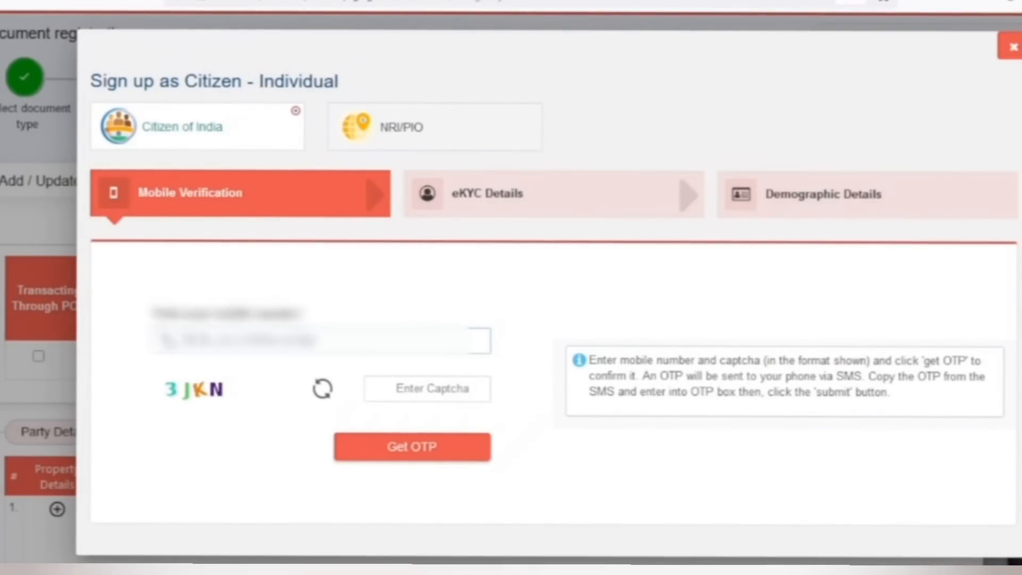
pyautogui.write('?????')
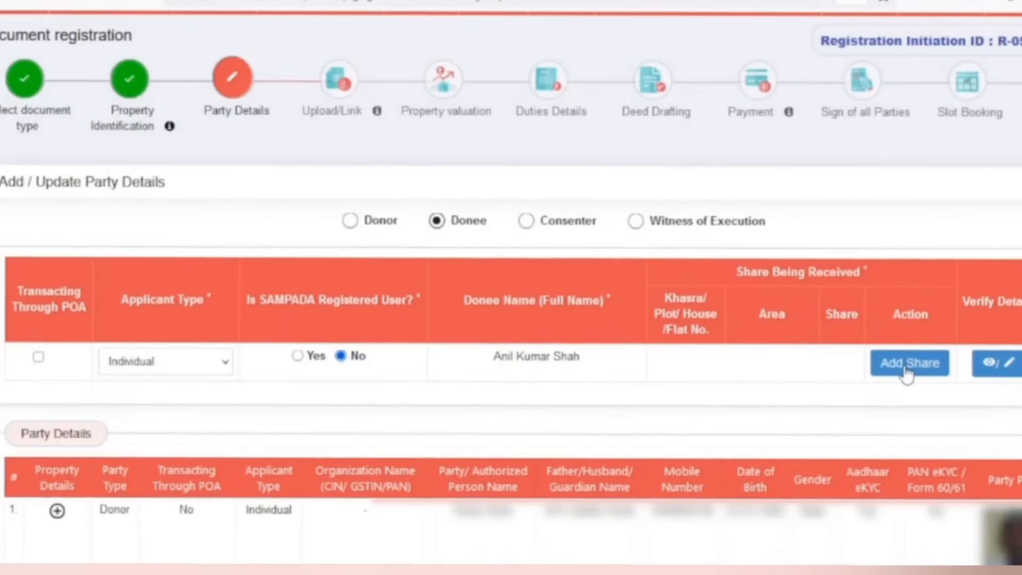
# Step: Give the first donee shares of 0.031, 0.017 and 0.030 HA across the three khasras and save
pyautogui.click(905, 362)
pyautogui.click(785, 290)
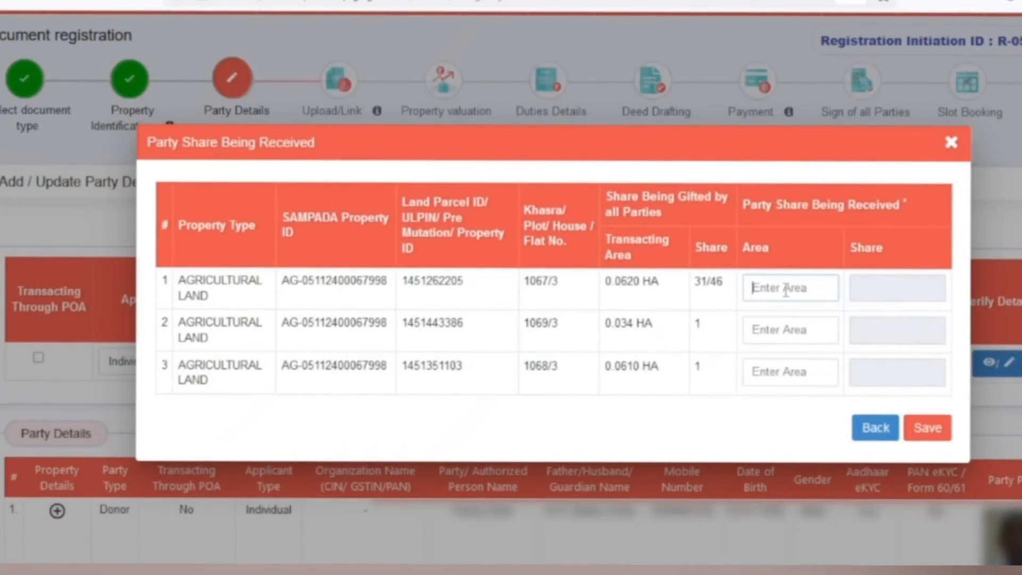
pyautogui.write('0.031')
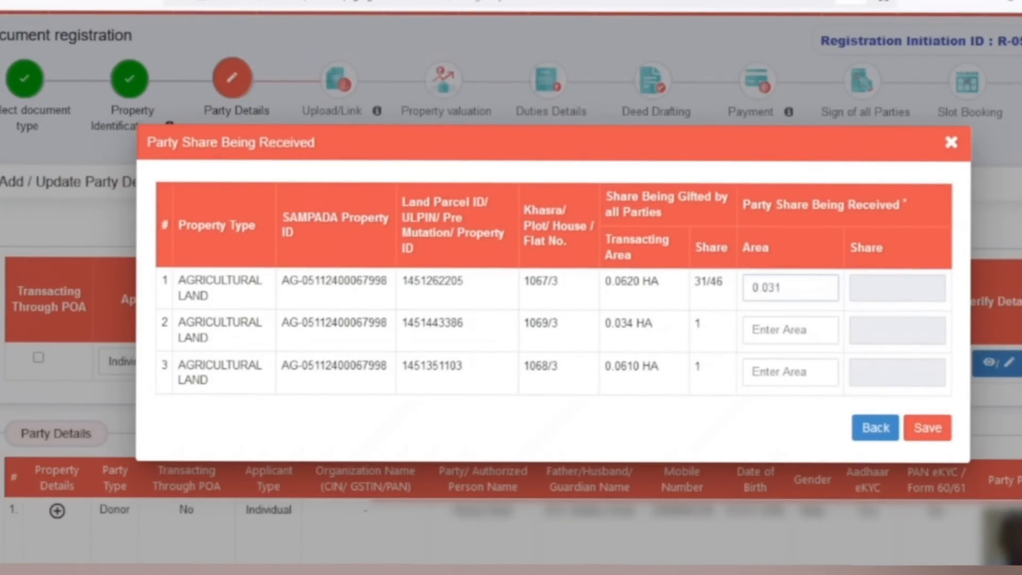
pyautogui.click(767, 323)
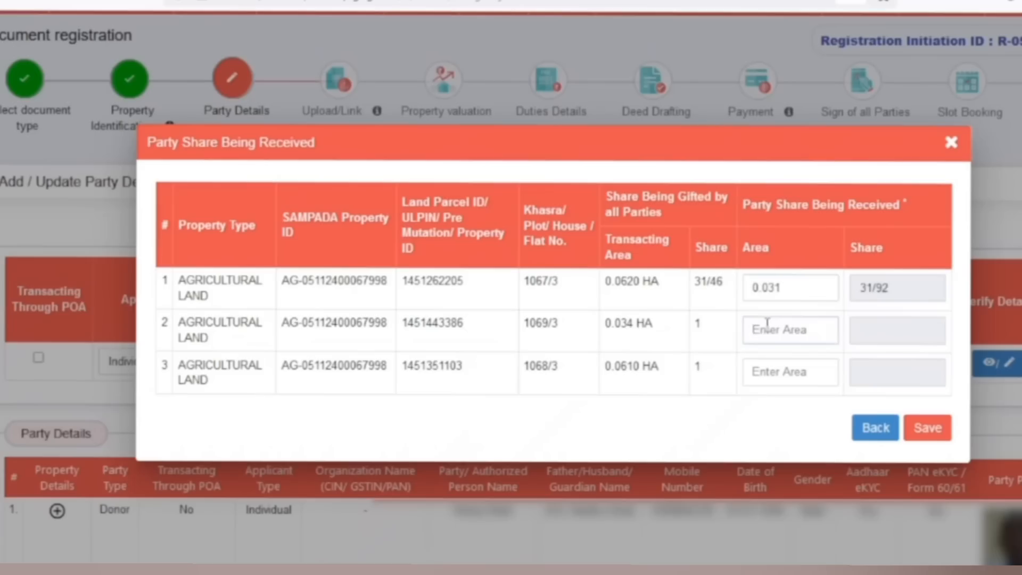
pyautogui.write('0.017')
pyautogui.click(791, 363)
pyautogui.write('0.0305')
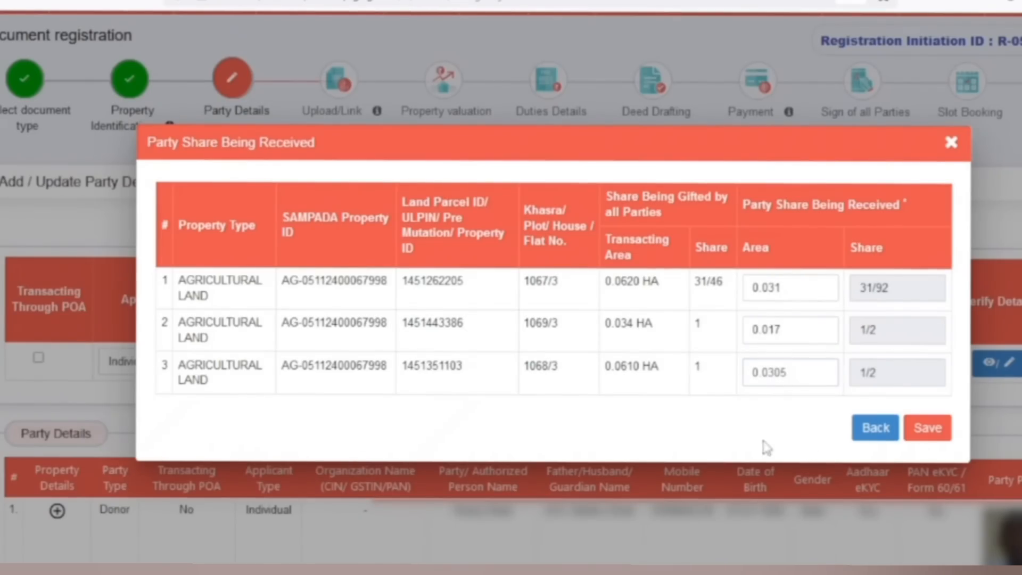
pyautogui.click(927, 427)
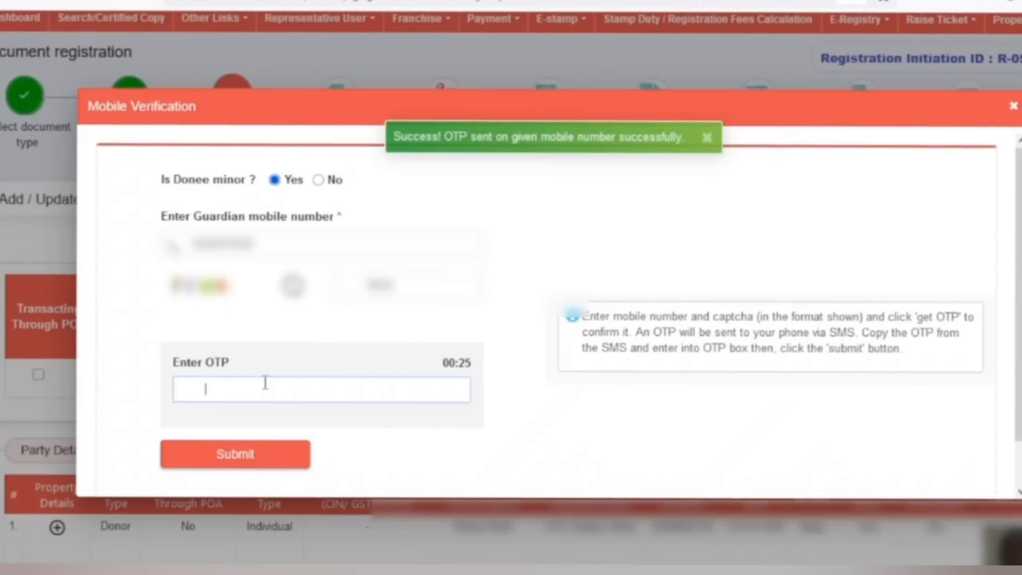
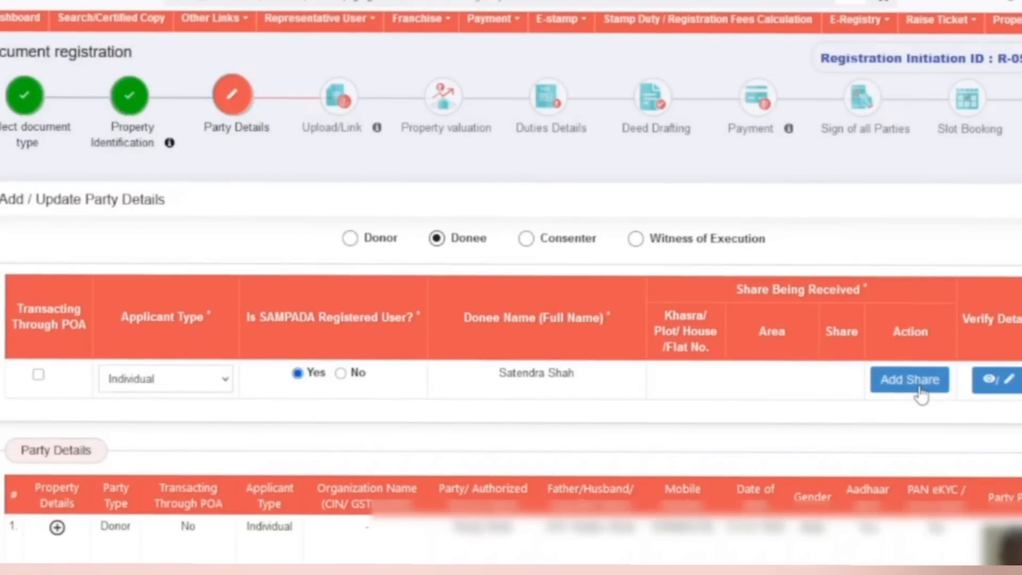
# Step: Verify the second donee and save its received shares
pyautogui.click(909, 379)
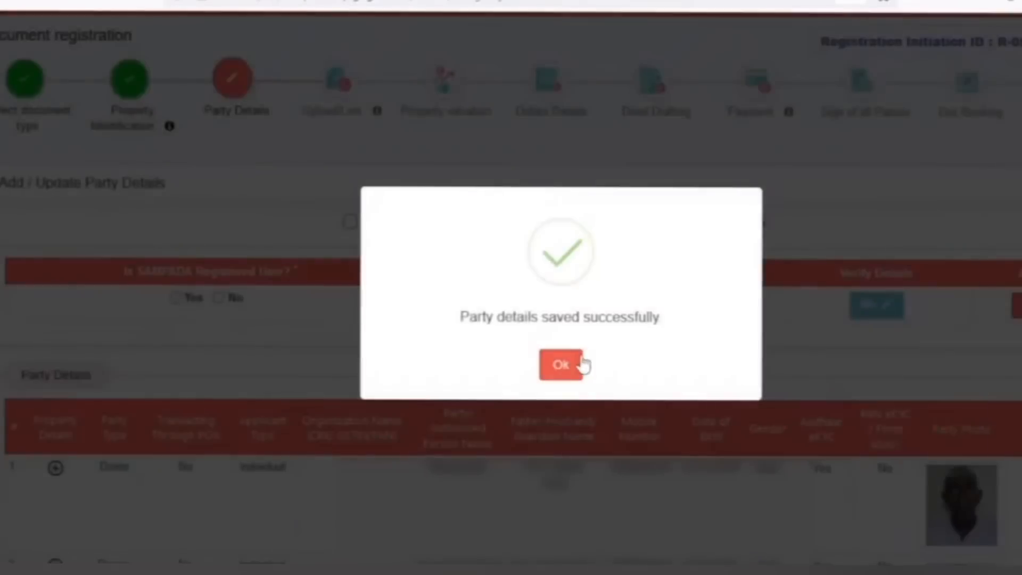
pyautogui.click(581, 365)
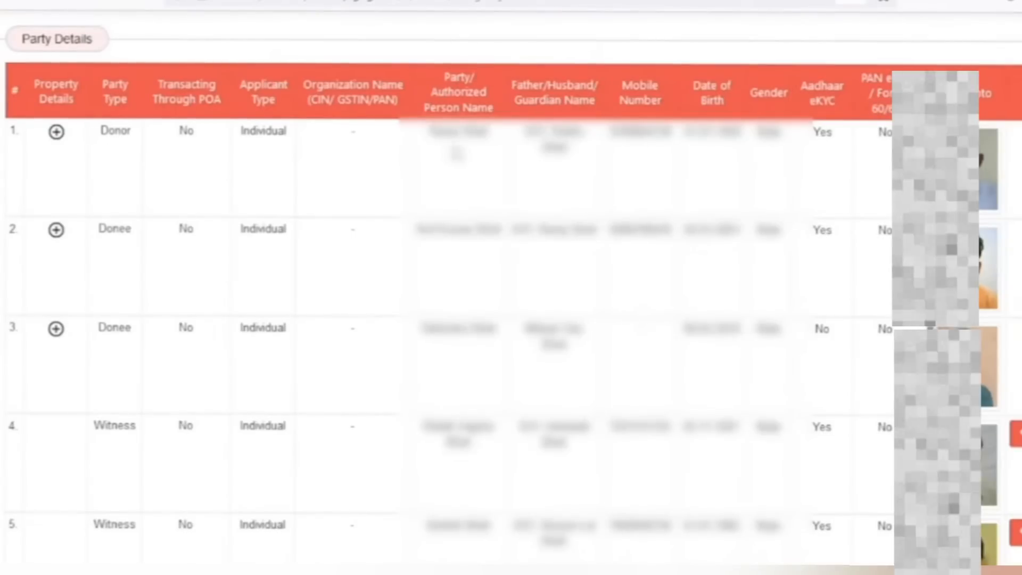
# Step: Review the five listed parties and proceed to the Upload/Link previous Registries step
pyautogui.scroll(-4, 510, 287)
pyautogui.moveTo(416, 230); pyautogui.dragTo(501, 230)
pyautogui.moveTo(421, 328); pyautogui.dragTo(497, 328)
pyautogui.moveTo(423, 426); pyautogui.dragTo(493, 426)
pyautogui.scroll(-1, 457, 344)
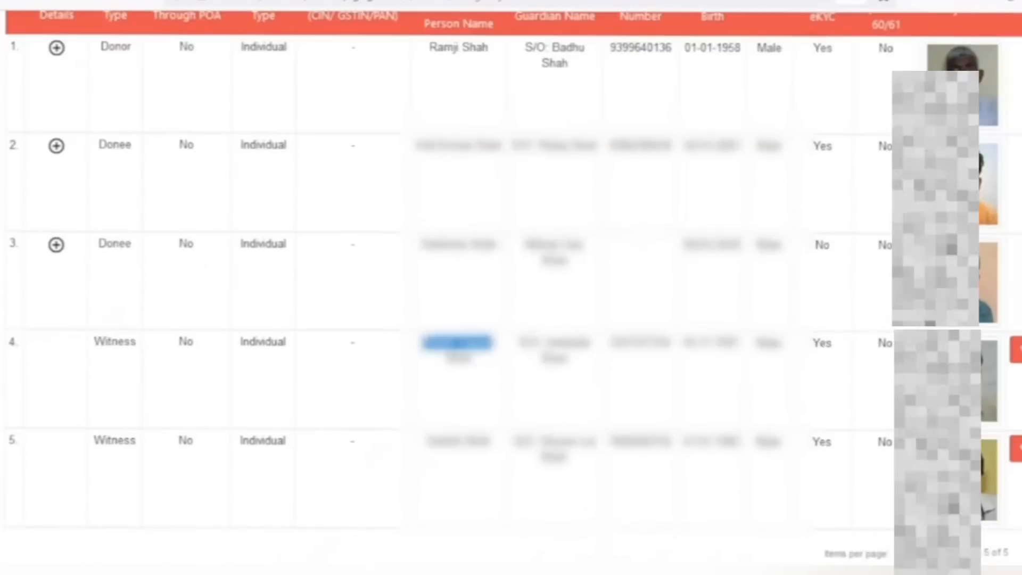
pyautogui.scroll(-2, 457, 344)
pyautogui.click(1020, 490)
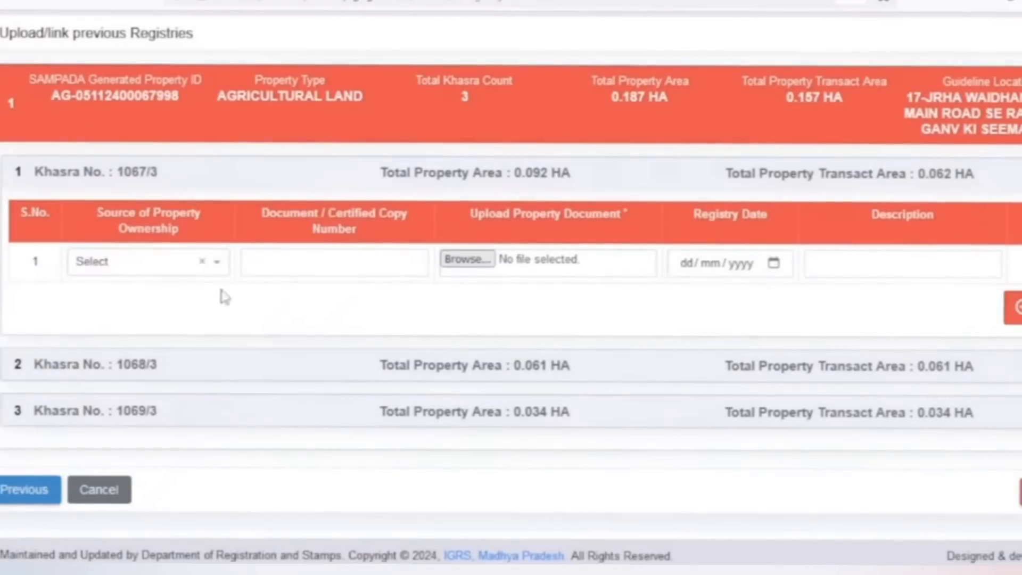
# Step: Set ownership source to Any Other, document number 'rinpustika', attach the PDF, describe it 'rinpustika copy', and save
pyautogui.click(175, 262)
pyautogui.scroll(-2, 116, 383)
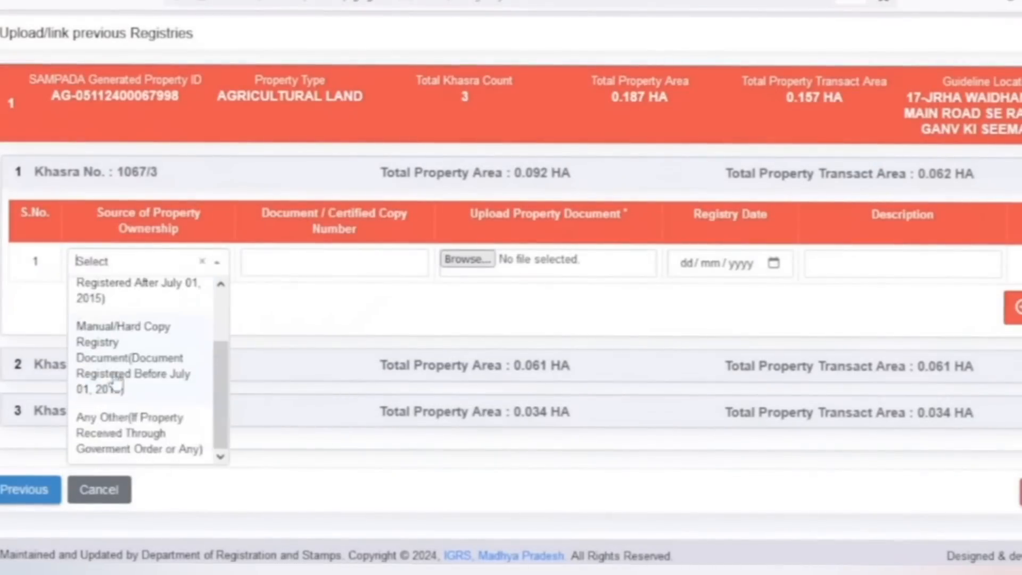
pyautogui.click(110, 445)
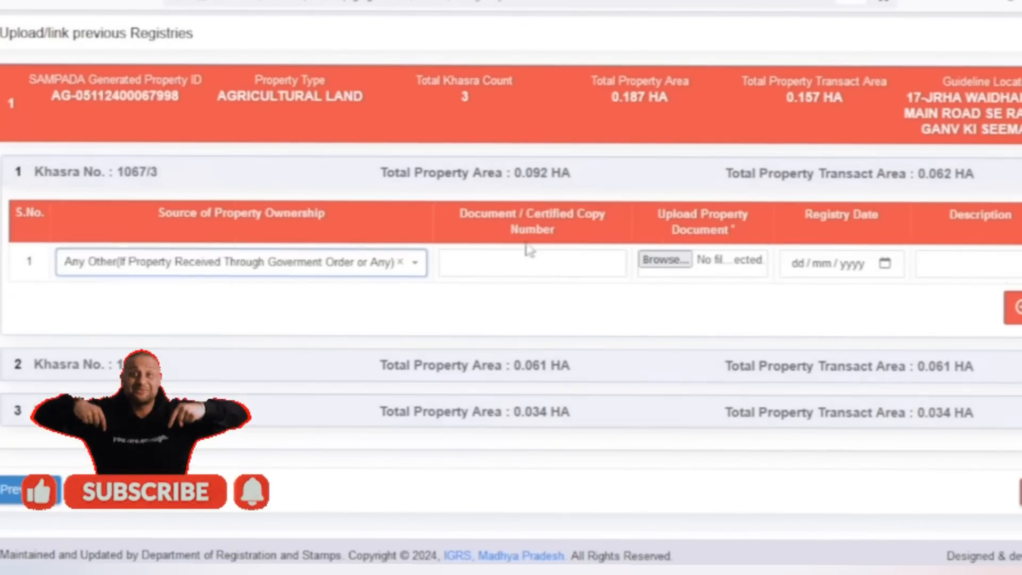
pyautogui.click(510, 264)
pyautogui.write('rinpustika')
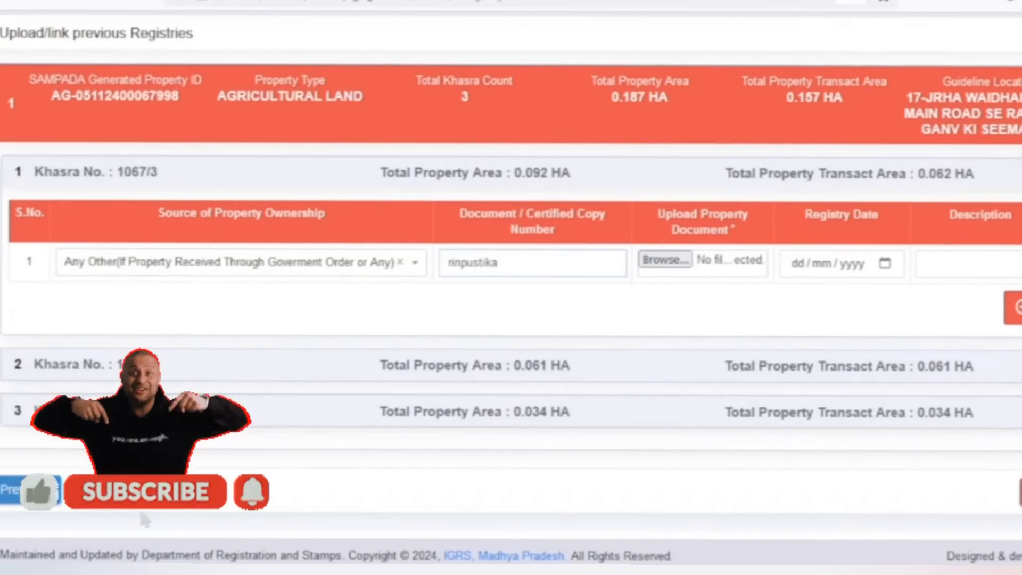
pyautogui.click(679, 266)
pyautogui.doubleClick(486, 74)
pyautogui.click(931, 263)
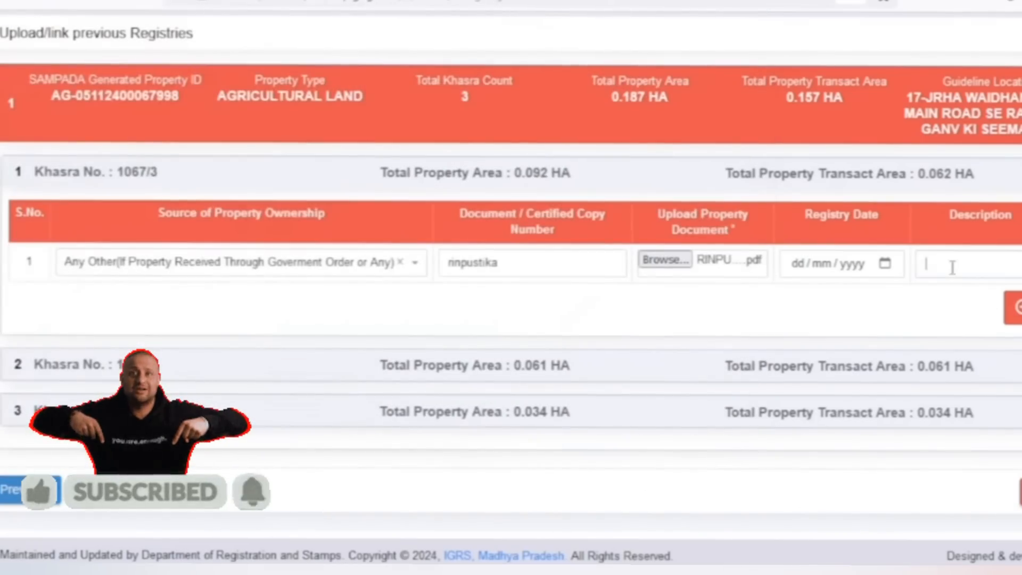
pyautogui.write('rinpustika copy')
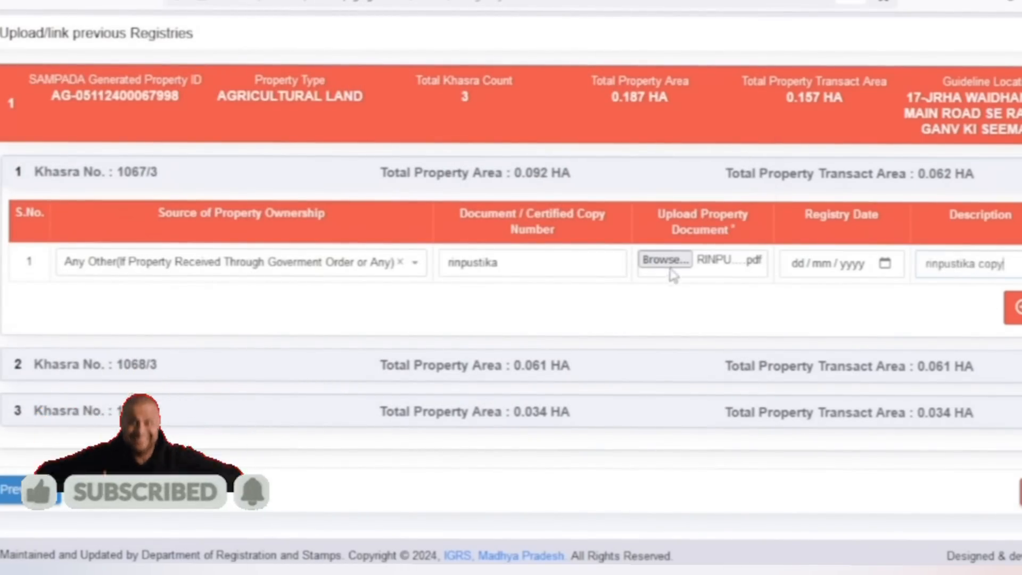
pyautogui.click(668, 262)
pyautogui.click(618, 459)
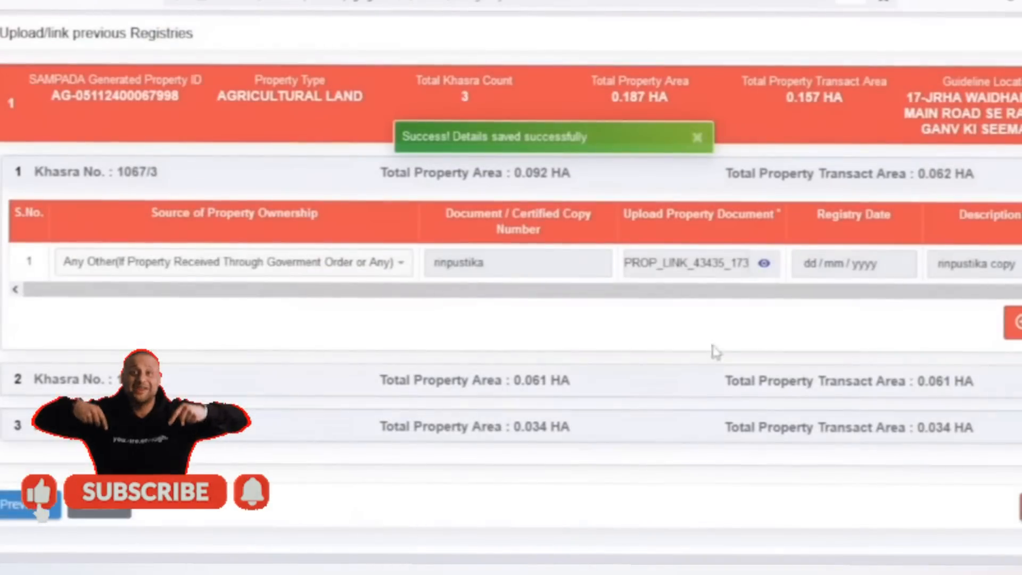
# Step: Save the third khasra's registry row with the RINPUSTIKA pdf and 'rinpustika' details, then continue to valuation
pyautogui.click(918, 395)
pyautogui.write('rinpustika')
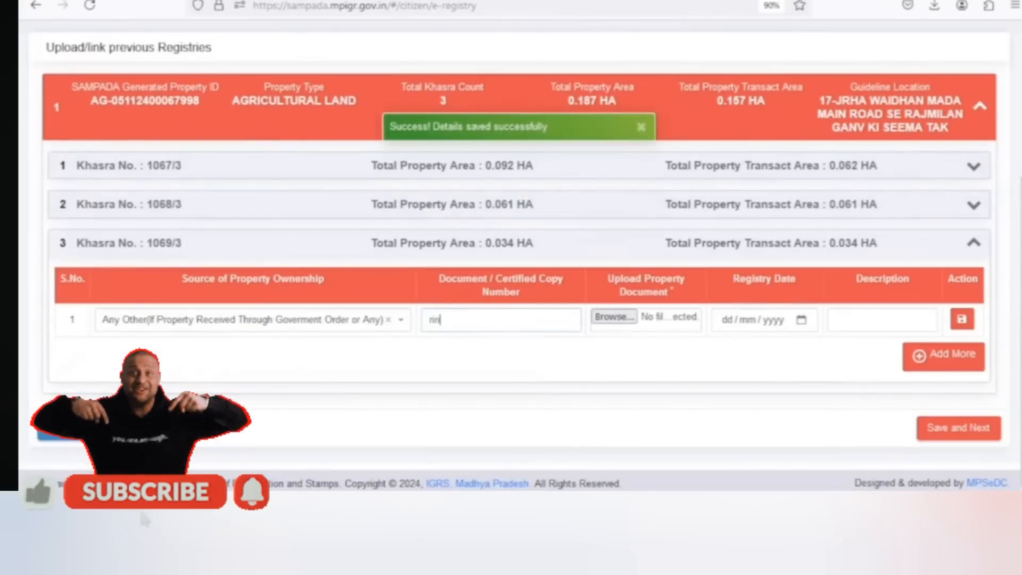
pyautogui.click(613, 317)
pyautogui.click(469, 122)
pyautogui.click(574, 401)
pyautogui.click(869, 321)
pyautogui.write('rinpustika')
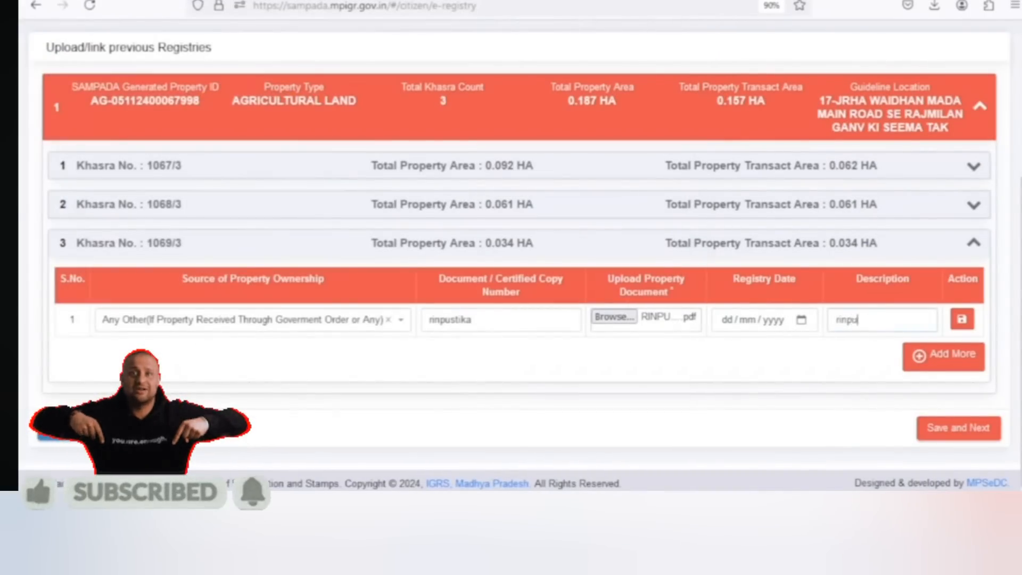
pyautogui.click(961, 318)
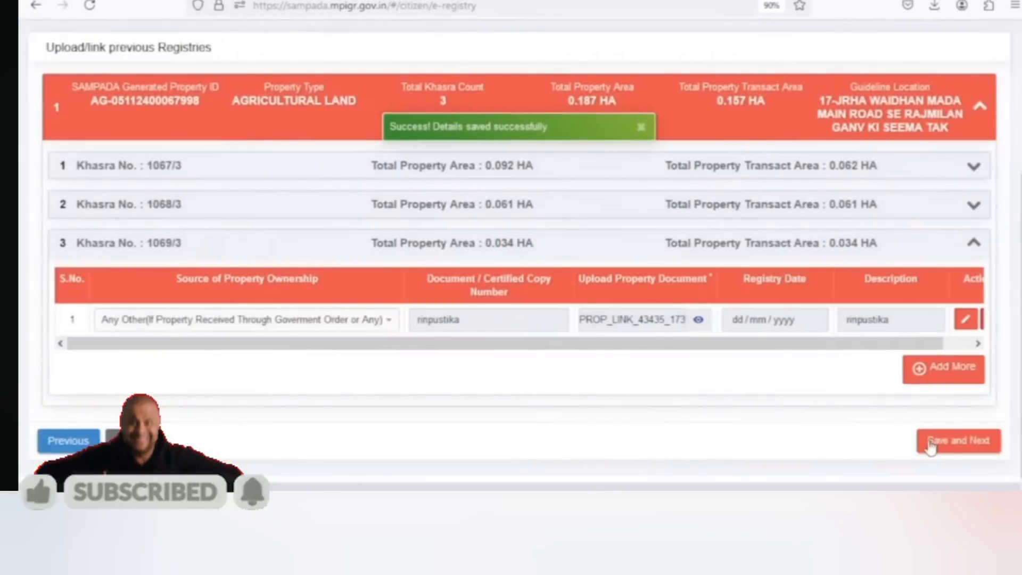
pyautogui.click(951, 441)
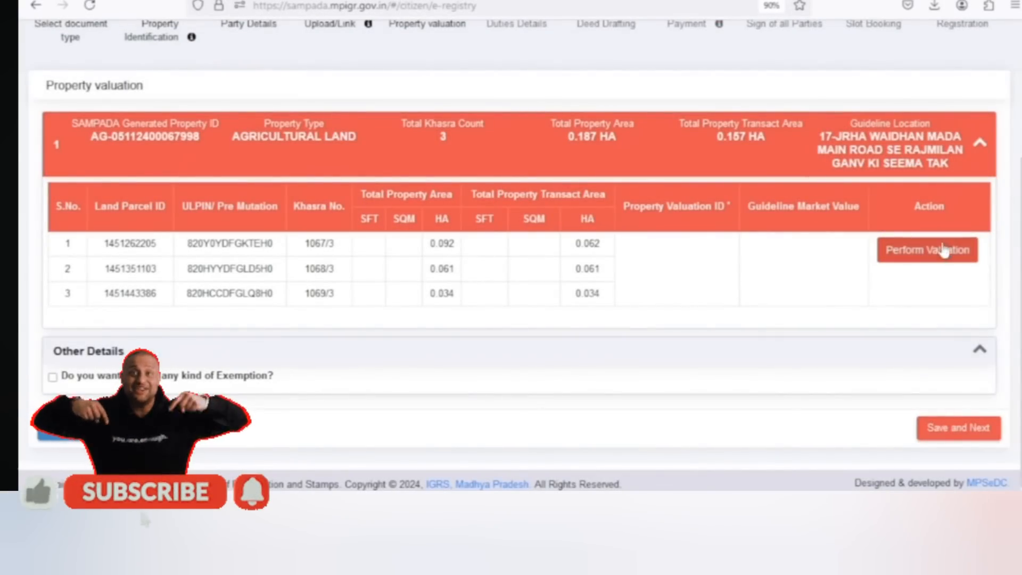
# Step: Start the agricultural land valuation and enter 0.1570 HA as the irrigated area
pyautogui.click(928, 250)
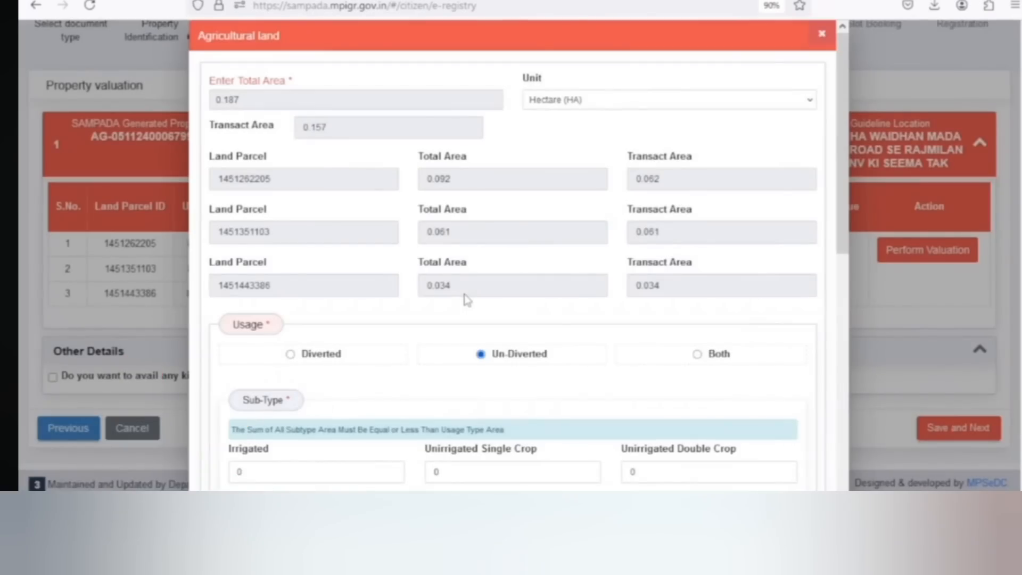
pyautogui.scroll(-3, 315, 137)
pyautogui.scroll(1, 305, 69)
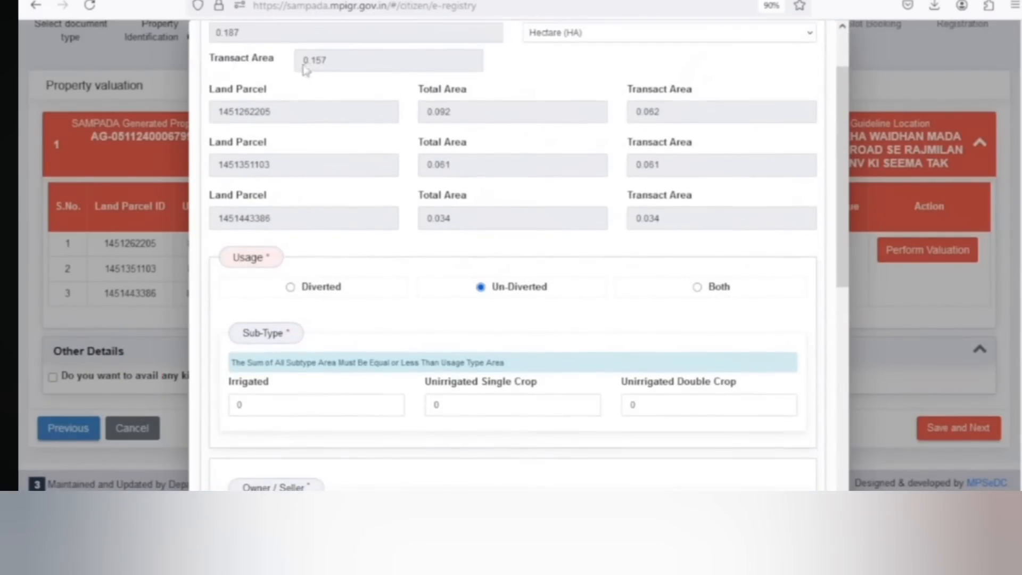
pyautogui.click(290, 405)
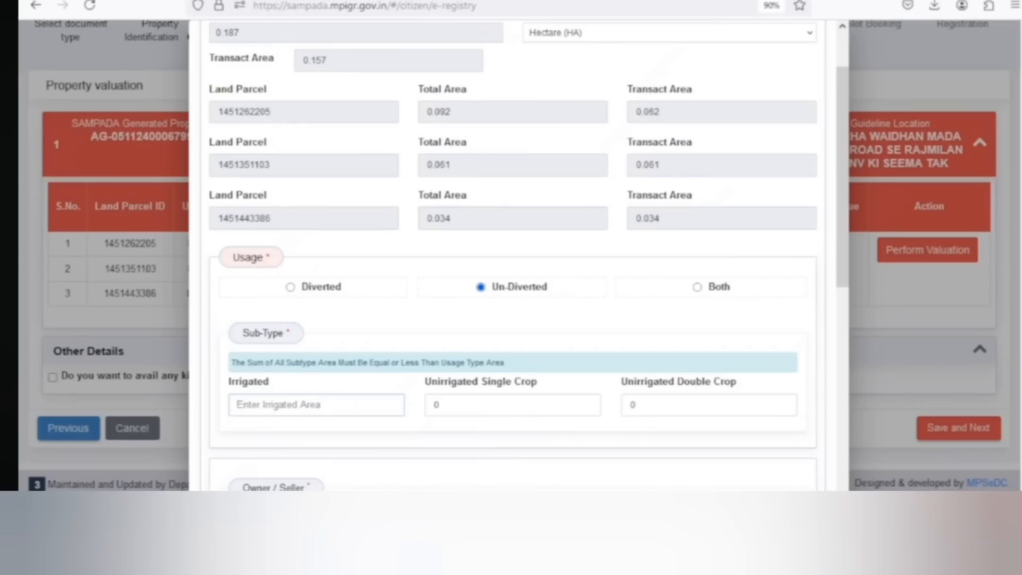
pyautogui.write('0.1570')
# Step: Calculate the market value, a final valuation of ₹4,72,508, and save the valuation
pyautogui.scroll(-3, 284, 334)
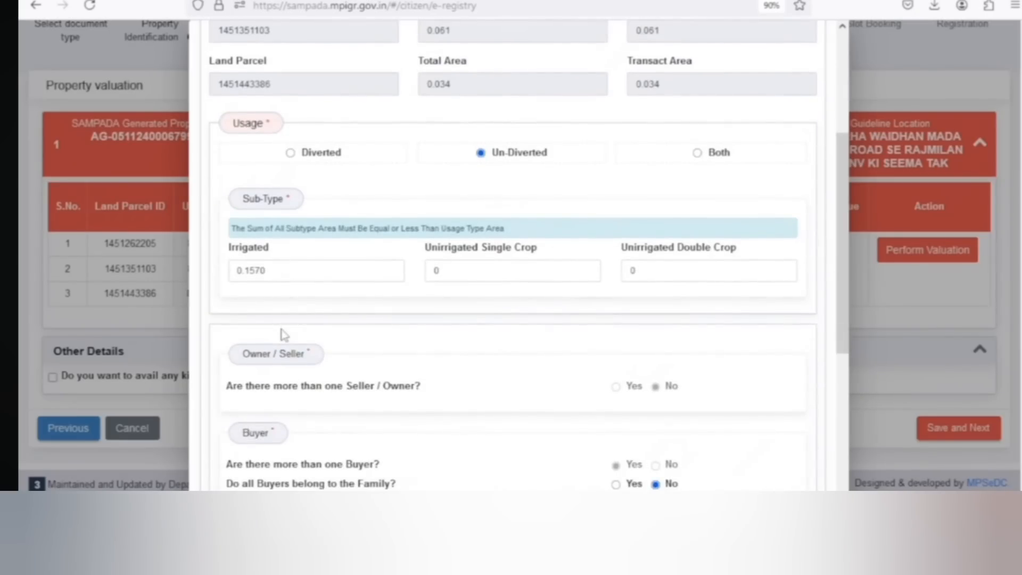
pyautogui.scroll(-1, 286, 362)
pyautogui.scroll(-1, 353, 457)
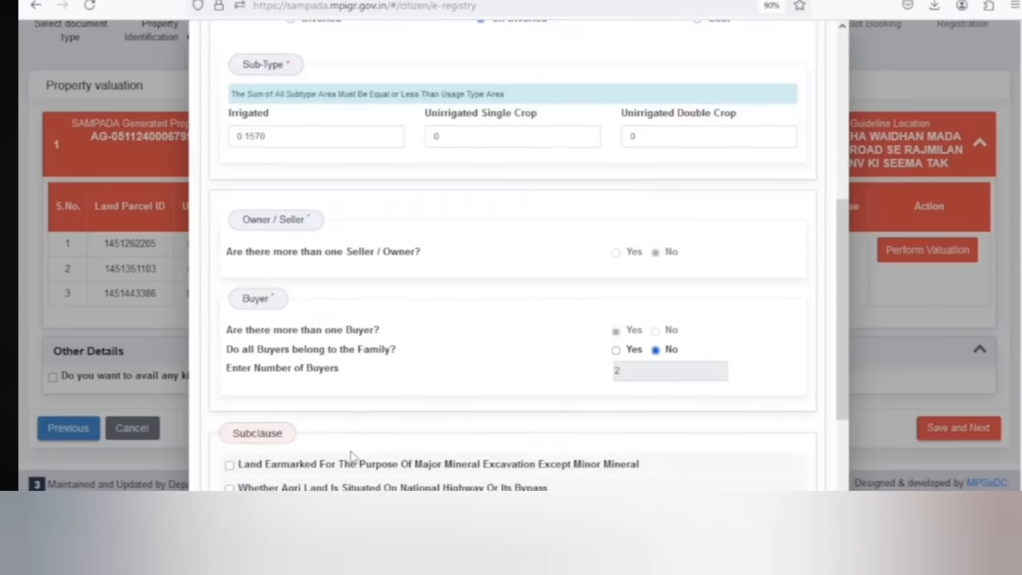
pyautogui.scroll(1, 380, 433)
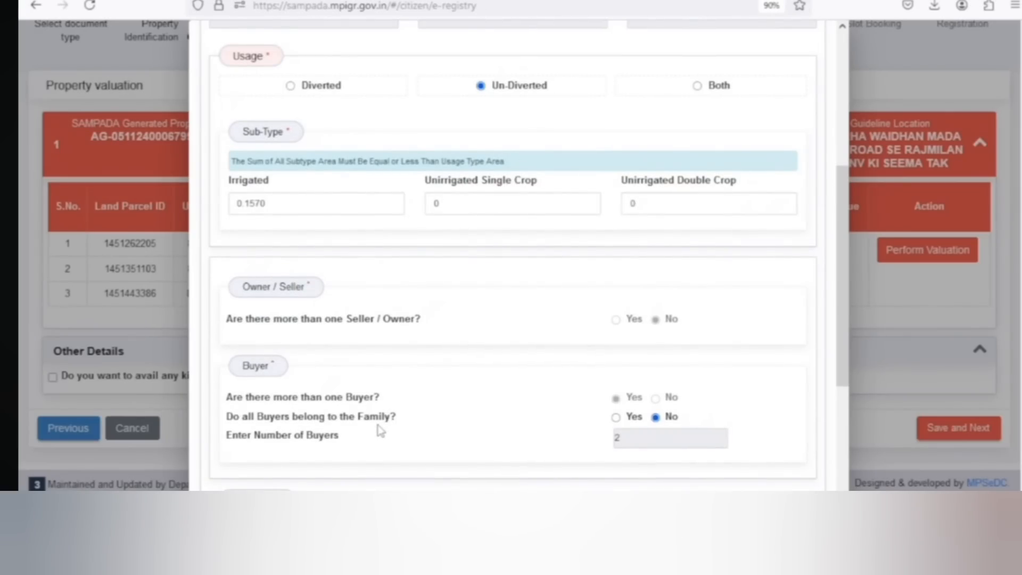
pyautogui.scroll(-3, 380, 429)
pyautogui.click(275, 461)
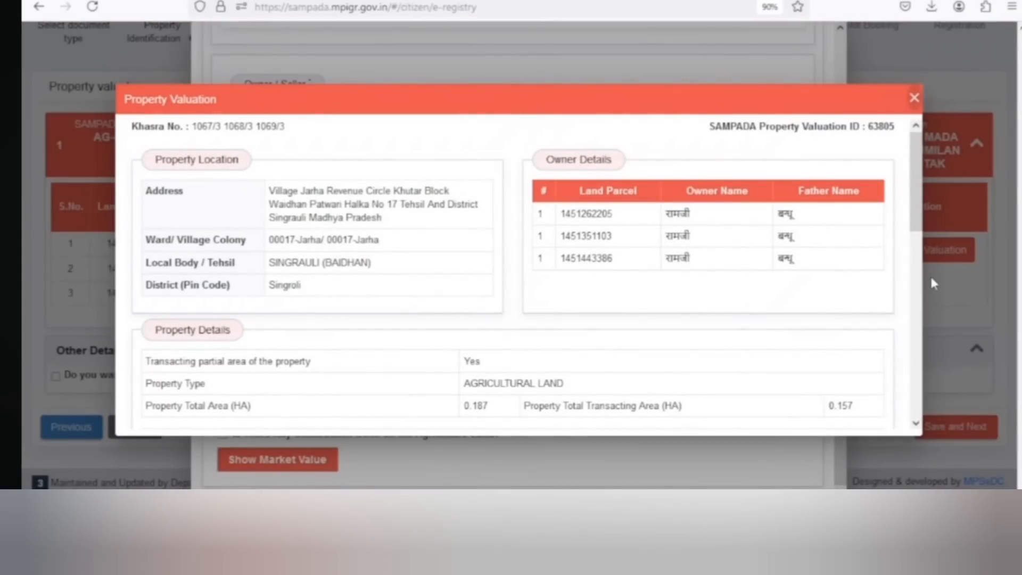
pyautogui.scroll(-10, 463, 372)
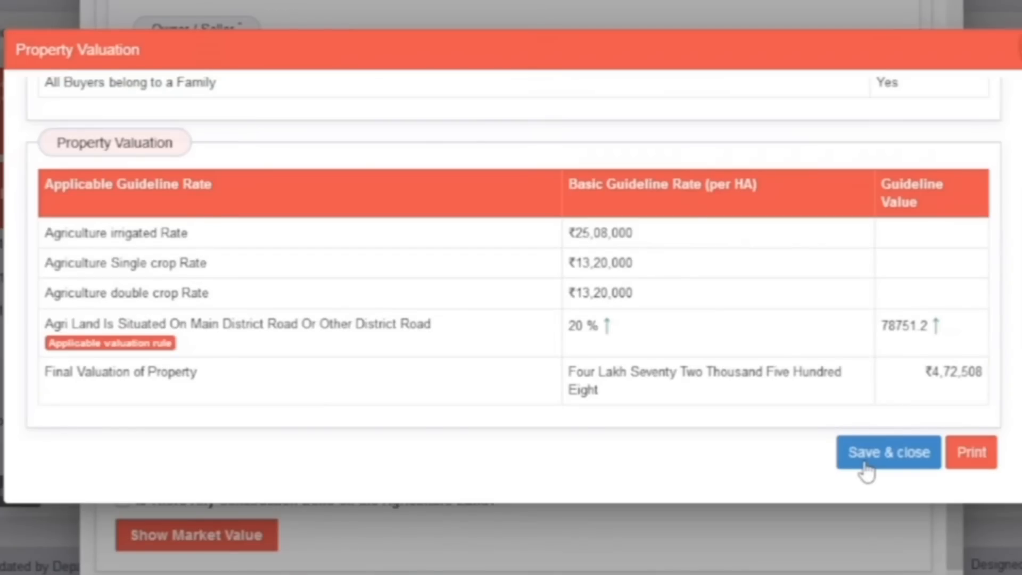
pyautogui.click(865, 464)
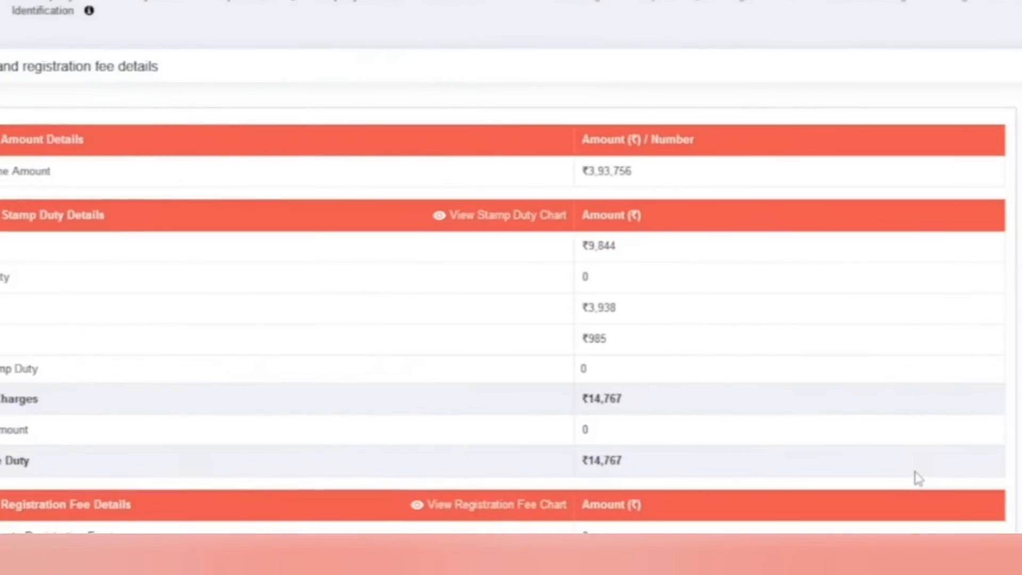
# Step: Check the stamp duty and registration fee total of ₹17,918 on the Duties Details page
pyautogui.scroll(-5, 632, 431)
pyautogui.moveTo(629, 433); pyautogui.dragTo(579, 438)
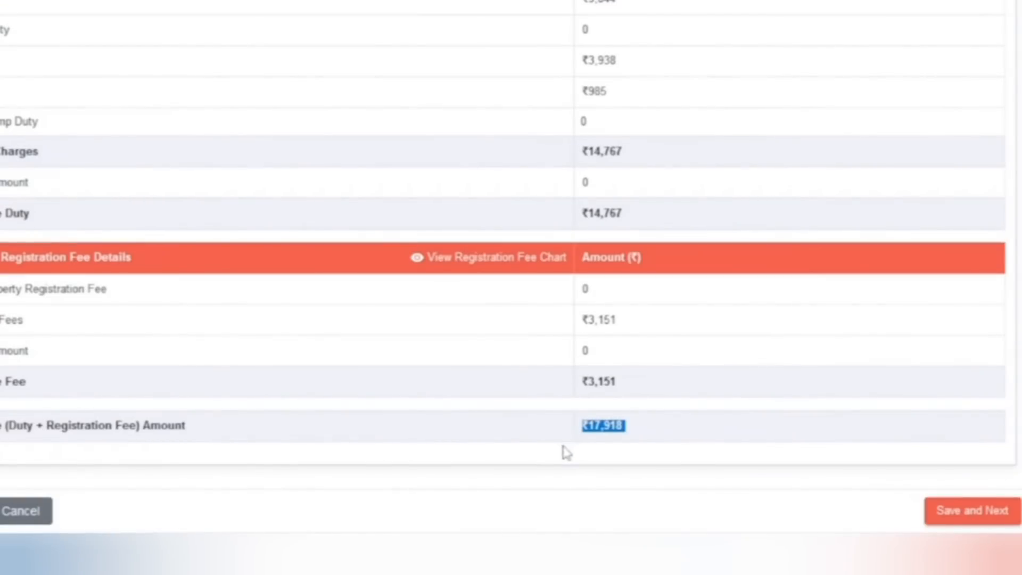
pyautogui.click(407, 431)
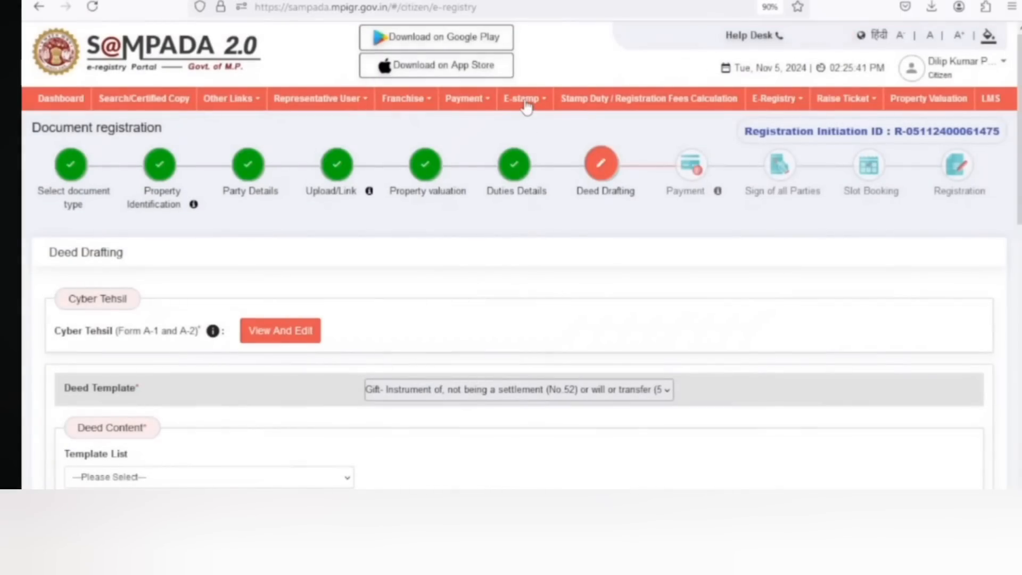
# Step: Create a deed template named 'Gift Letter' / 'दान पत्र' with Active status
pyautogui.click(525, 102)
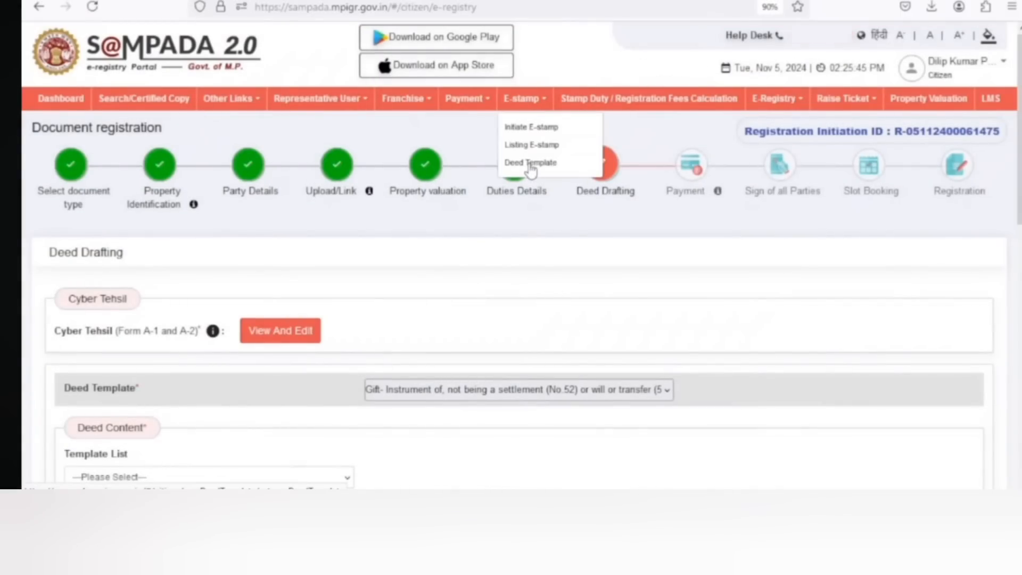
pyautogui.click(527, 165)
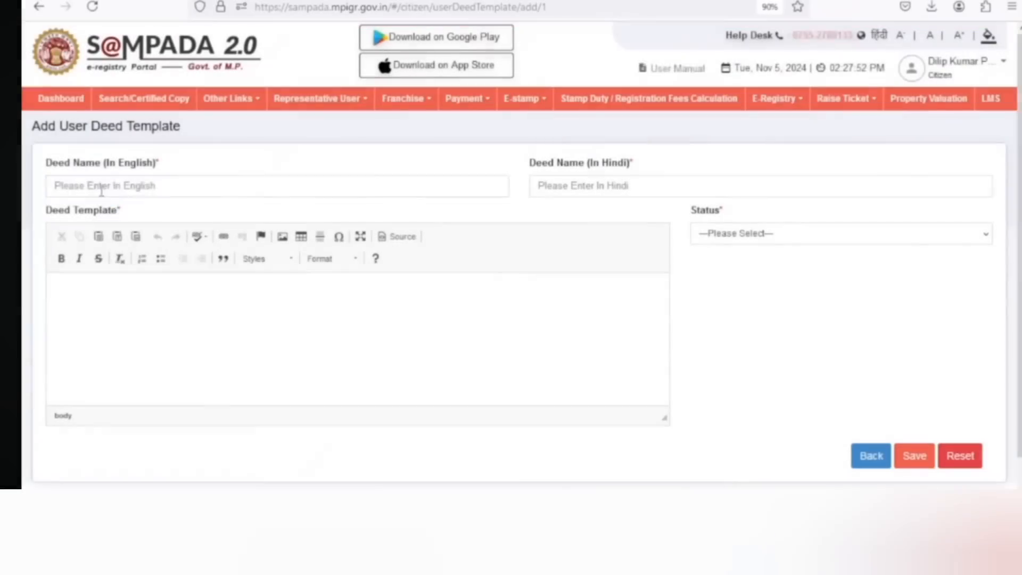
pyautogui.click(277, 186)
pyautogui.write('gi')
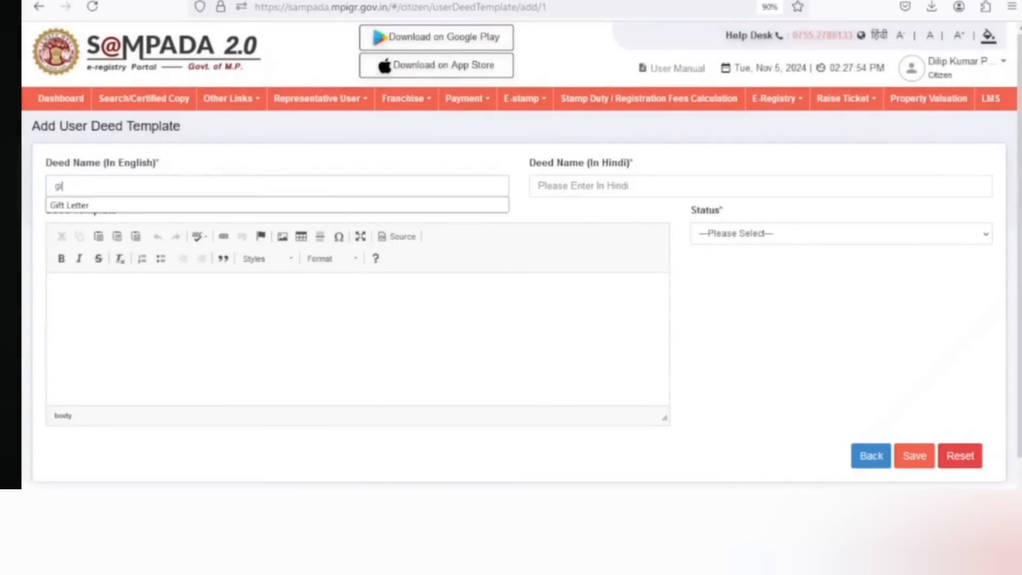
pyautogui.write('ft')
pyautogui.press('Down')
pyautogui.press('Return')
pyautogui.click(596, 187)
pyautogui.write('दान')
pyautogui.press('Down')
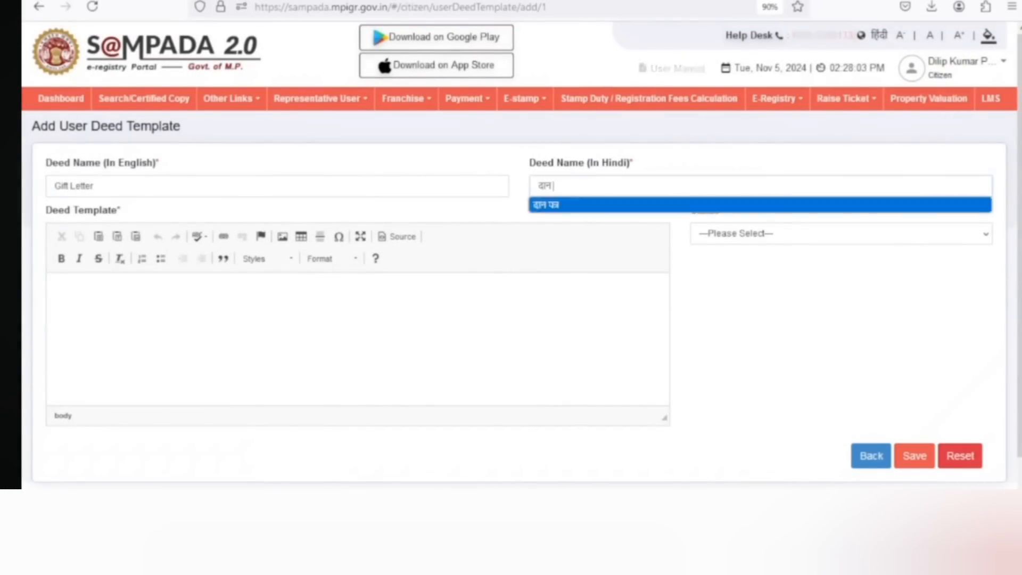
pyautogui.press('Return')
pyautogui.click(759, 234)
pyautogui.click(745, 264)
# Step: Paste the gift deed text into the template and save it
pyautogui.click(400, 360)
pyautogui.hotkey('ctrl', 'v')
pyautogui.moveTo(663, 386)
pyautogui.mouseDown()
pyautogui.moveTo(668, 290)
pyautogui.moveTo(678, 337)
pyautogui.moveTo(665, 388)
pyautogui.mouseUp()
pyautogui.click(914, 455)
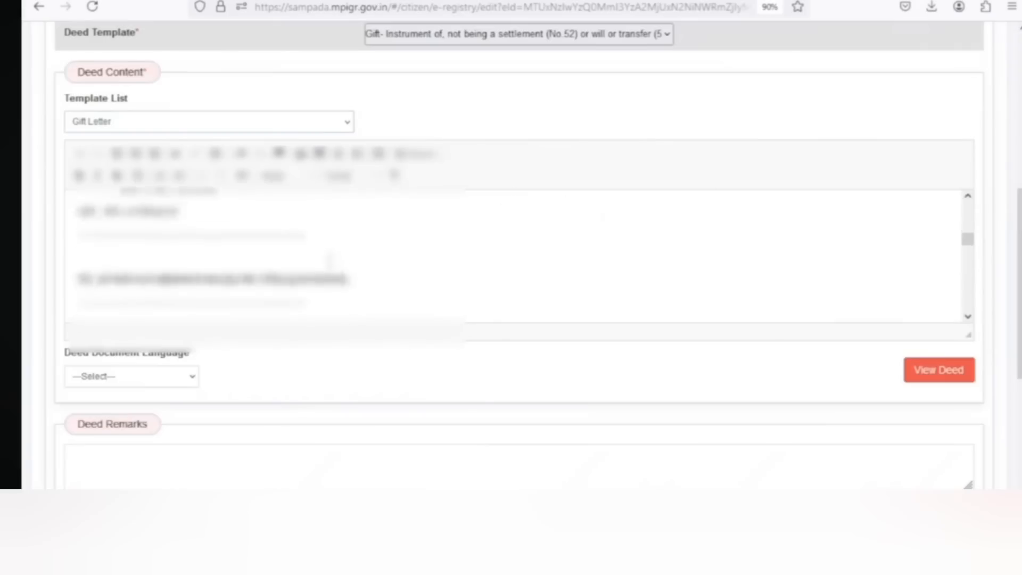
# Step: Preview the drafted gift deed, submit it, and acknowledge the confirmation message
pyautogui.scroll(-4, 330, 261)
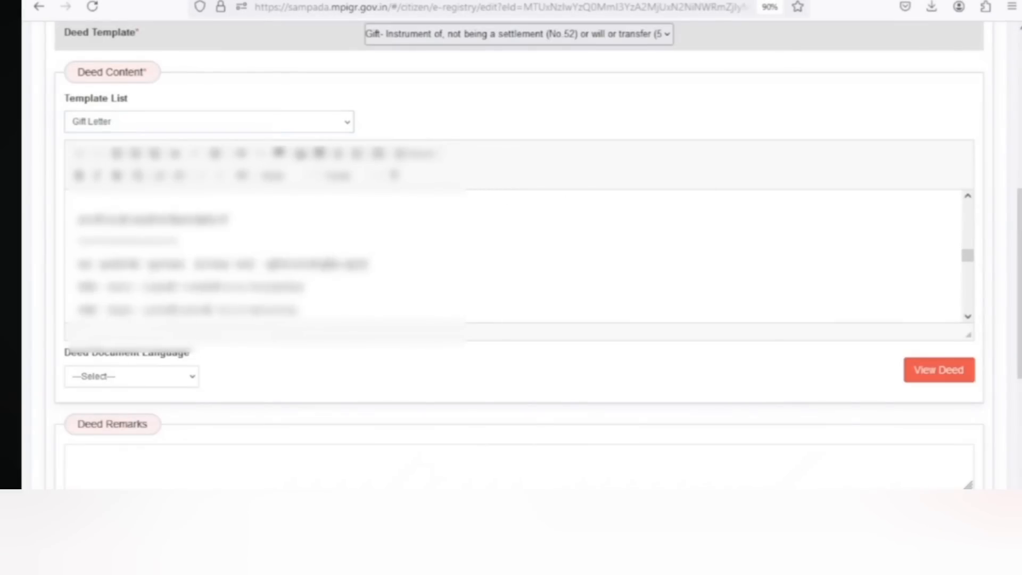
pyautogui.scroll(-3, 330, 255)
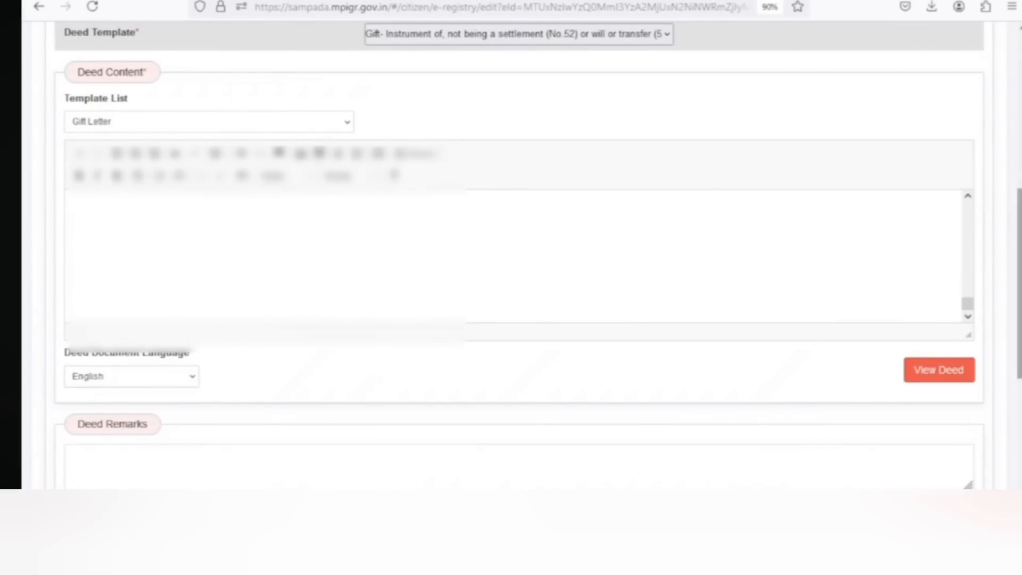
pyautogui.click(926, 370)
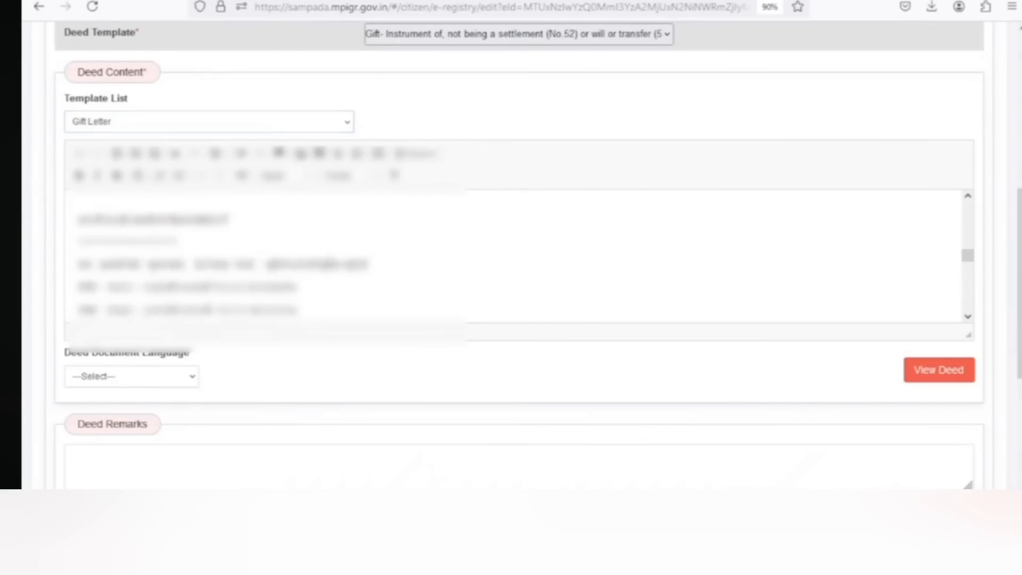
pyautogui.scroll(-3, 330, 261)
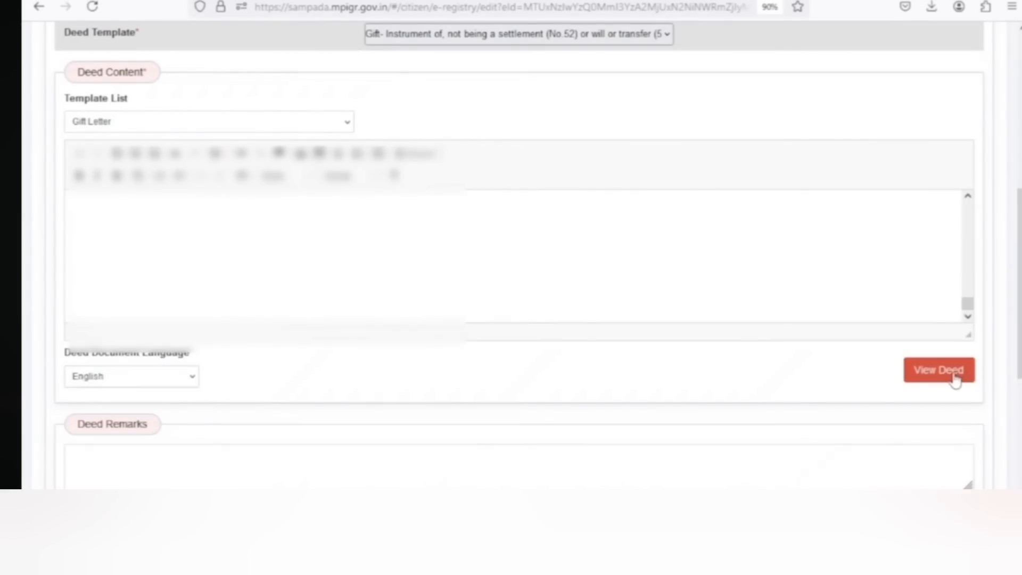
pyautogui.click(953, 376)
pyautogui.click(541, 347)
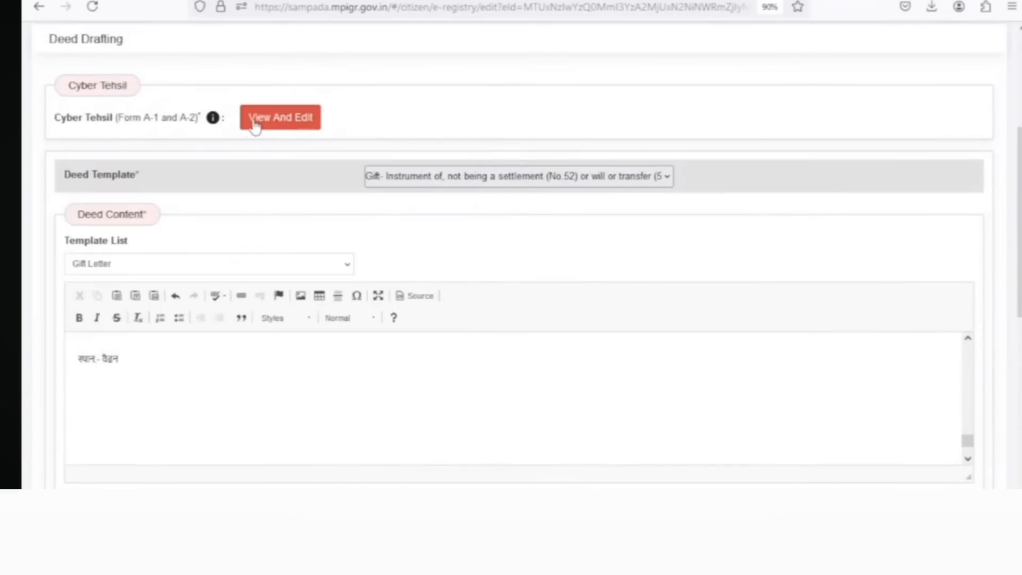
# Step: In the Cyber Tehsil declarations, declare that no permission is required
pyautogui.click(255, 123)
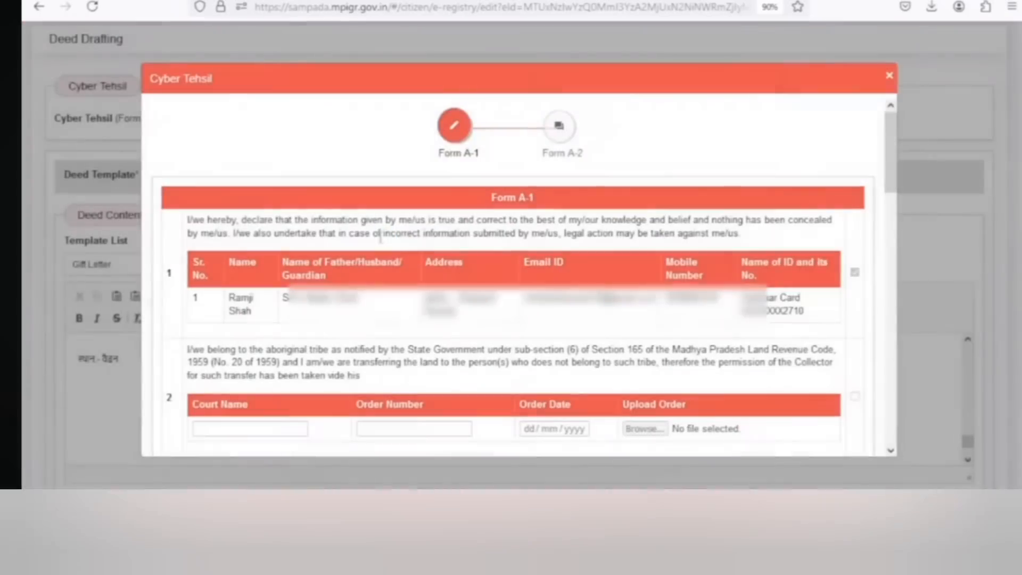
pyautogui.moveTo(438, 153); pyautogui.dragTo(478, 155)
pyautogui.scroll(-19, 485, 263)
pyautogui.scroll(19, 545, 317)
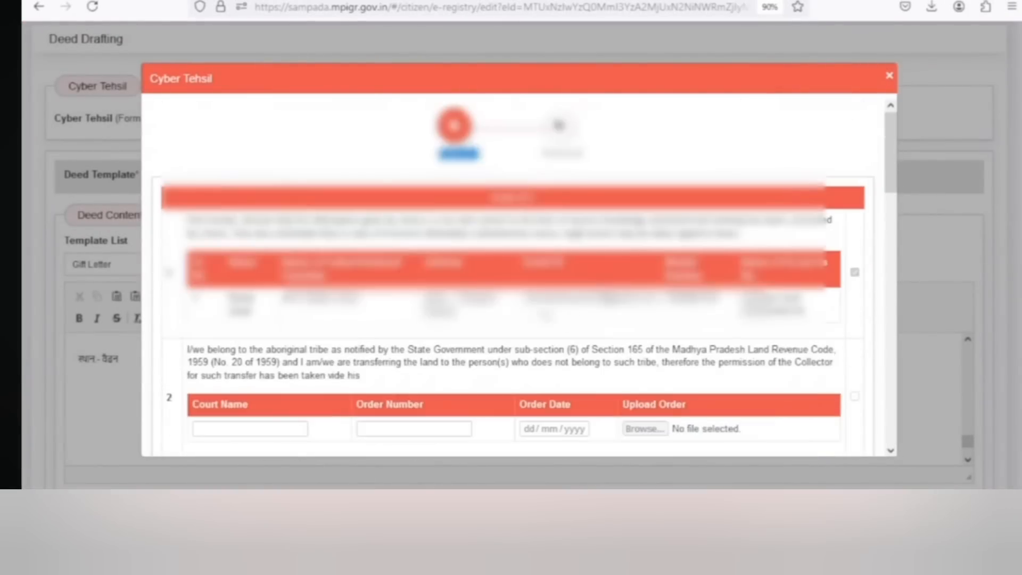
pyautogui.scroll(-1, 823, 339)
pyautogui.scroll(-9, 851, 378)
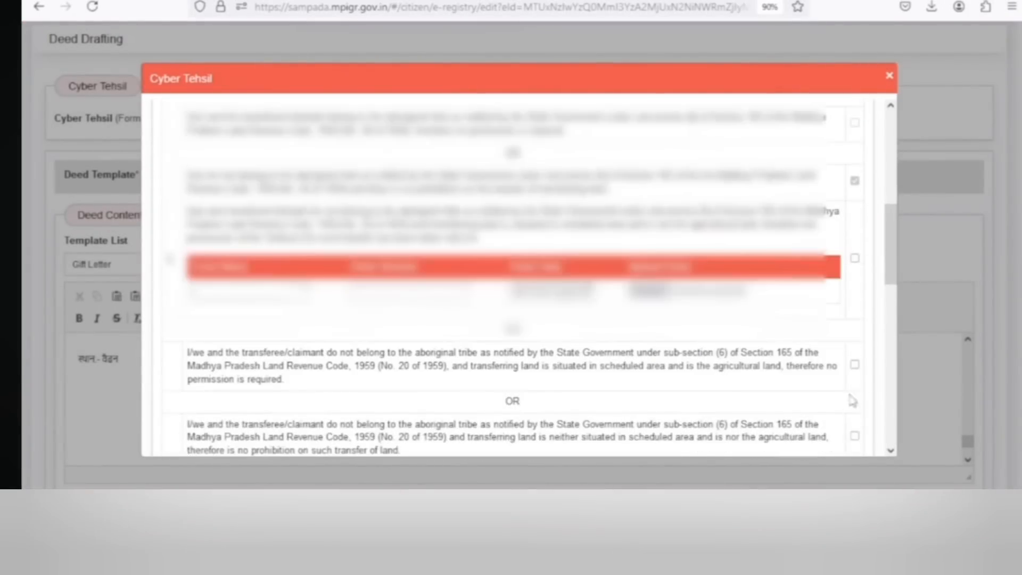
pyautogui.click(855, 363)
pyautogui.scroll(-1, 855, 372)
pyautogui.scroll(-5, 856, 376)
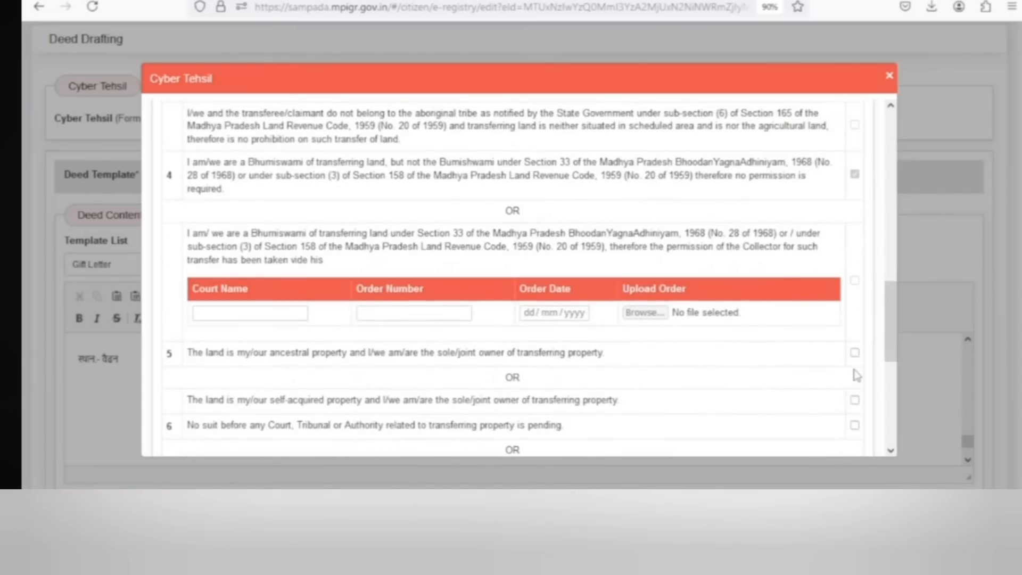
# Step: Tick the ancestral, self-acquired and free-from-charges-and-encumbrances declarations
pyautogui.click(854, 353)
pyautogui.scroll(-1, 856, 362)
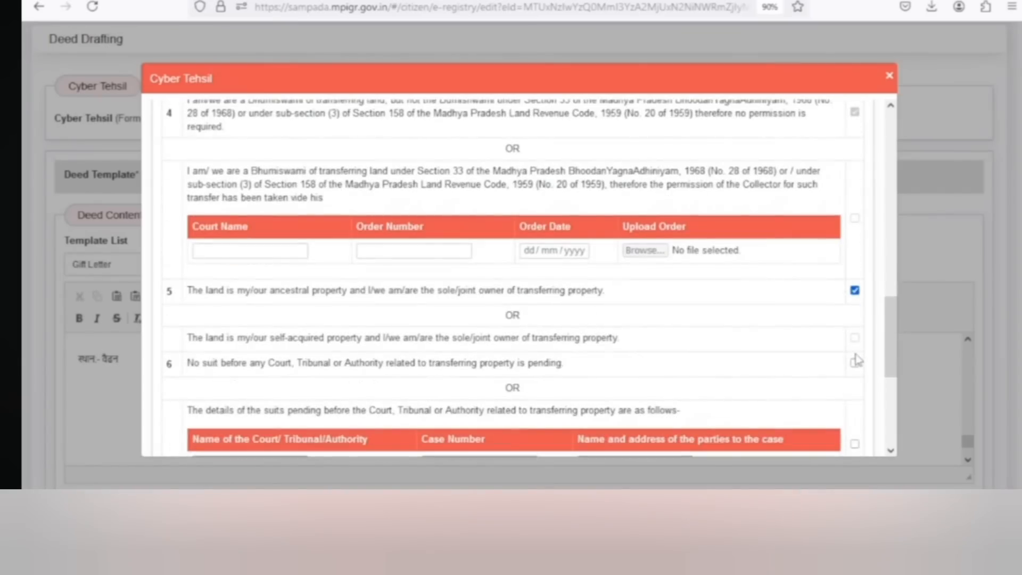
pyautogui.click(854, 338)
pyautogui.scroll(-1, 856, 340)
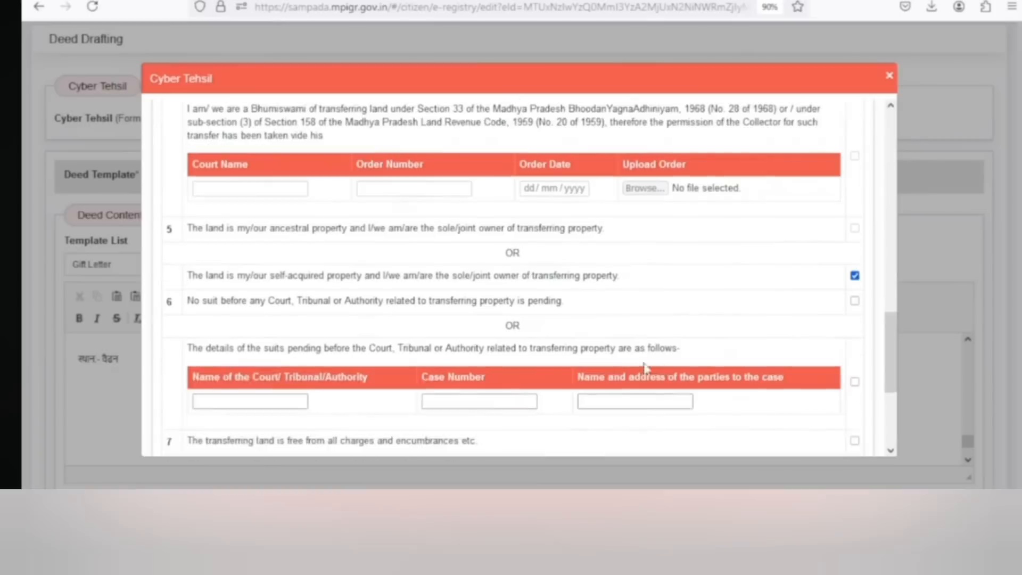
pyautogui.scroll(-1, 777, 398)
pyautogui.click(854, 379)
pyautogui.scroll(-3, 643, 406)
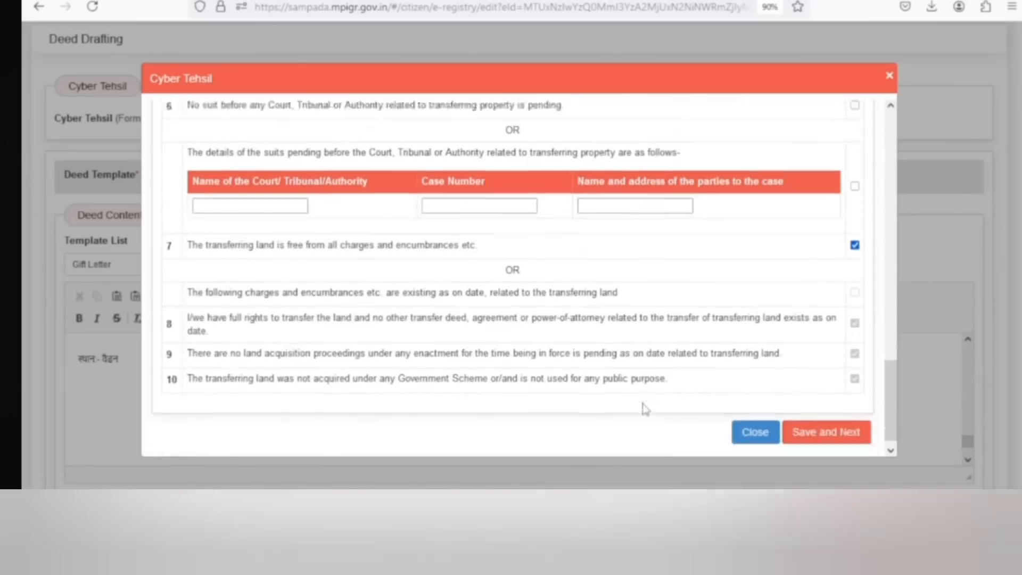
pyautogui.click(825, 433)
# Step: Declare that no suit is pending, then save the declarations and the Cyber Tehsil details
pyautogui.scroll(1, 862, 208)
pyautogui.click(832, 153)
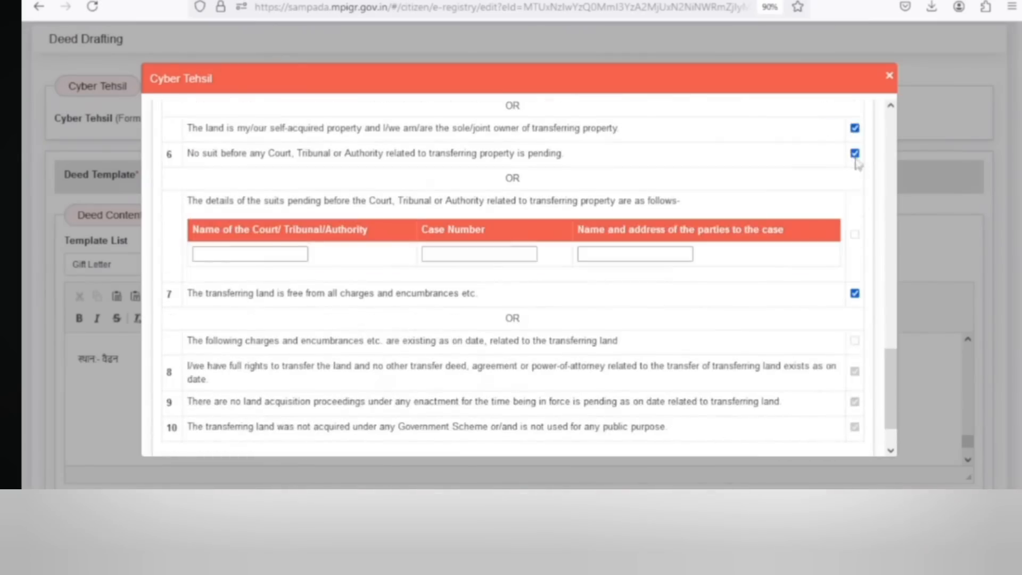
pyautogui.moveTo(217, 153); pyautogui.dragTo(407, 154)
pyautogui.scroll(-1, 559, 266)
pyautogui.click(844, 425)
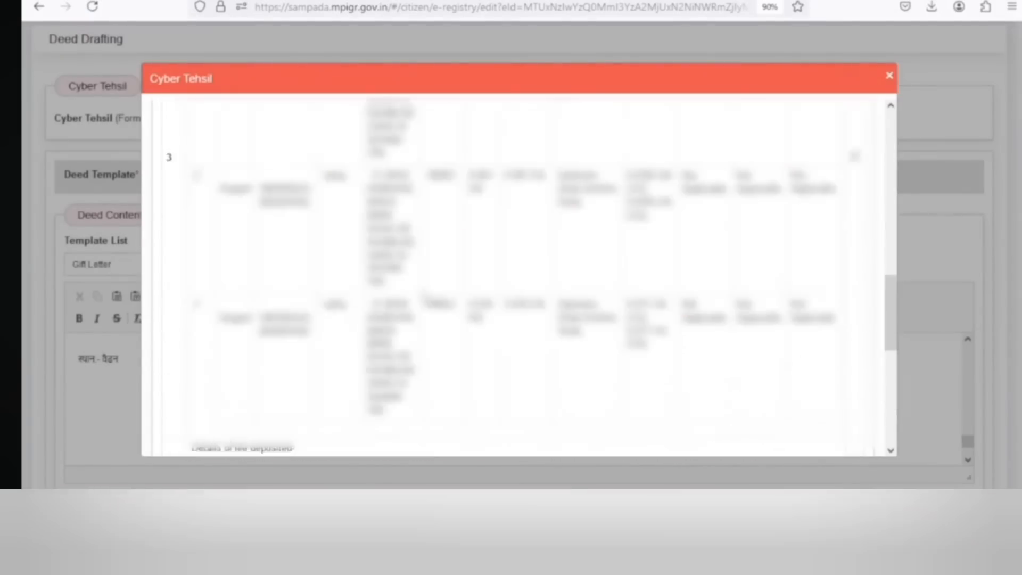
pyautogui.scroll(-5, 803, 423)
pyautogui.click(806, 425)
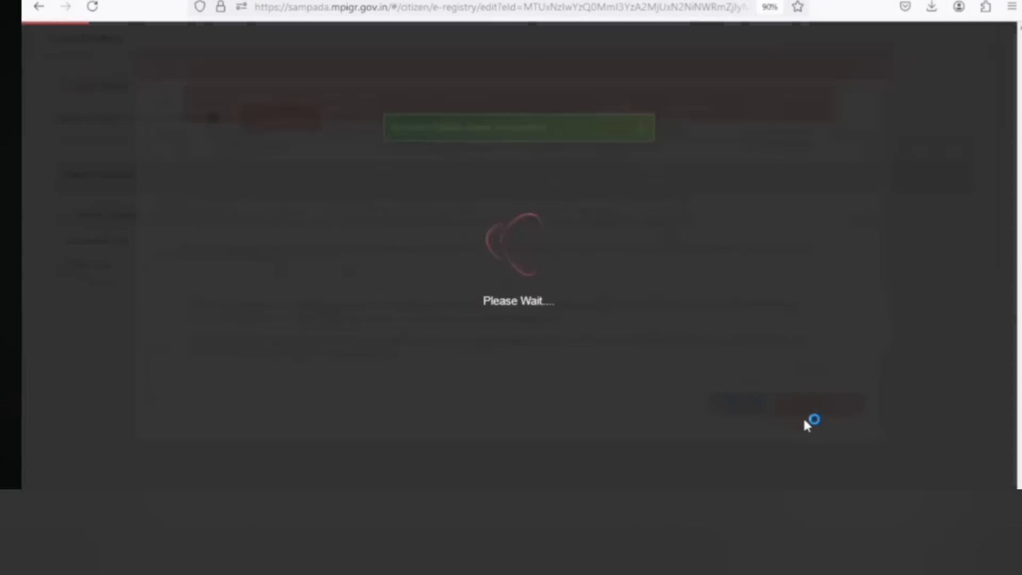
# Step: Add the remark 'gift letter' to the drafted gift deed and save it as a draft
pyautogui.scroll(-3, 573, 266)
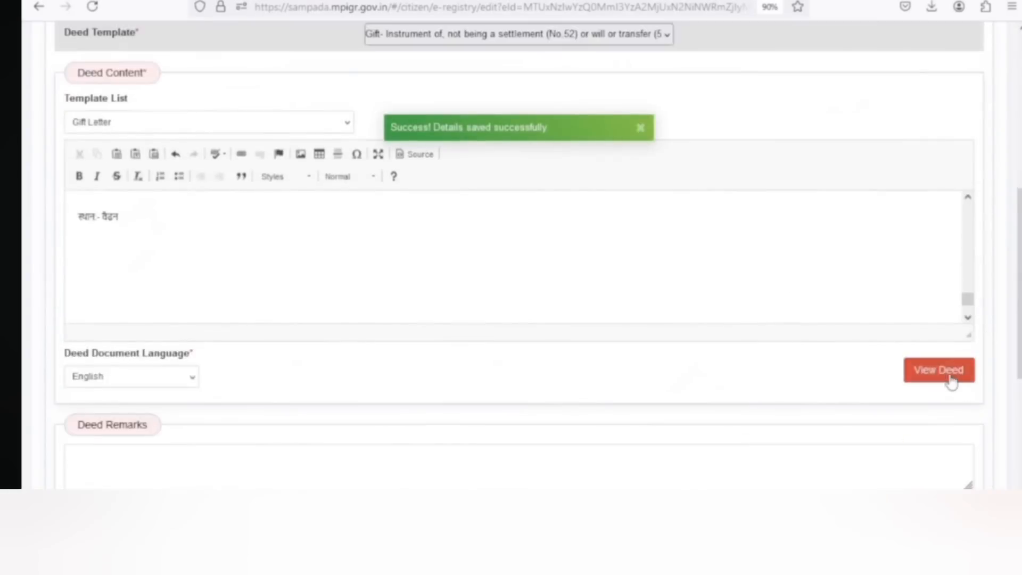
pyautogui.click(950, 375)
pyautogui.scroll(-10, 692, 290)
pyautogui.scroll(-10, 510, 298)
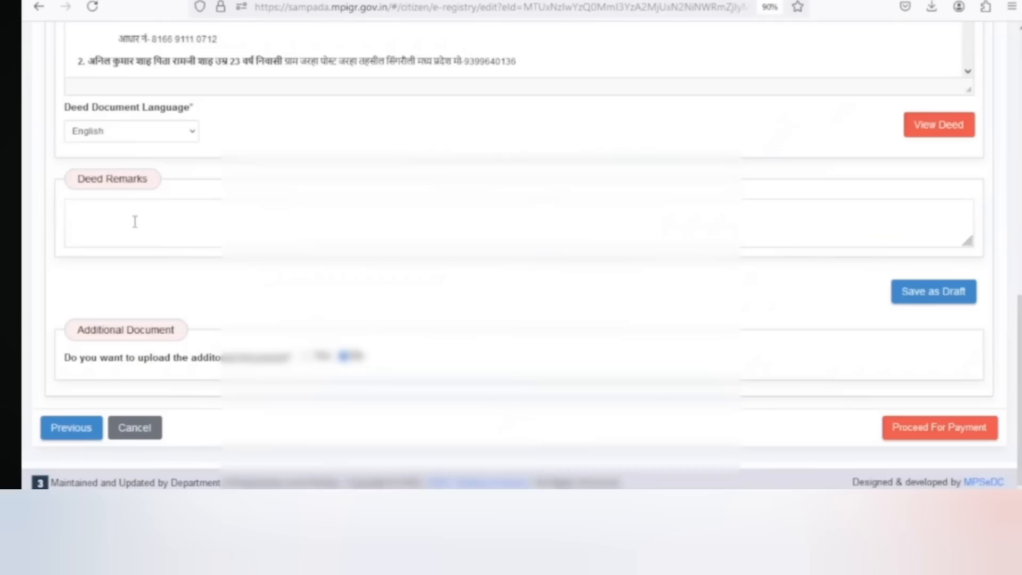
pyautogui.click(134, 222)
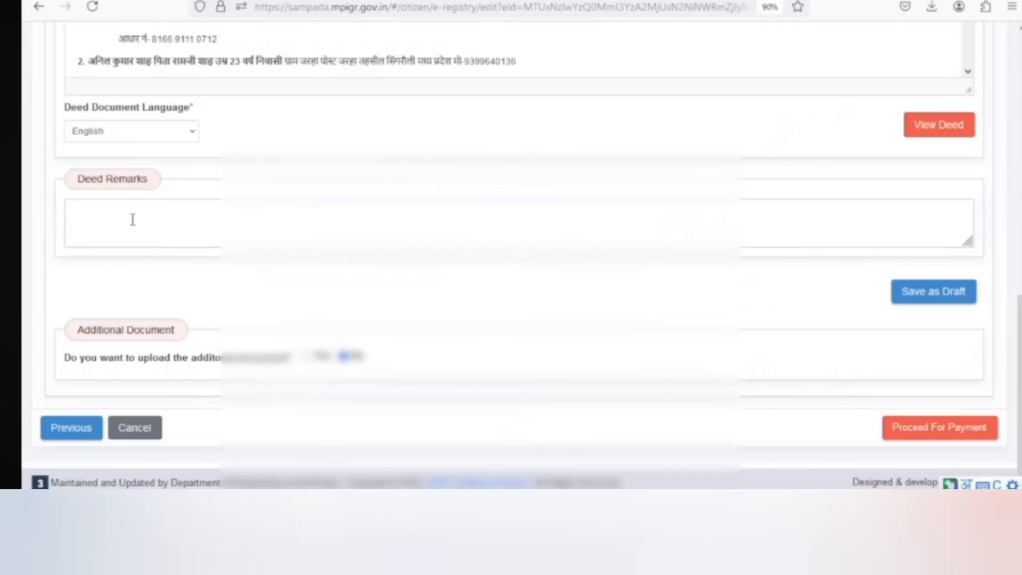
pyautogui.write('gift')
pyautogui.press('Escape')
pyautogui.write('letter')
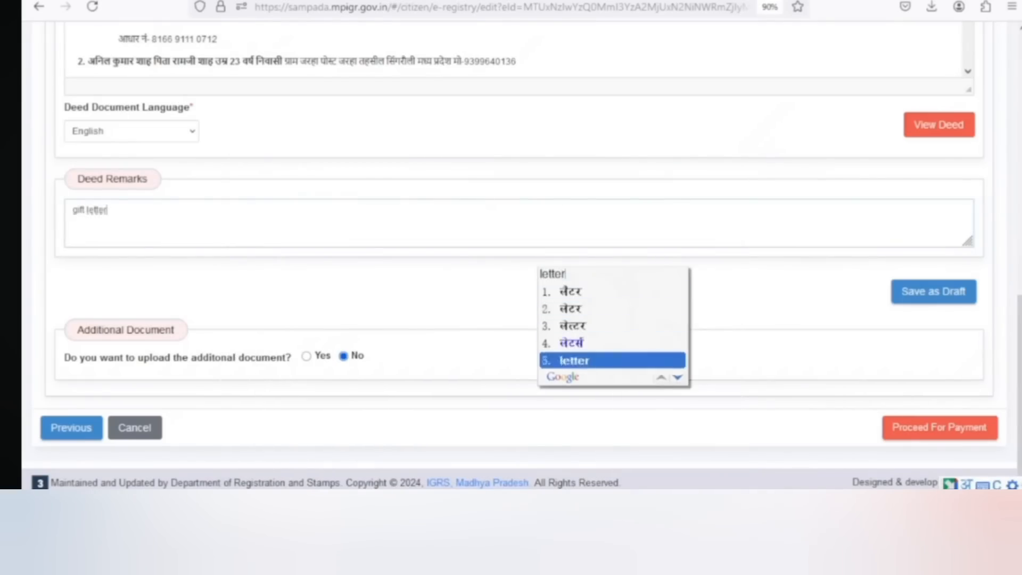
pyautogui.press('Escape')
pyautogui.click(938, 292)
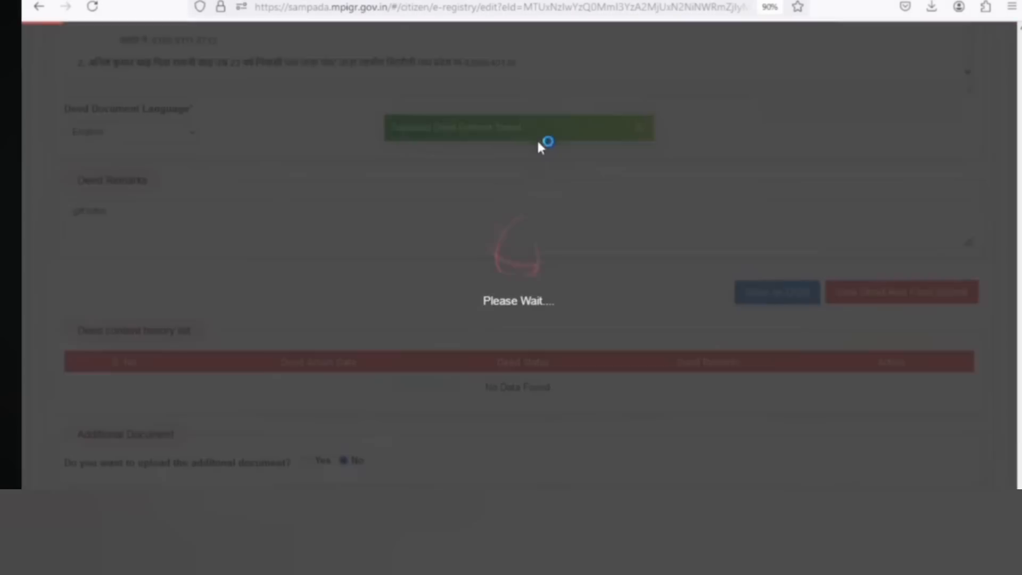
# Step: Review the deed and confirm its final submission
pyautogui.scroll(-3, 374, 301)
pyautogui.scroll(4, 149, 314)
pyautogui.scroll(-2, 149, 314)
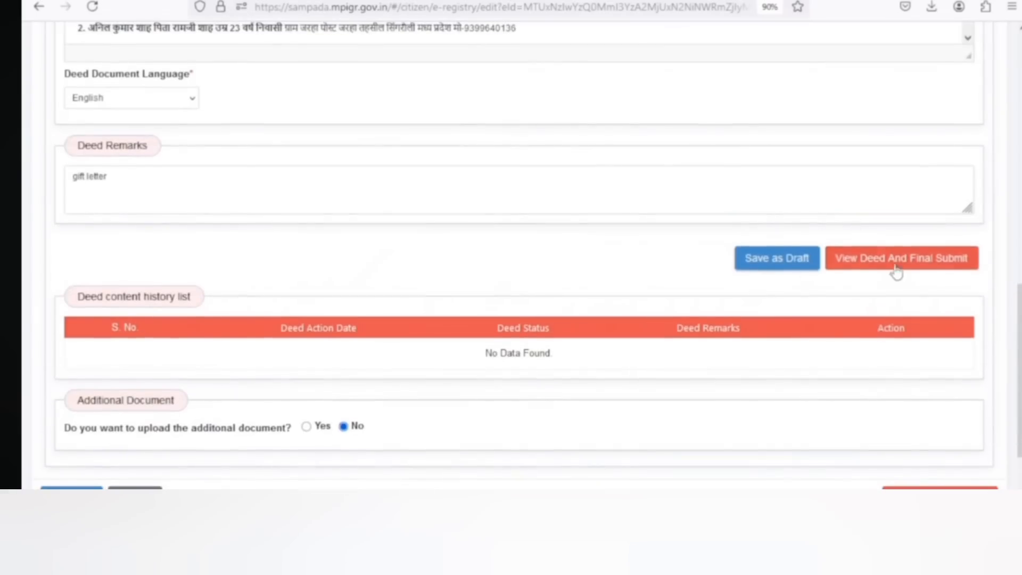
pyautogui.click(860, 258)
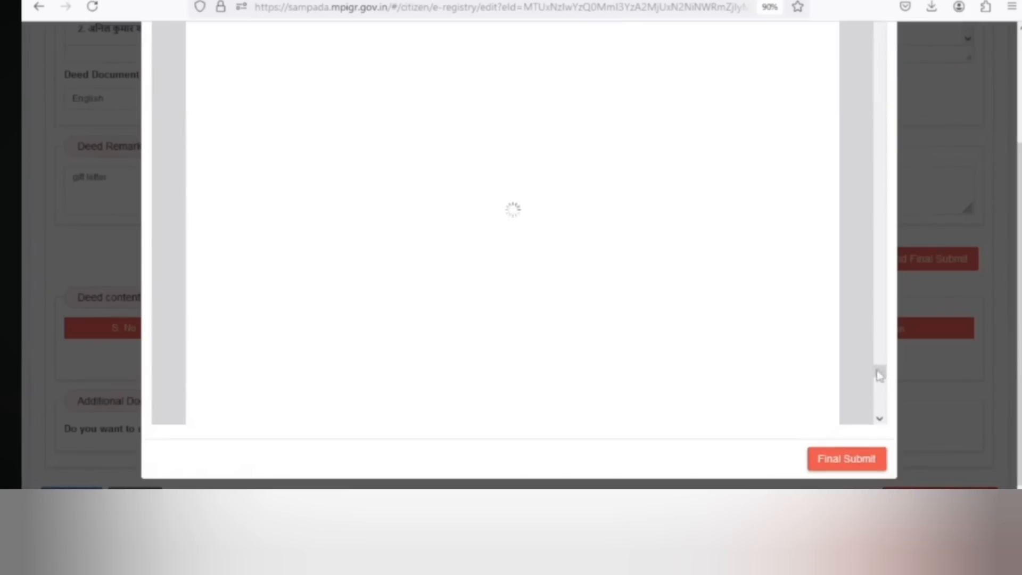
pyautogui.moveTo(878, 372); pyautogui.dragTo(879, 405)
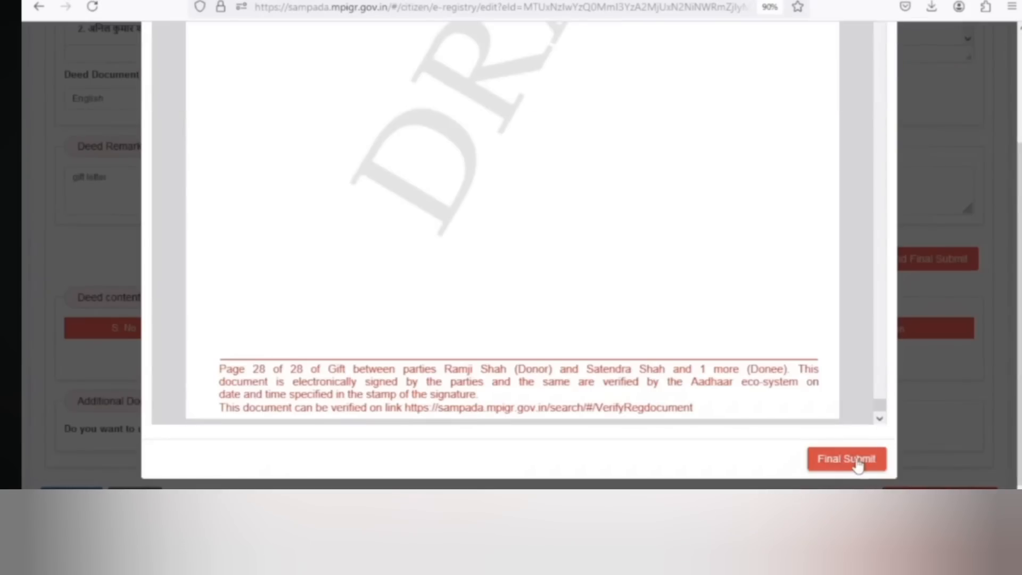
pyautogui.click(856, 463)
pyautogui.click(503, 327)
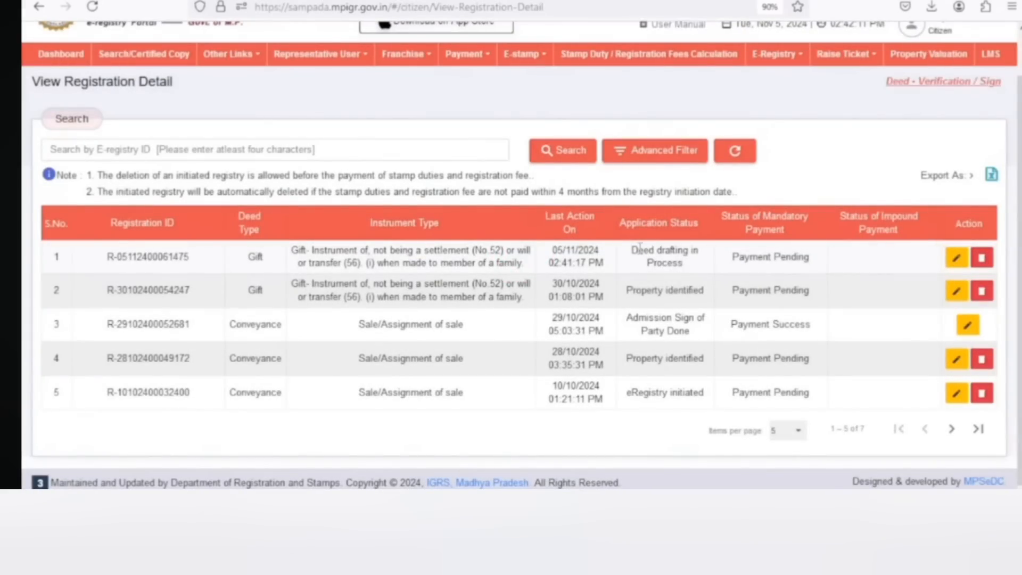
# Step: Reopen the latest gift registration from the first row of the list
pyautogui.click(955, 258)
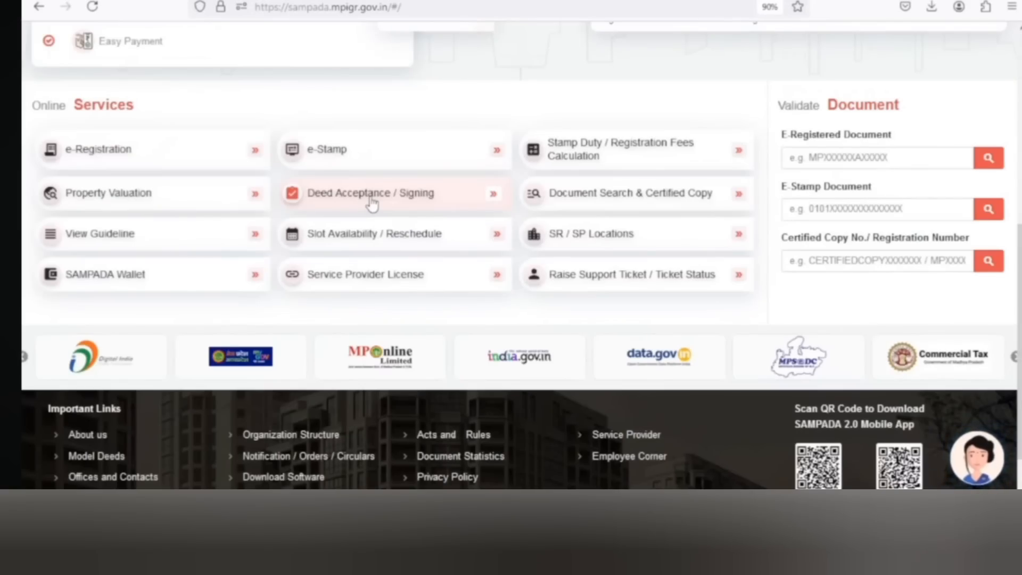
# Step: Log in to Deed Acceptance / Signing with the party's mobile number, captcha and OTP
pyautogui.click(371, 202)
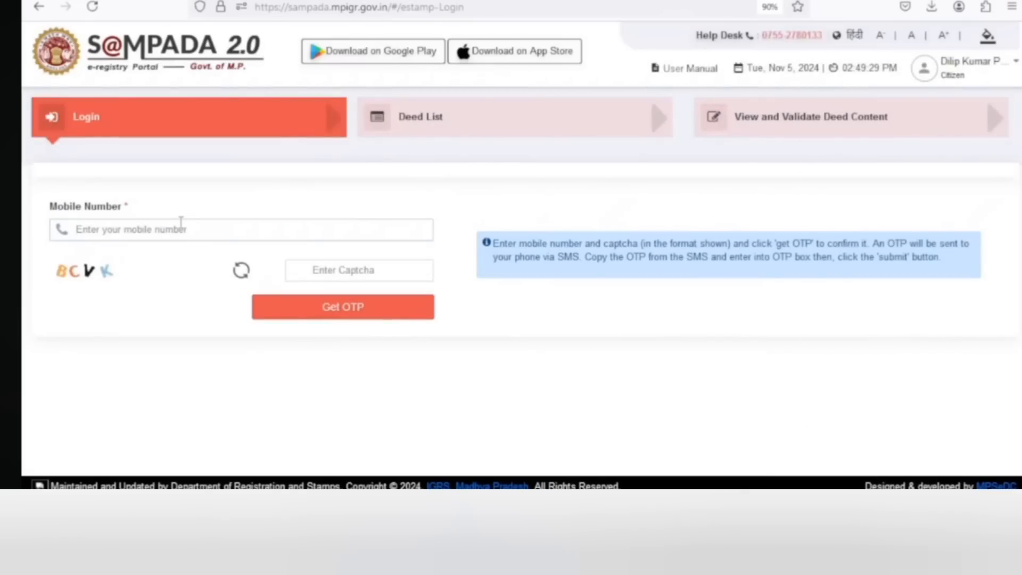
pyautogui.write('9893')
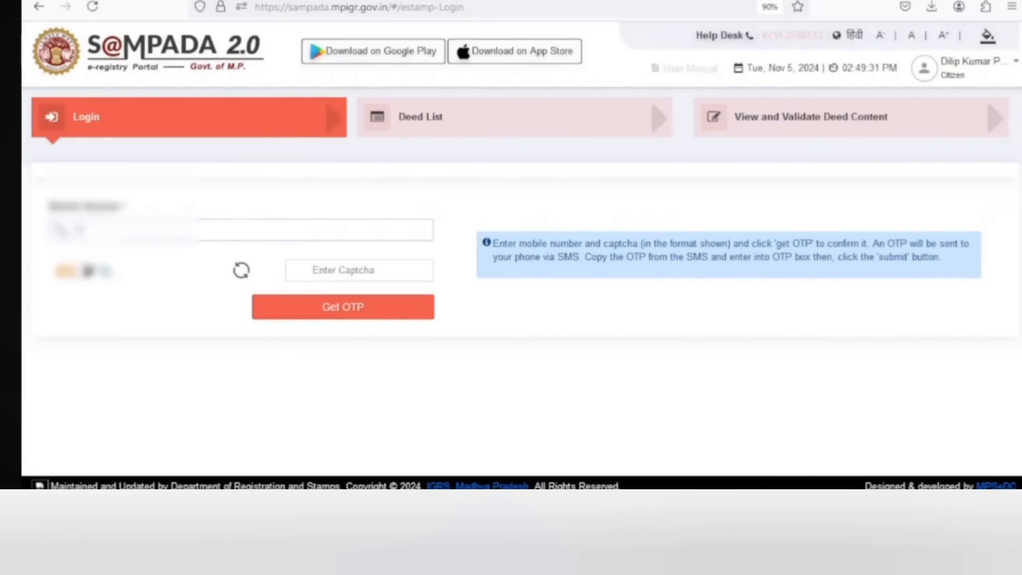
pyautogui.write('??')
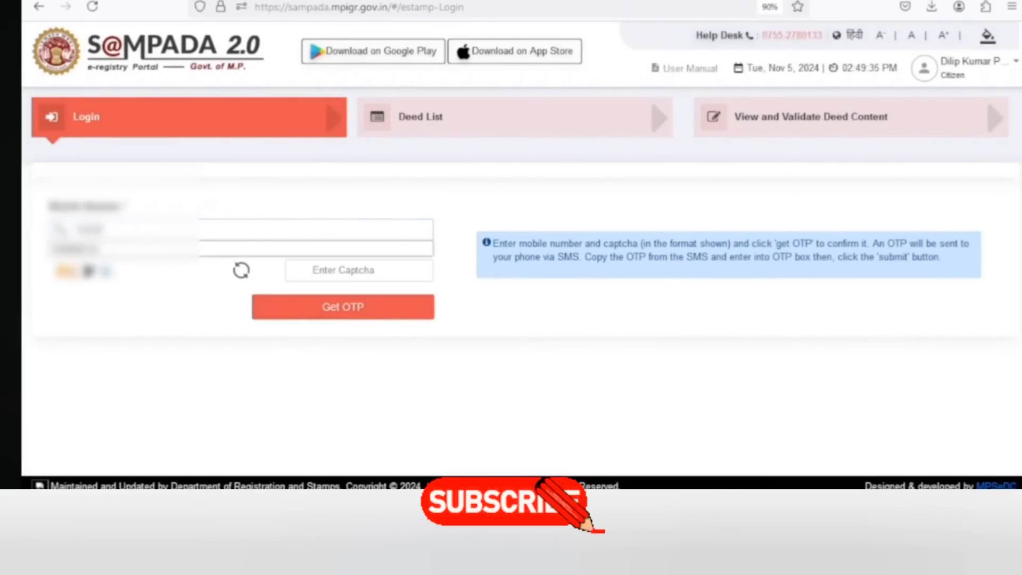
pyautogui.click(184, 247)
pyautogui.click(327, 271)
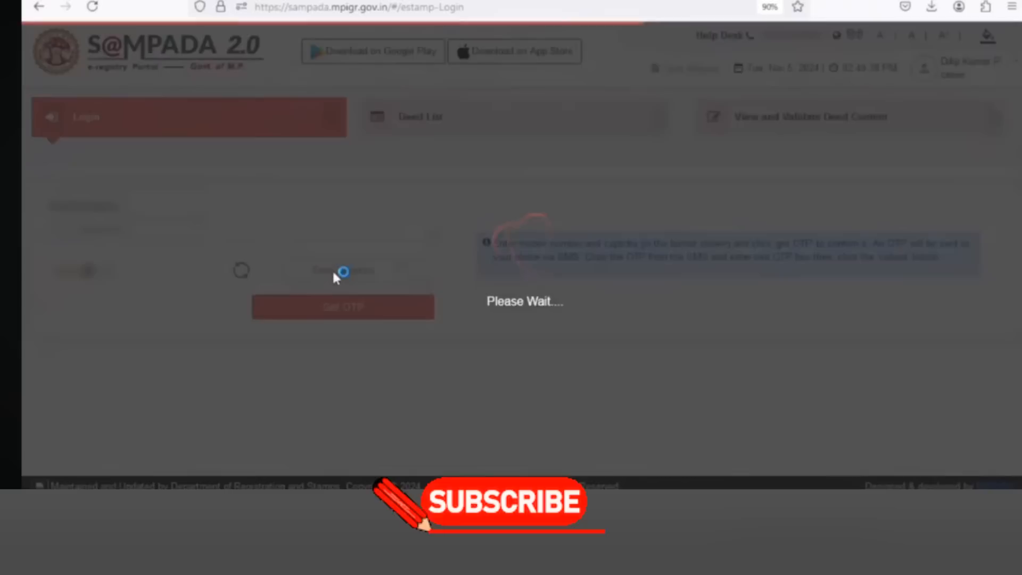
pyautogui.write('8')
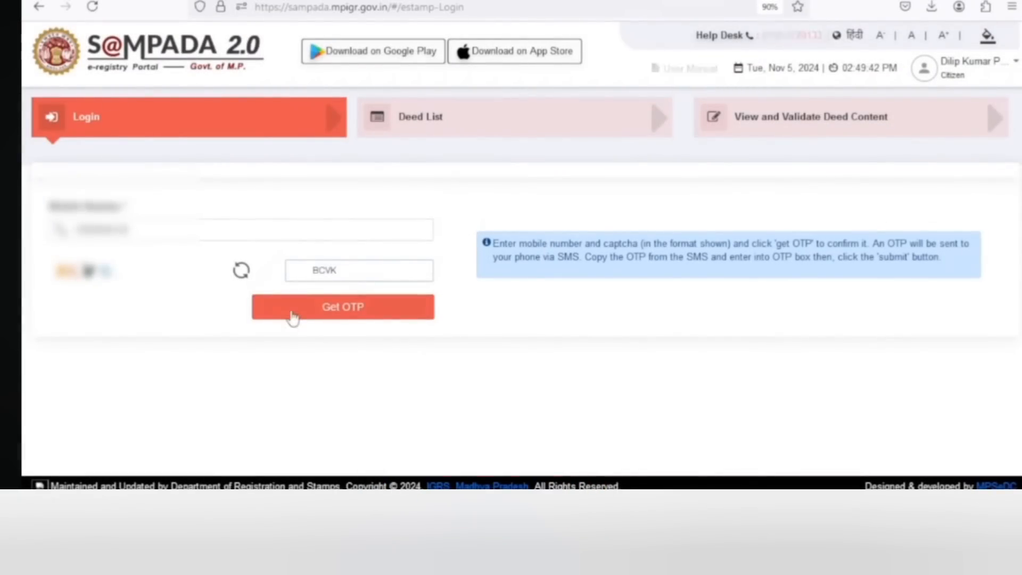
pyautogui.click(293, 318)
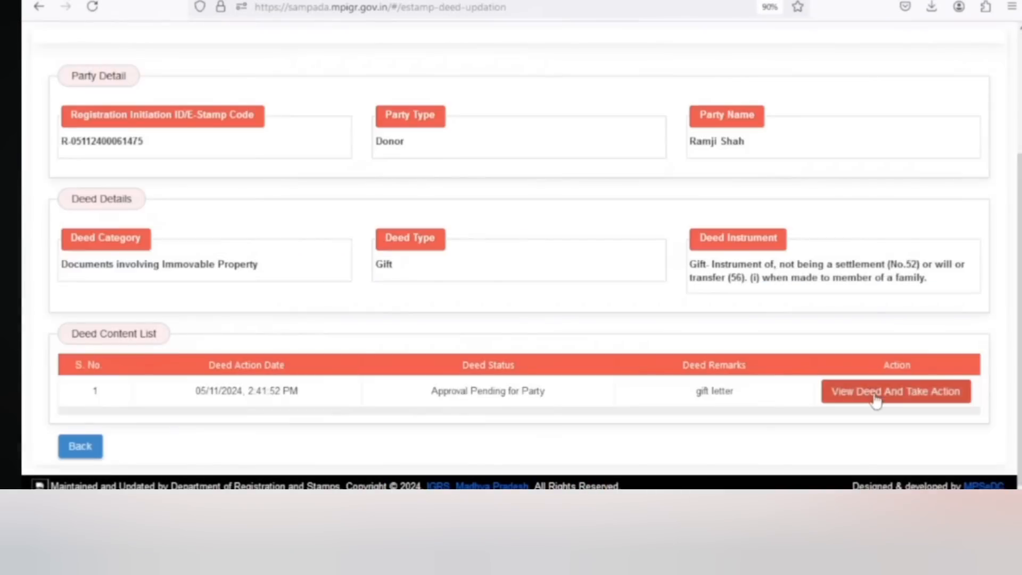
# Step: Accept the gift deed as the donor with remark ok
pyautogui.click(873, 398)
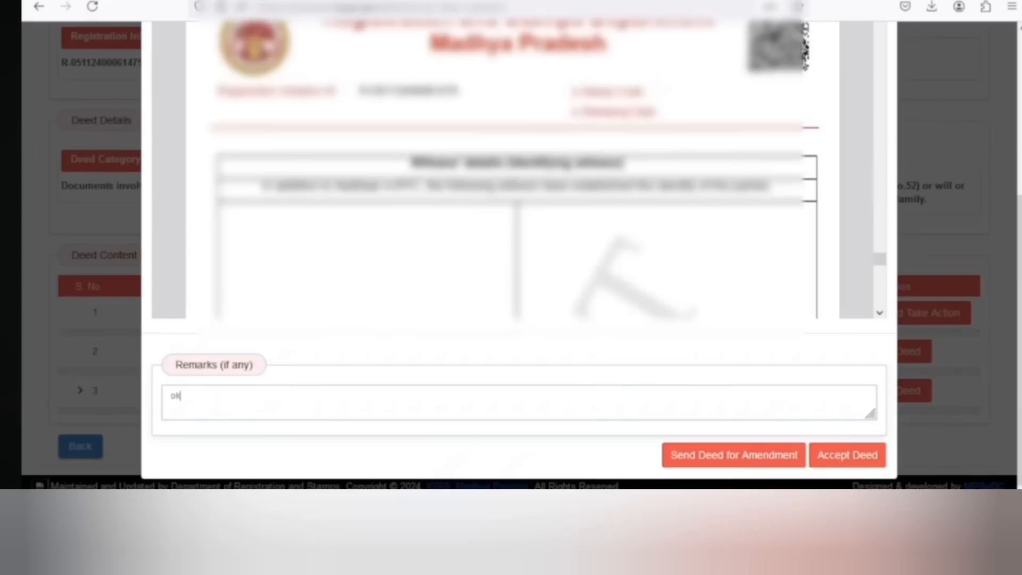
pyautogui.click(846, 456)
pyautogui.click(462, 330)
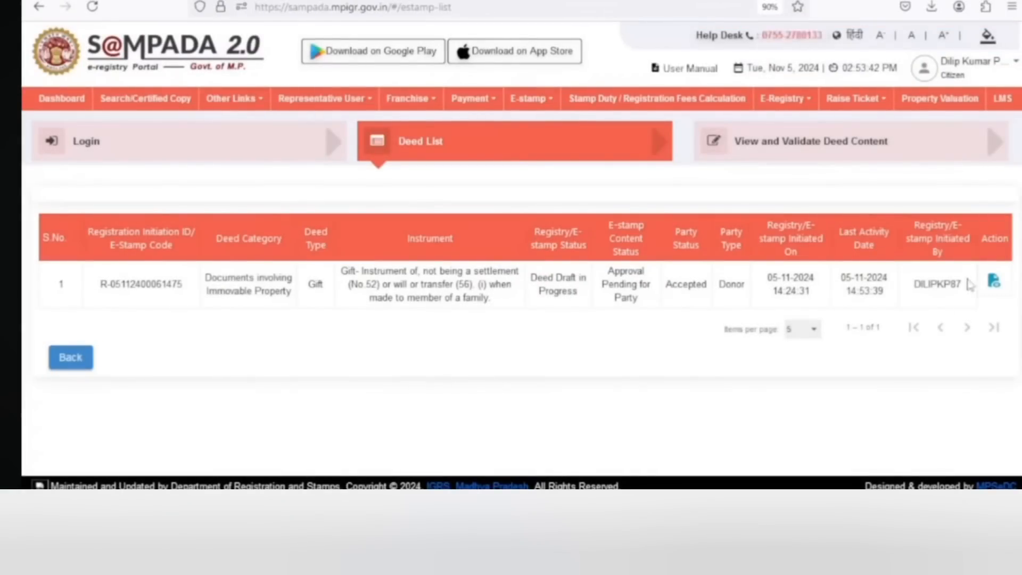
# Step: Check the latest deed entry's content details and return to the SAMPADA home page
pyautogui.click(993, 281)
pyautogui.scroll(-5, 958, 360)
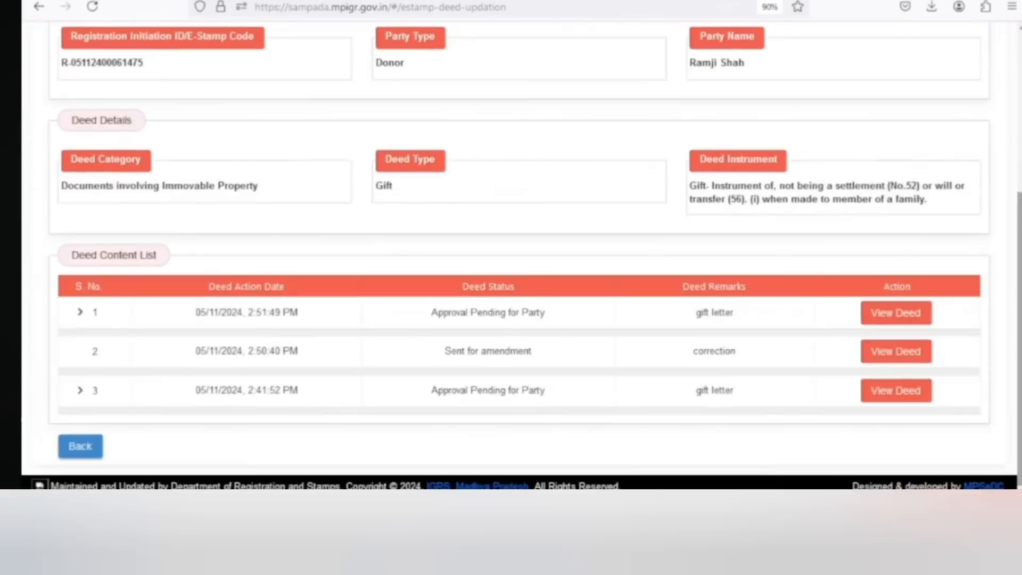
pyautogui.moveTo(429, 324); pyautogui.dragTo(560, 318)
pyautogui.click(80, 312)
pyautogui.moveTo(1018, 319); pyautogui.dragTo(1018, 171)
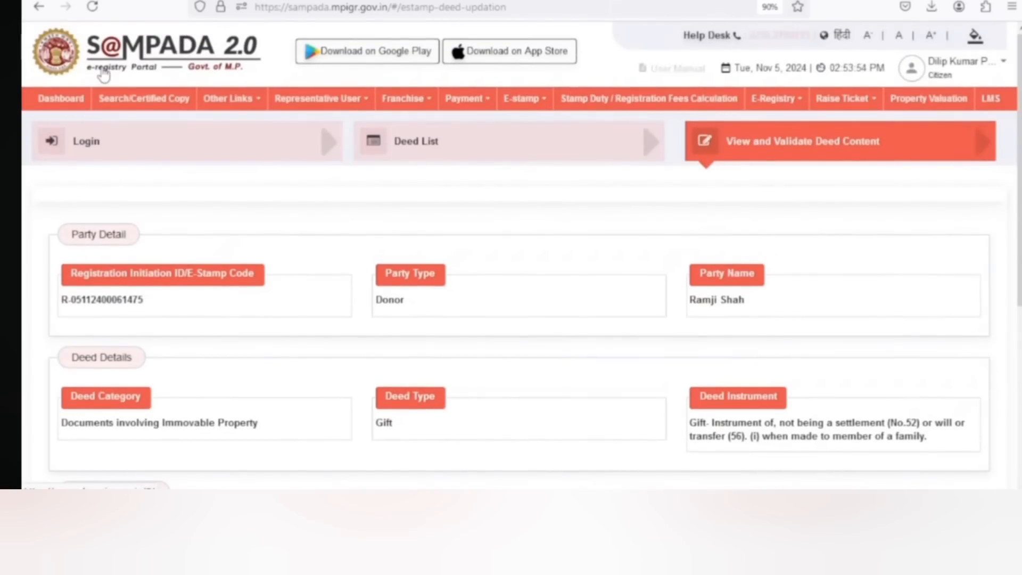
pyautogui.click(104, 75)
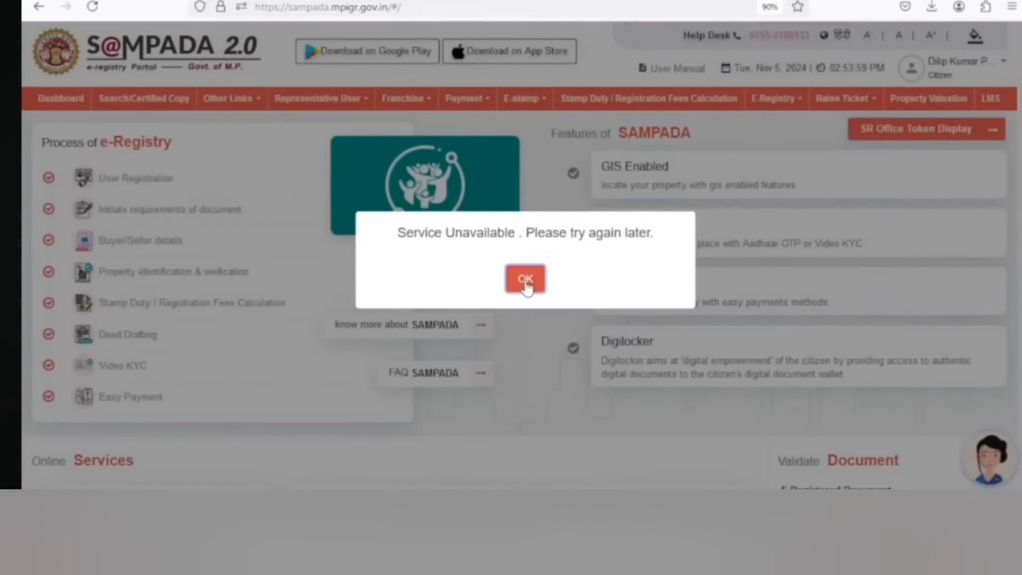
# Step: Dismiss the Service Unavailable alert and accept the gift deed as the donee with remark ok
pyautogui.click(525, 279)
pyautogui.scroll(-6, 479, 266)
pyautogui.click(373, 193)
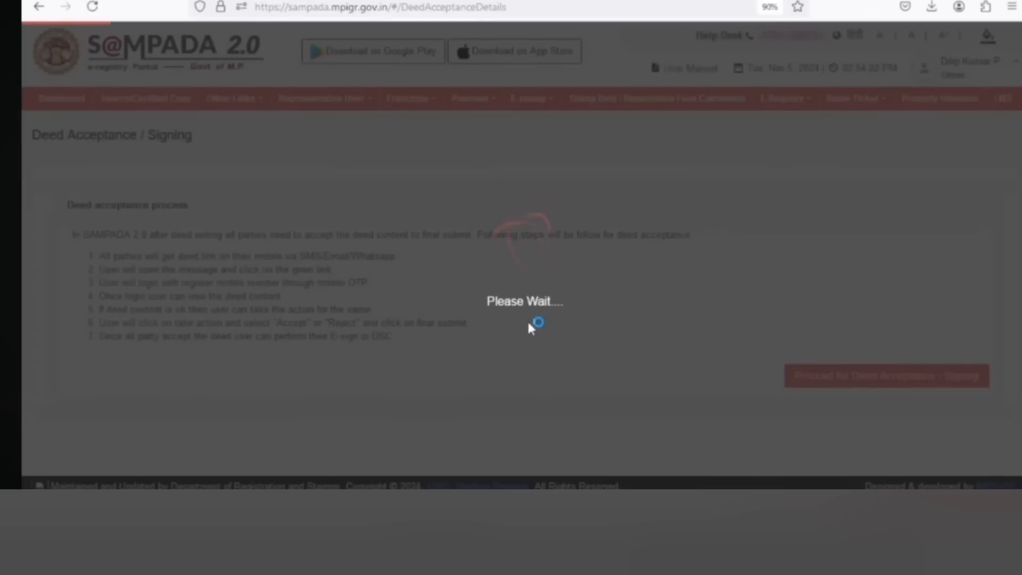
pyautogui.click(828, 379)
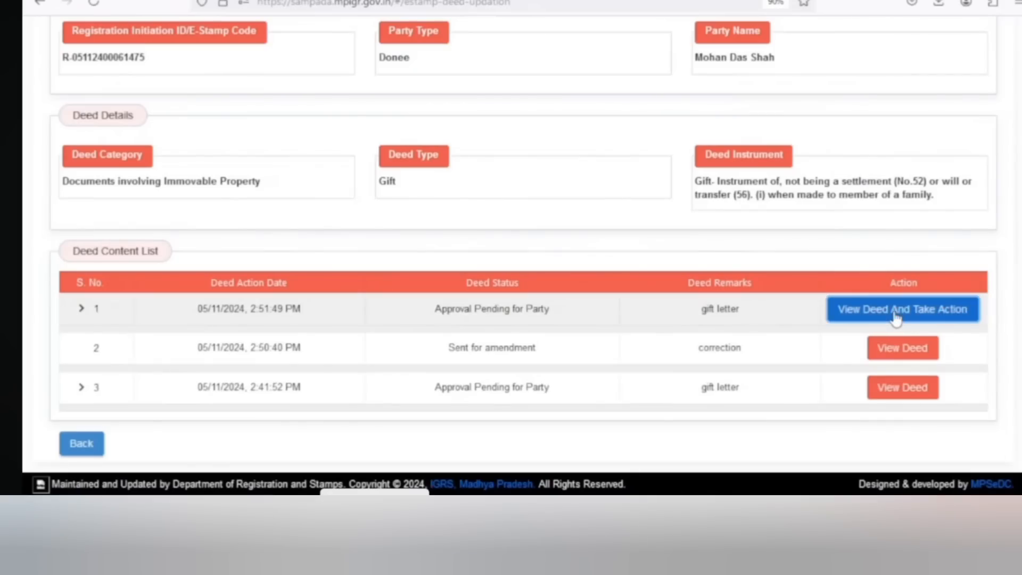
pyautogui.click(899, 307)
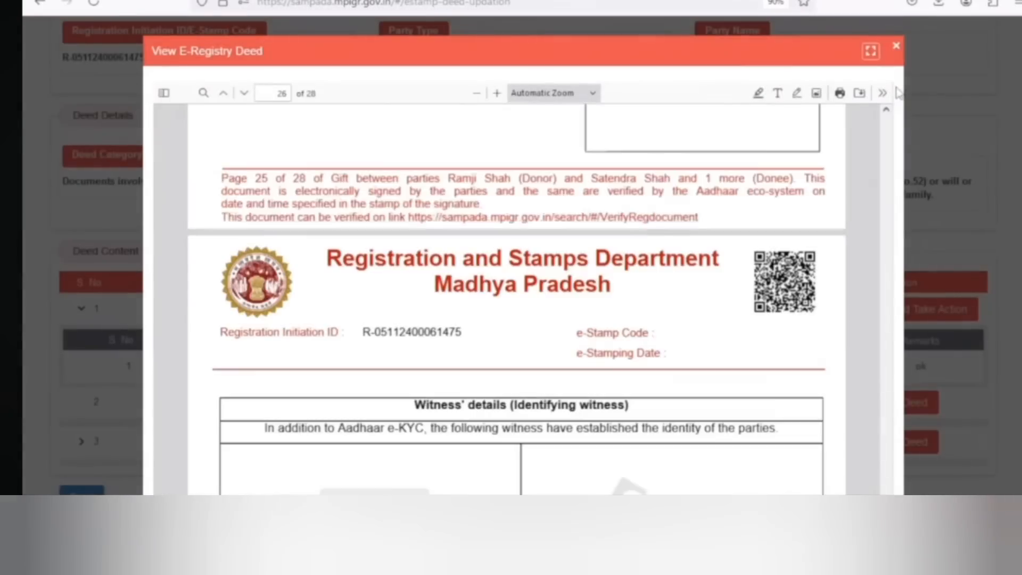
pyautogui.scroll(-5, 895, 91)
pyautogui.scroll(-15, 525, 159)
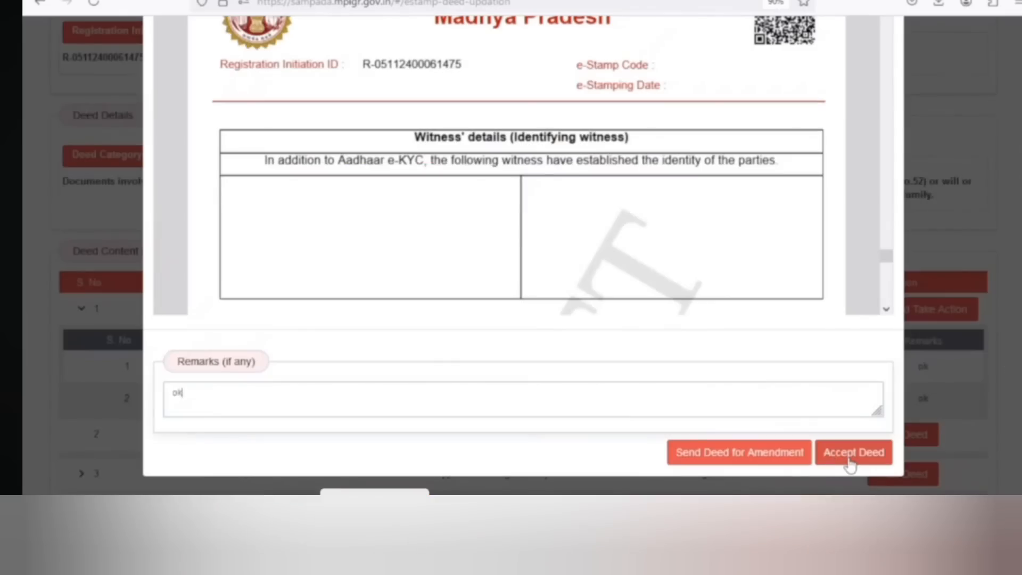
pyautogui.click(851, 454)
pyautogui.click(483, 332)
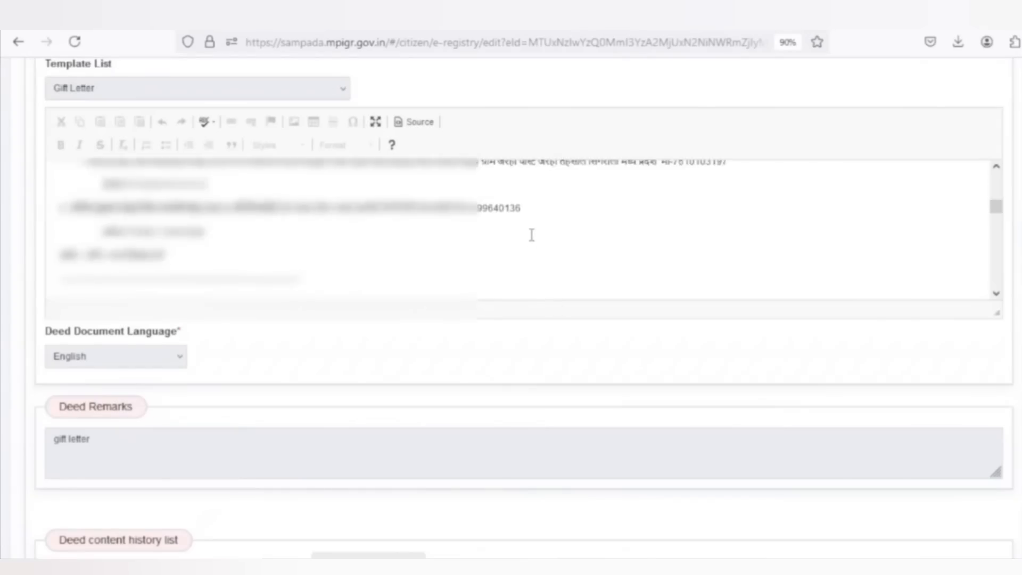
# Step: Choose Yes for an additional document and fill in the khasra description
pyautogui.scroll(-10, 532, 237)
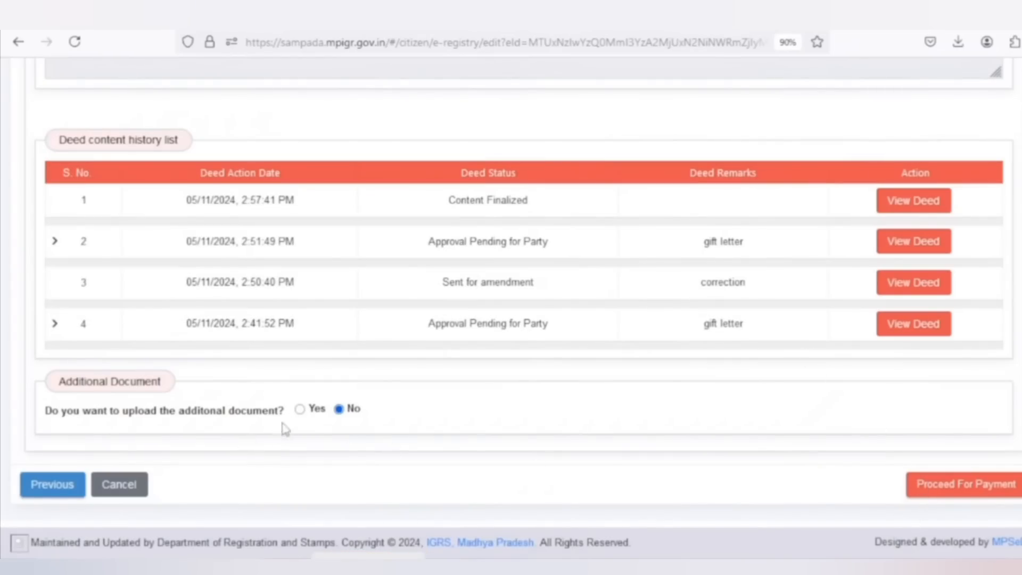
pyautogui.click(299, 409)
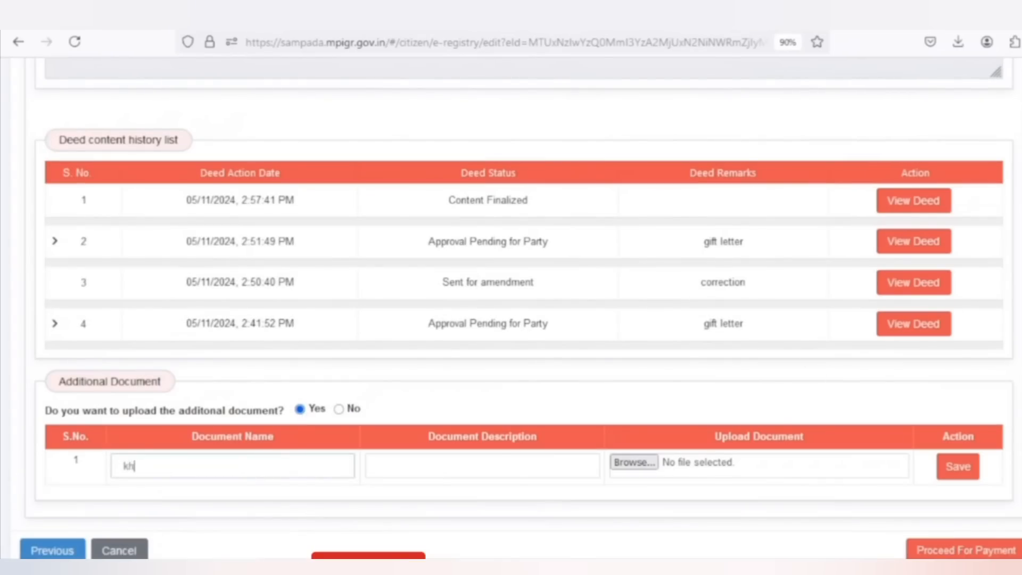
pyautogui.press('Tab')
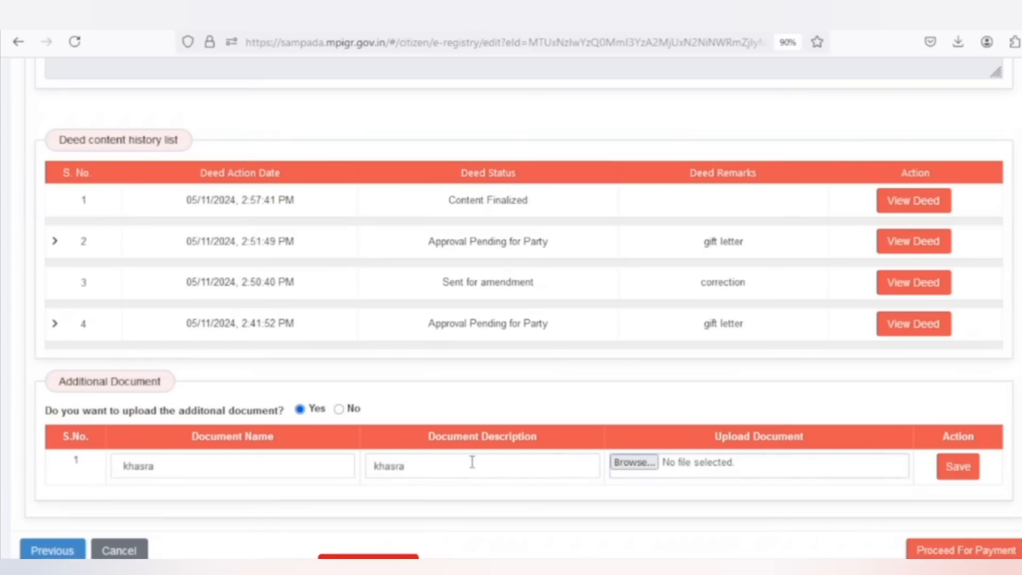
pyautogui.moveTo(471, 461); pyautogui.dragTo(305, 485)
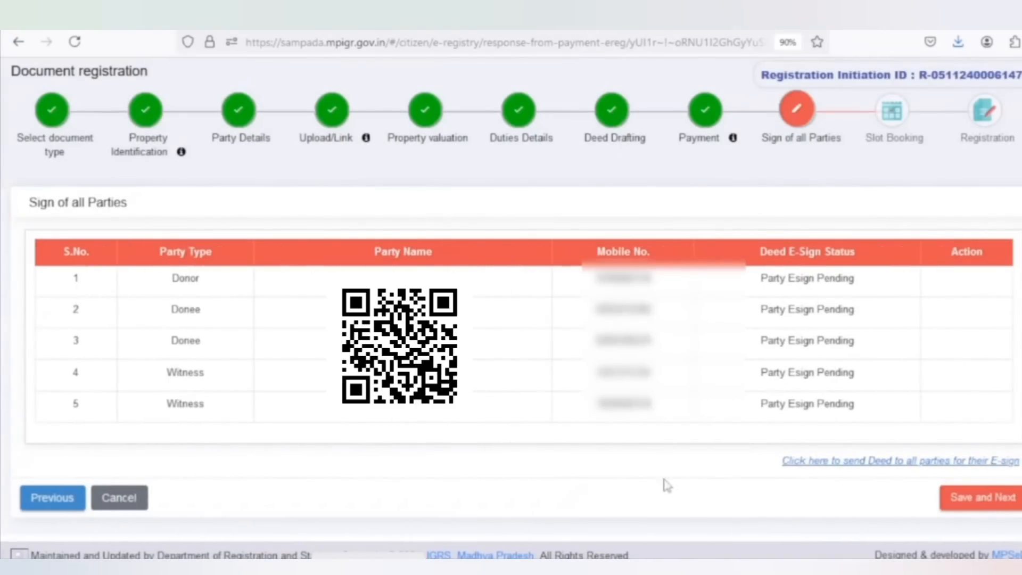
# Step: Send the deed to all five parties for e-signing and acknowledge the link-sent message
pyautogui.click(806, 462)
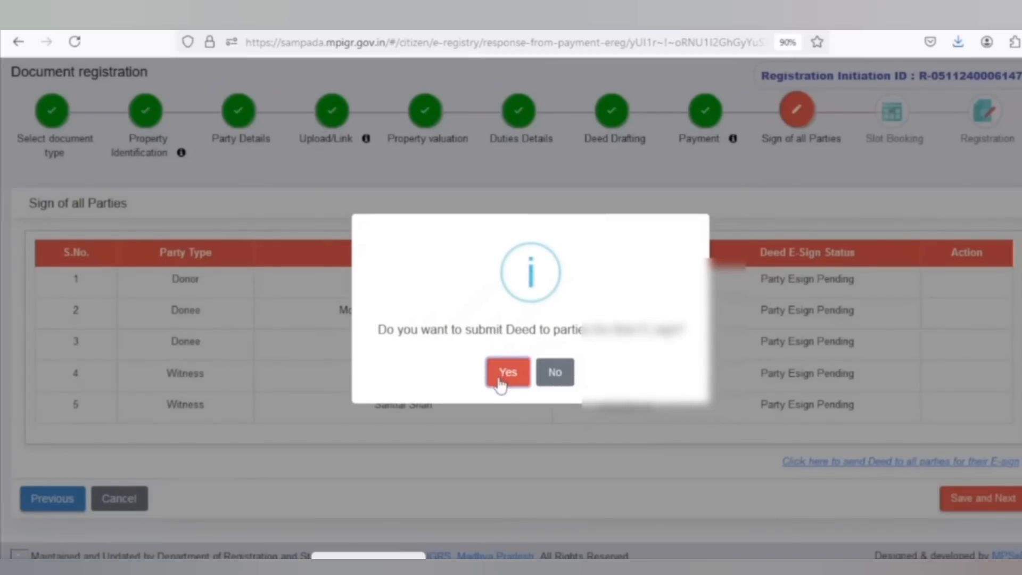
pyautogui.click(505, 372)
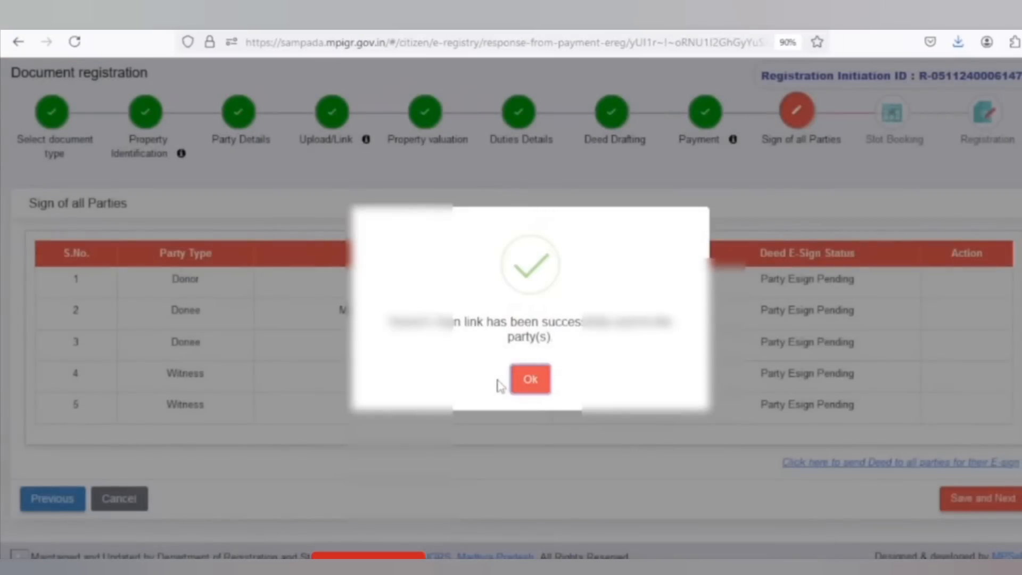
pyautogui.click(519, 387)
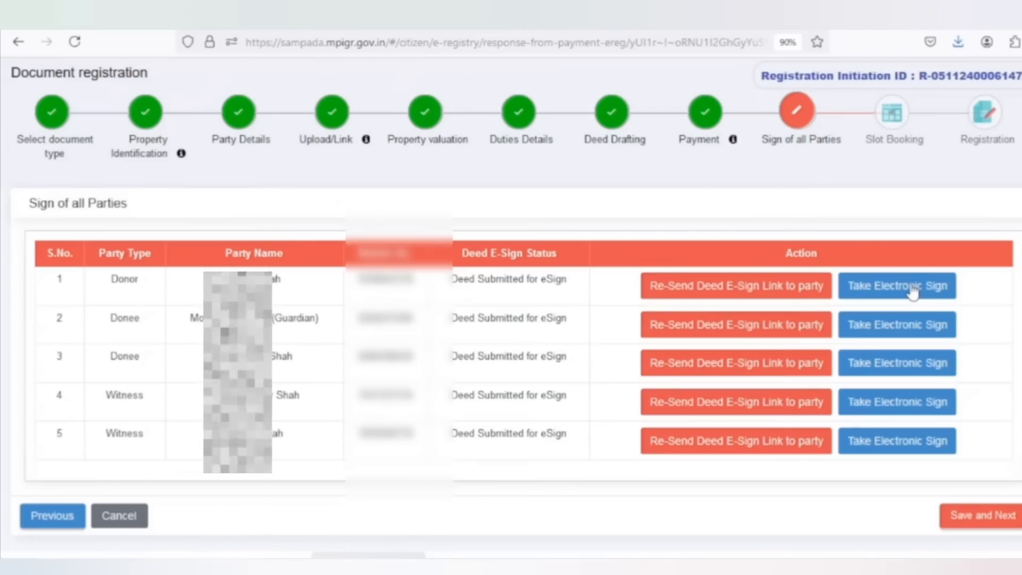
# Step: Start the donor's Aadhaar e-sign through C-DAC with remark OK and proceed for eSign
pyautogui.click(896, 327)
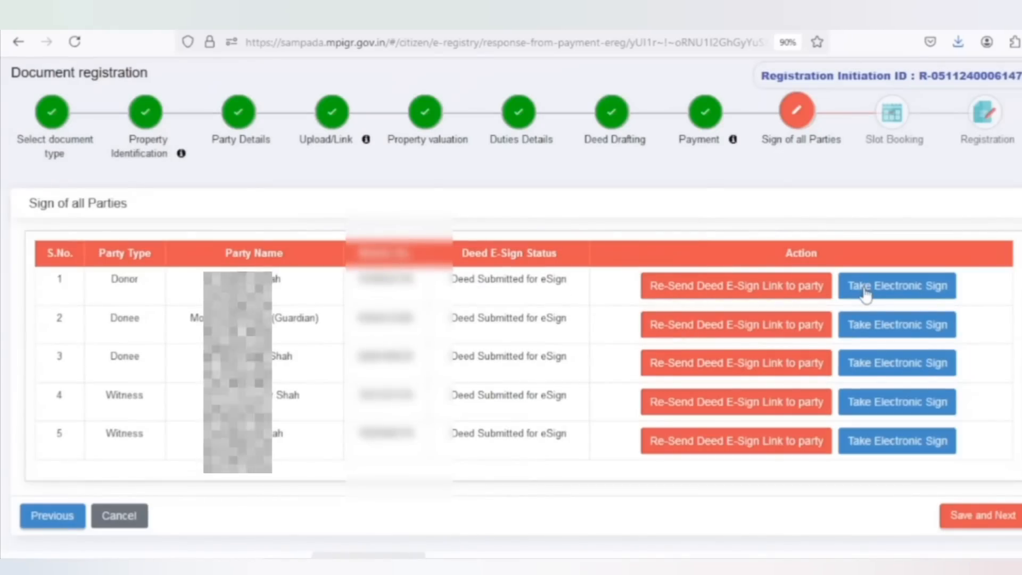
pyautogui.click(866, 290)
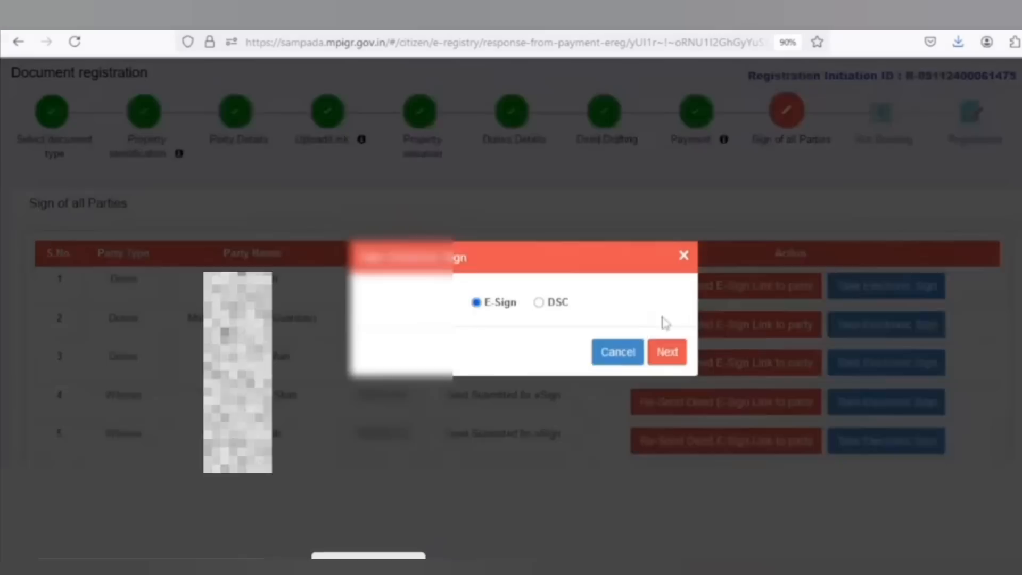
pyautogui.click(663, 352)
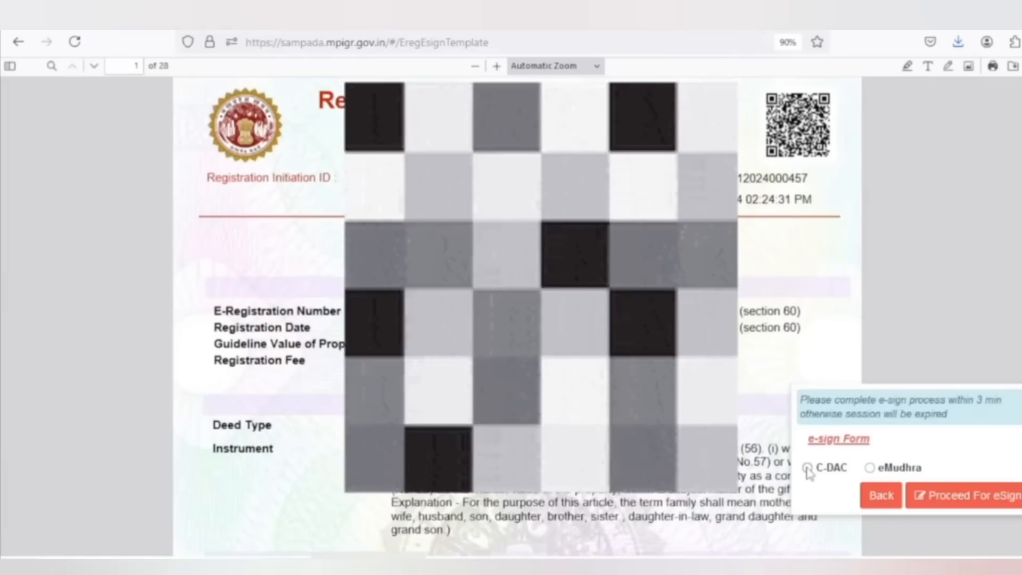
pyautogui.click(807, 468)
pyautogui.scroll(-4, 532, 319)
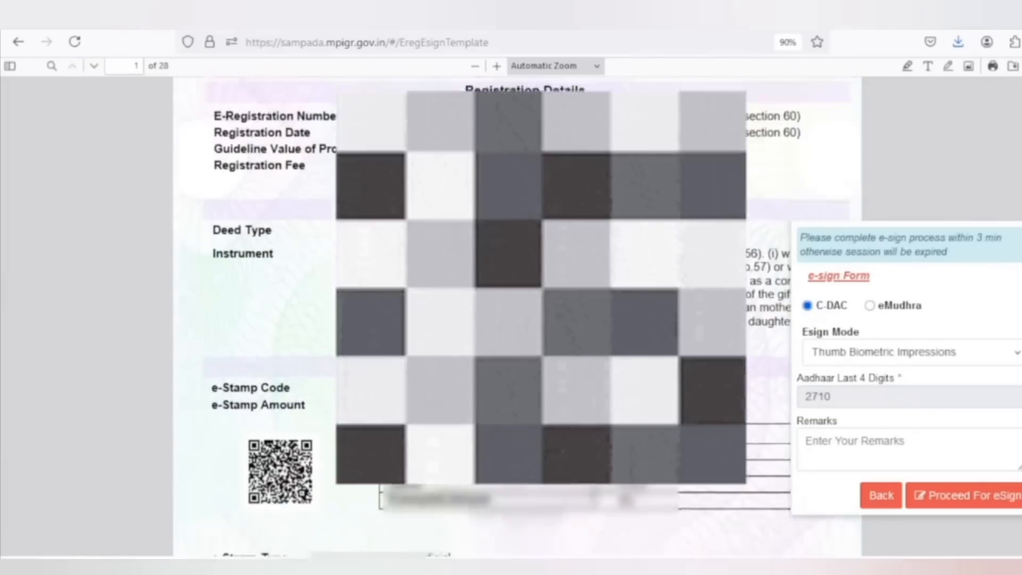
pyautogui.scroll(-2, 532, 319)
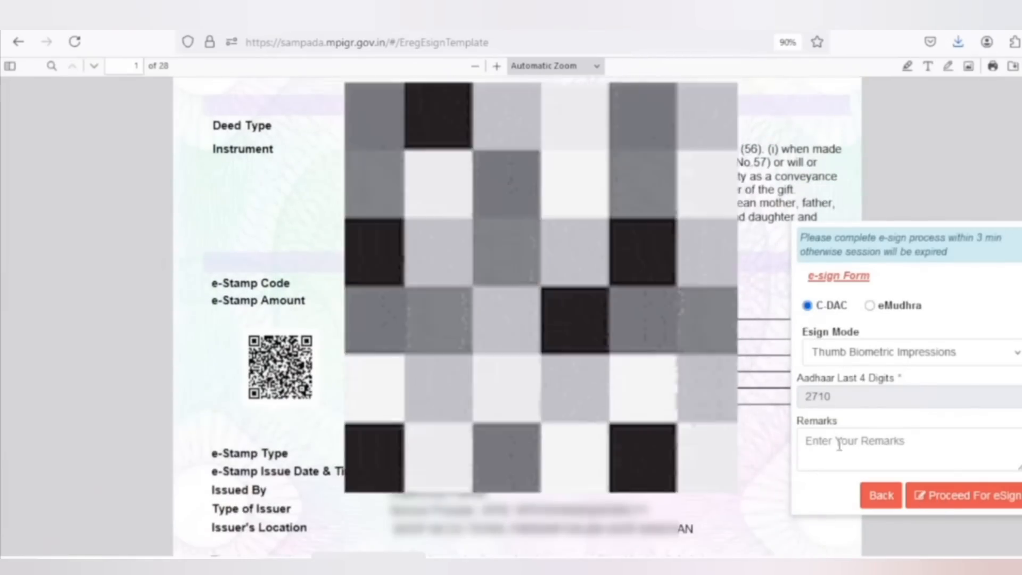
pyautogui.click(839, 444)
pyautogui.write('OK')
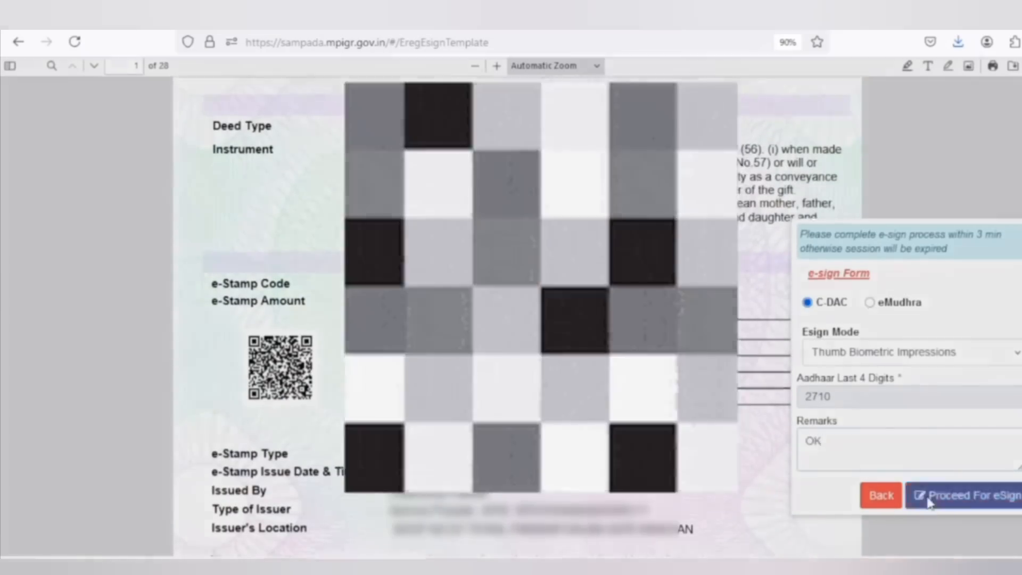
pyautogui.click(928, 496)
# Step: Give Aadhaar consent, detect the scanner, capture the donor's fingerprint and submit the signature
pyautogui.click(513, 377)
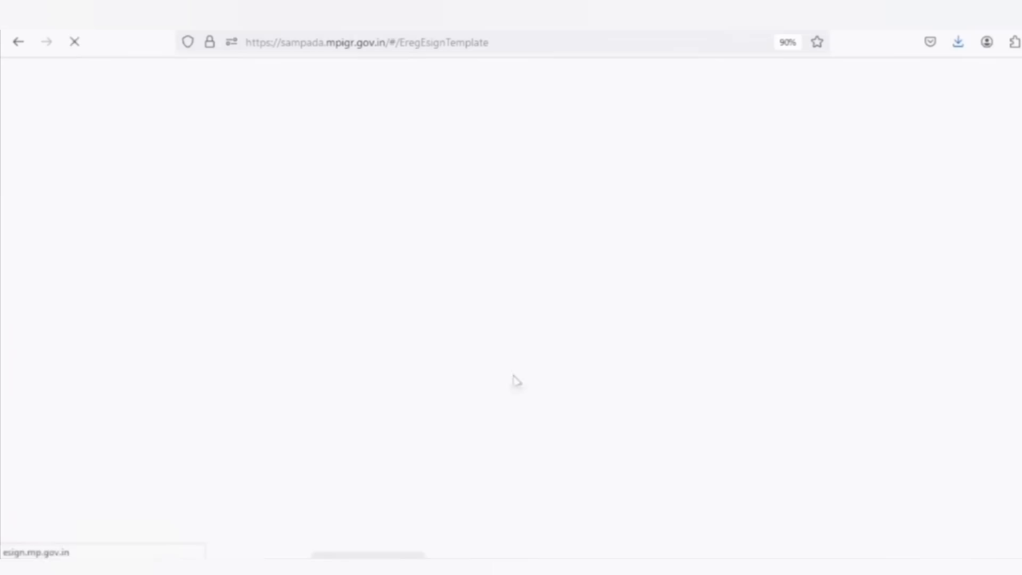
pyautogui.click(262, 357)
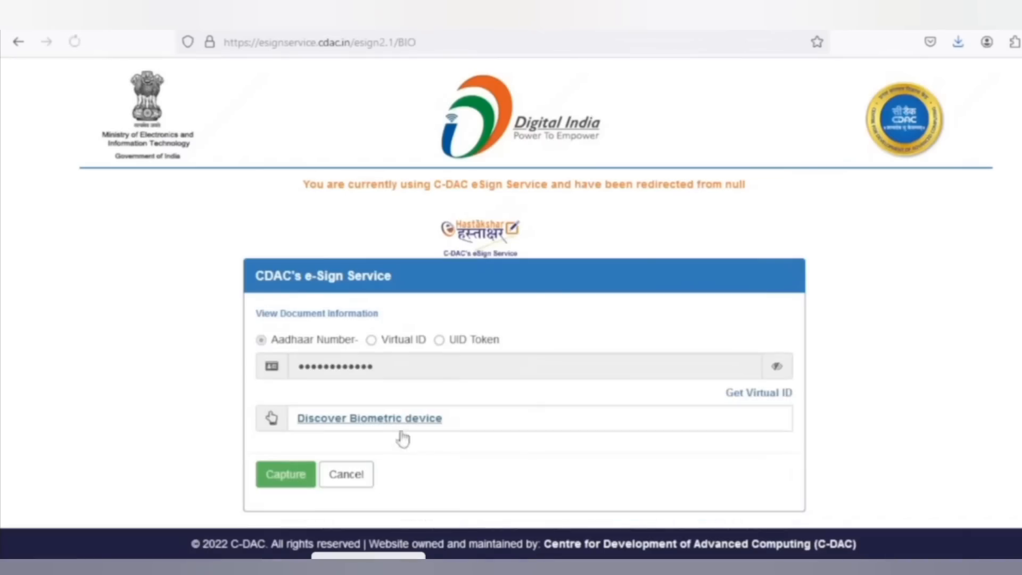
pyautogui.click(377, 419)
pyautogui.click(287, 474)
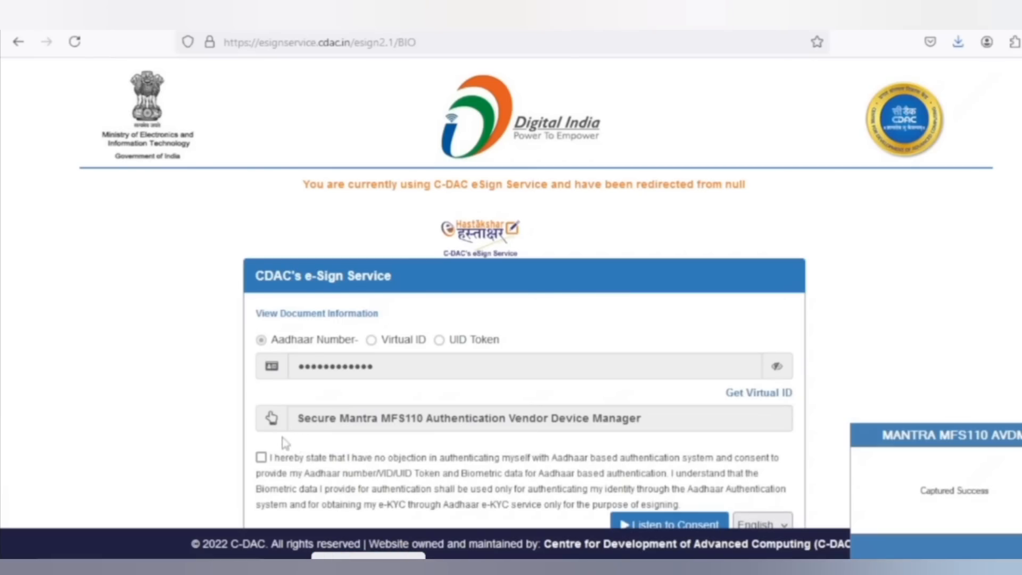
pyautogui.click(261, 457)
pyautogui.scroll(-3, 330, 452)
pyautogui.click(279, 430)
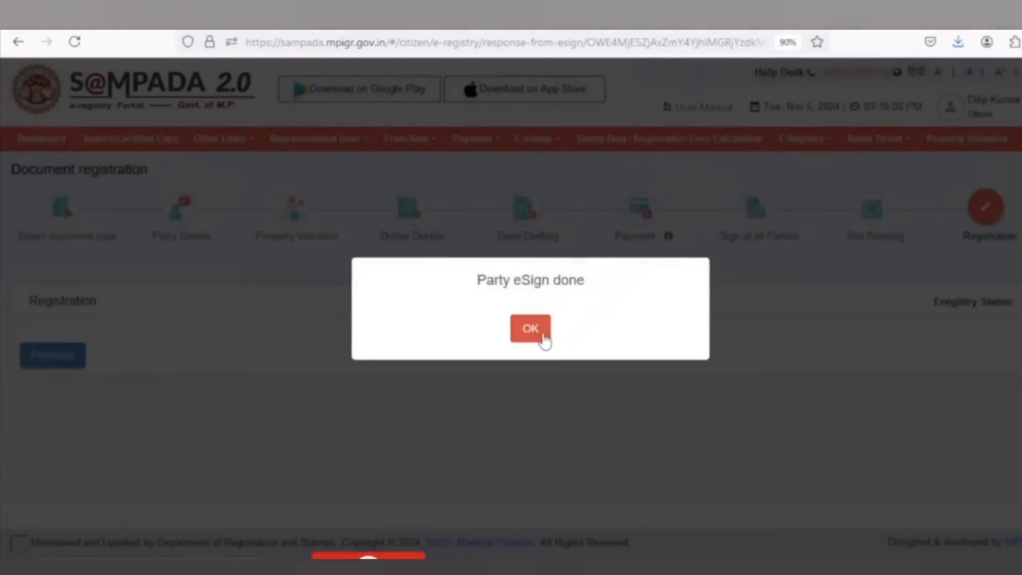
# Step: Dismiss the signing-complete message and begin the next party's Aadhaar e-sign
pyautogui.click(541, 335)
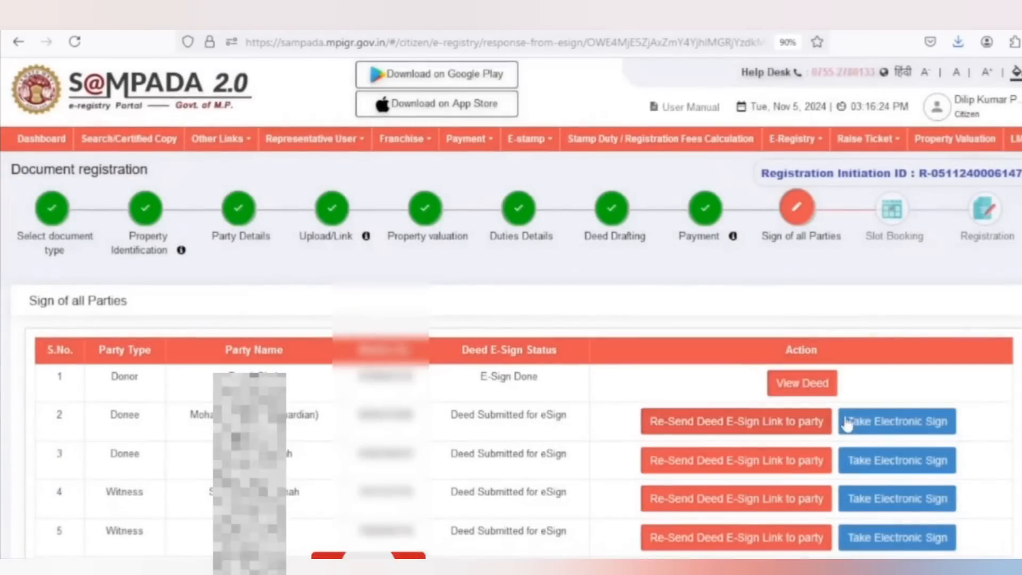
pyautogui.click(850, 424)
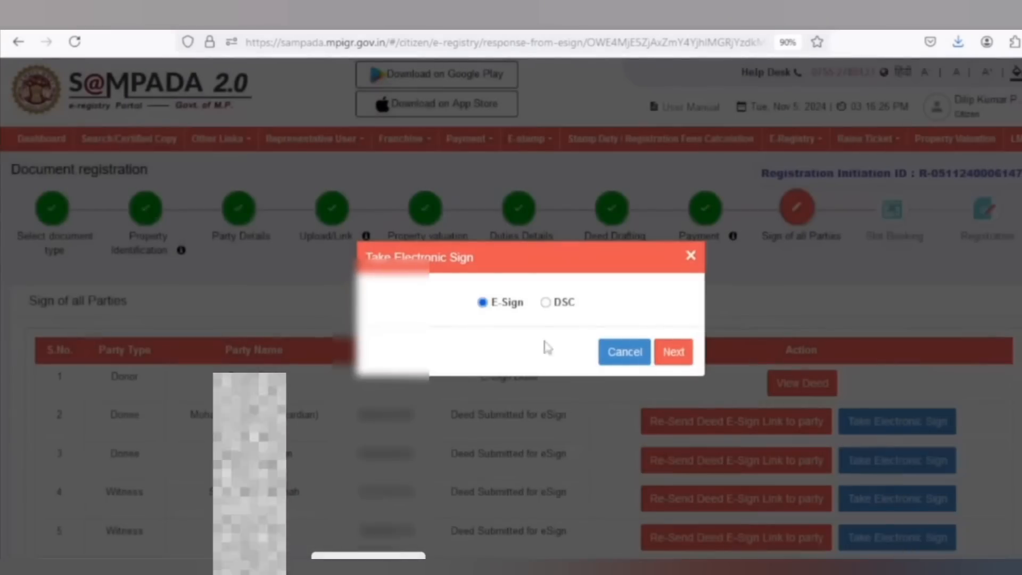
pyautogui.click(672, 354)
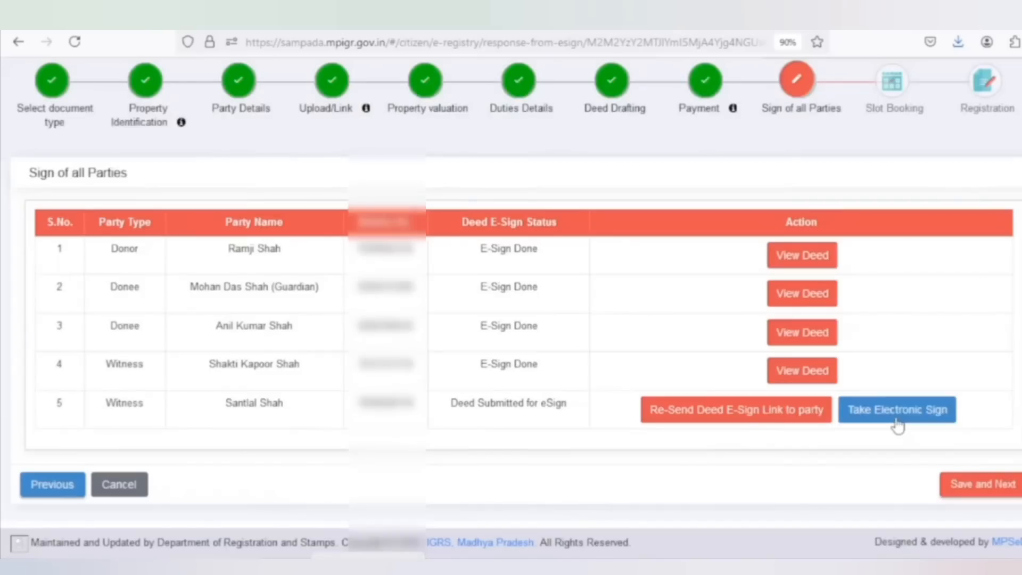
# Step: Submit the last witness's Aadhaar e-sign request with remark OK and confirm it
pyautogui.click(896, 423)
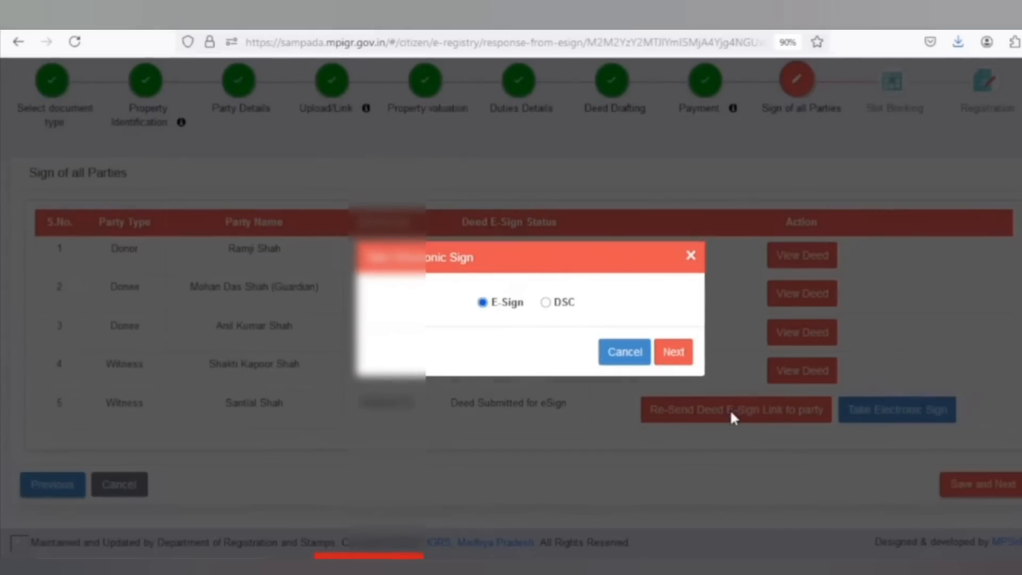
pyautogui.click(663, 352)
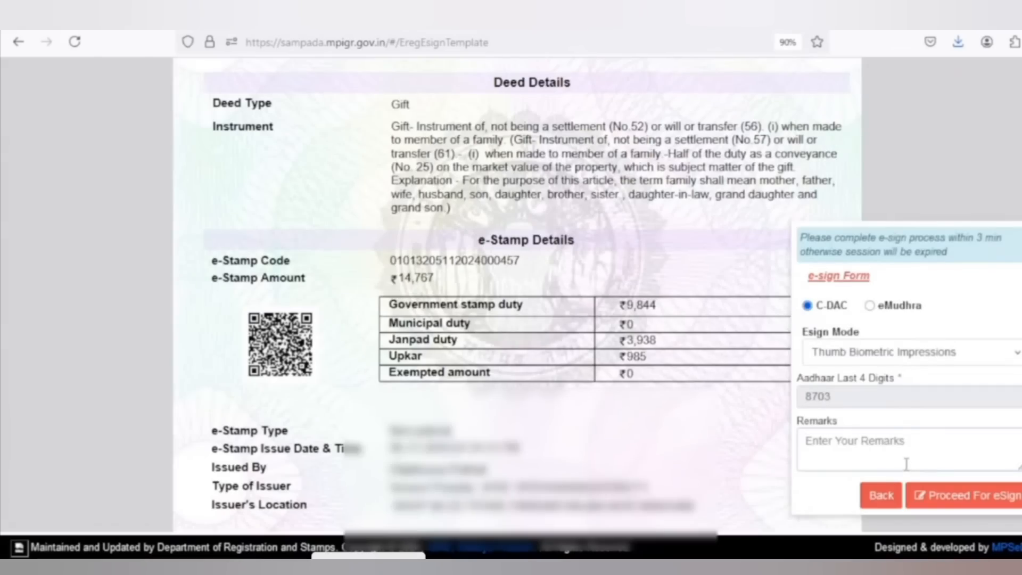
pyautogui.click(906, 464)
pyautogui.write('OK')
pyautogui.click(913, 495)
pyautogui.click(510, 373)
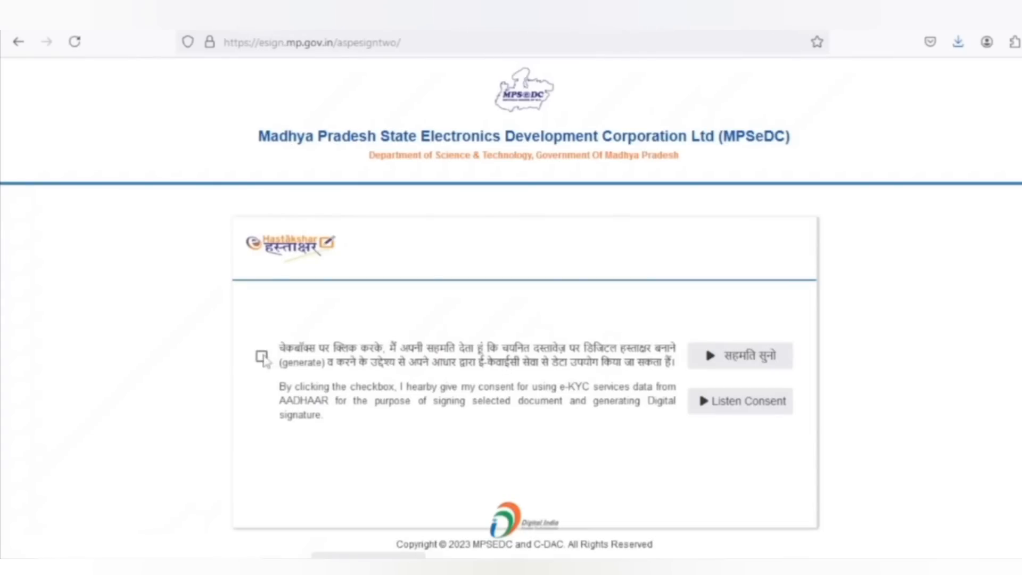
# Step: Capture and submit the last witness's fingerprint with consent, then dismiss 'Party eSign done'
pyautogui.click(262, 357)
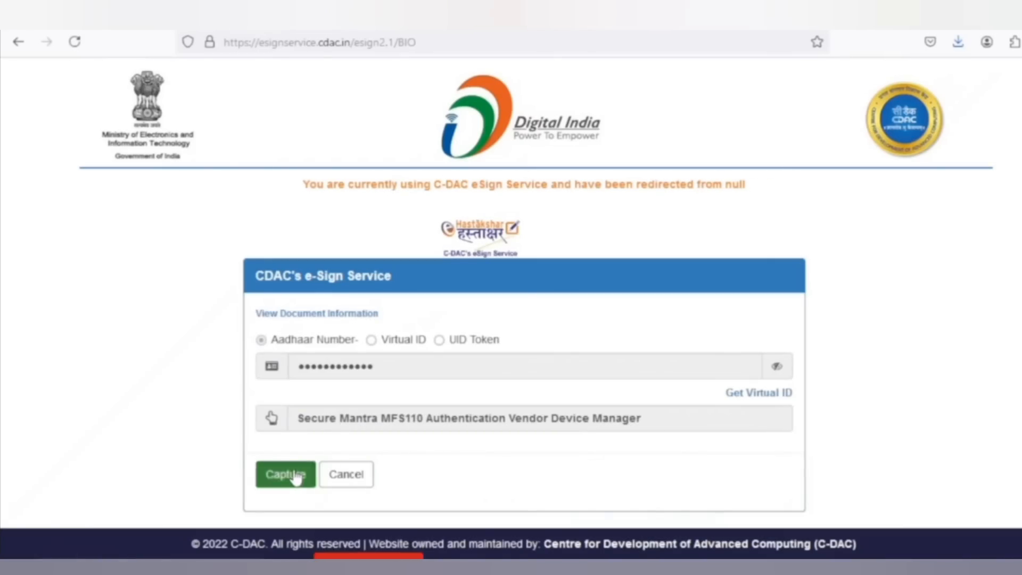
pyautogui.click(295, 477)
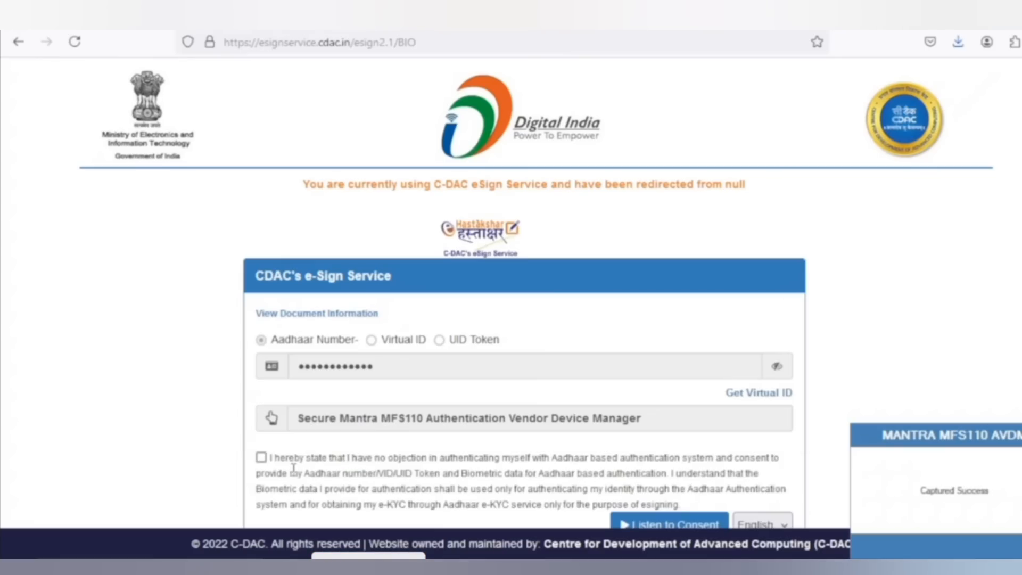
pyautogui.click(261, 458)
pyautogui.scroll(-3, 268, 457)
pyautogui.click(274, 430)
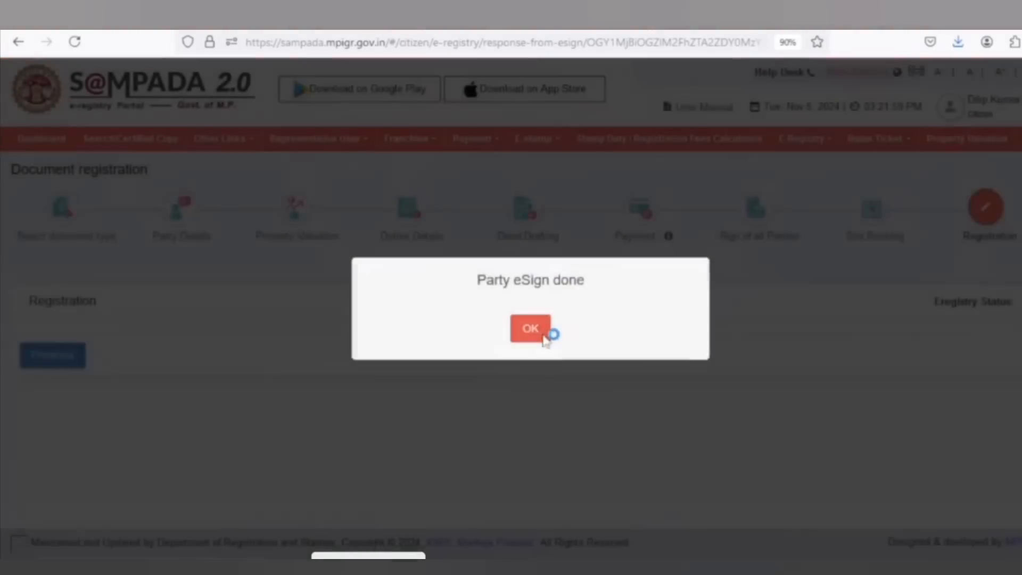
pyautogui.click(544, 336)
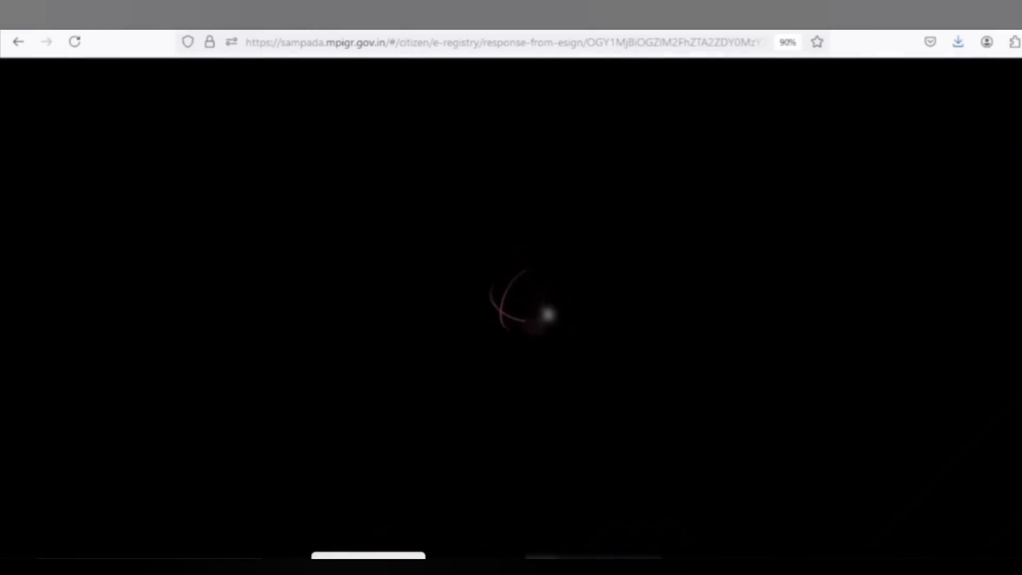
# Step: List available slots at Sub Registrar Office Singrauli and select the 03:30 PM - 04:00 PM block
pyautogui.scroll(-3, 872, 408)
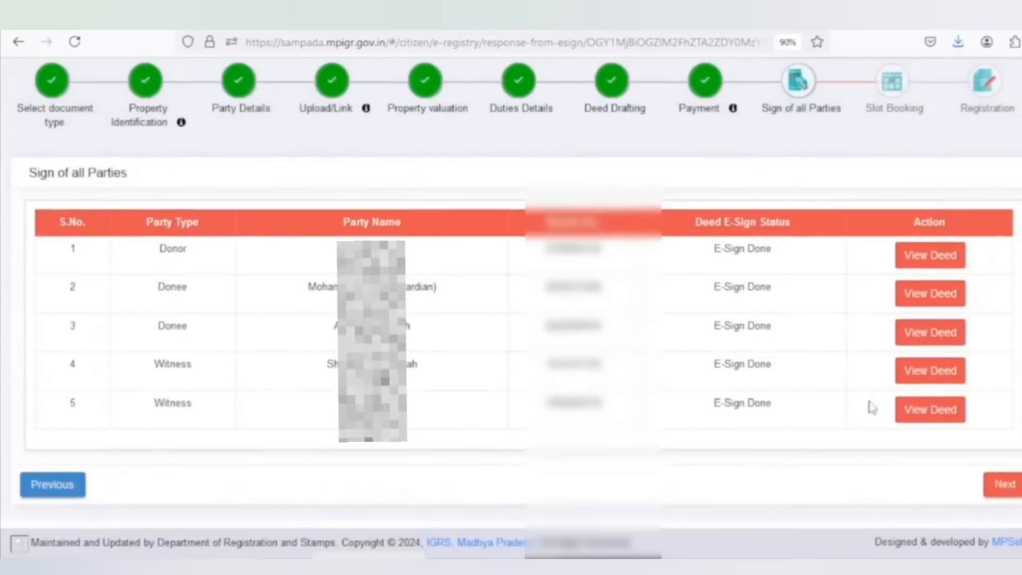
pyautogui.click(1004, 484)
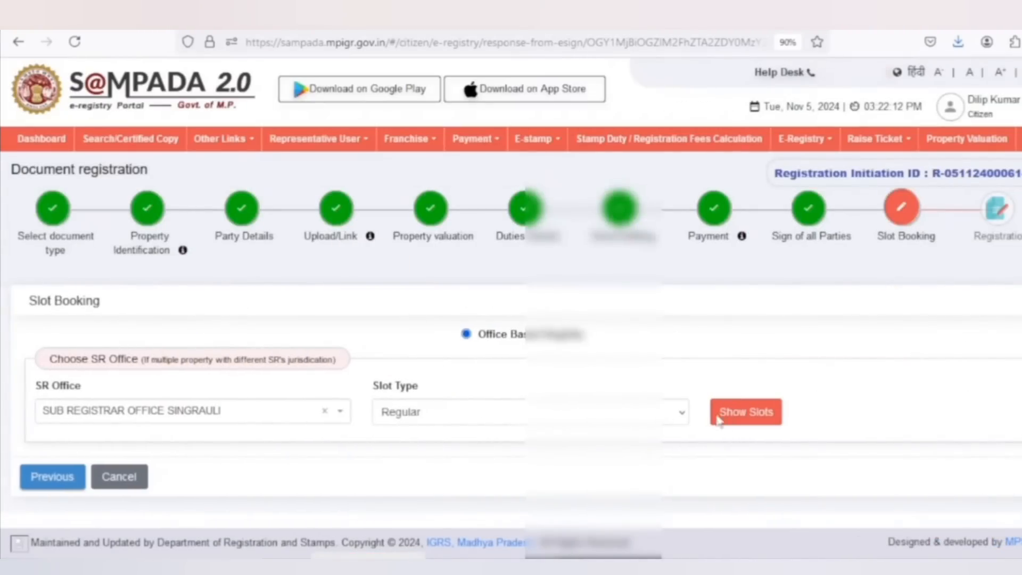
pyautogui.click(745, 412)
pyautogui.scroll(-4, 631, 417)
pyautogui.click(588, 324)
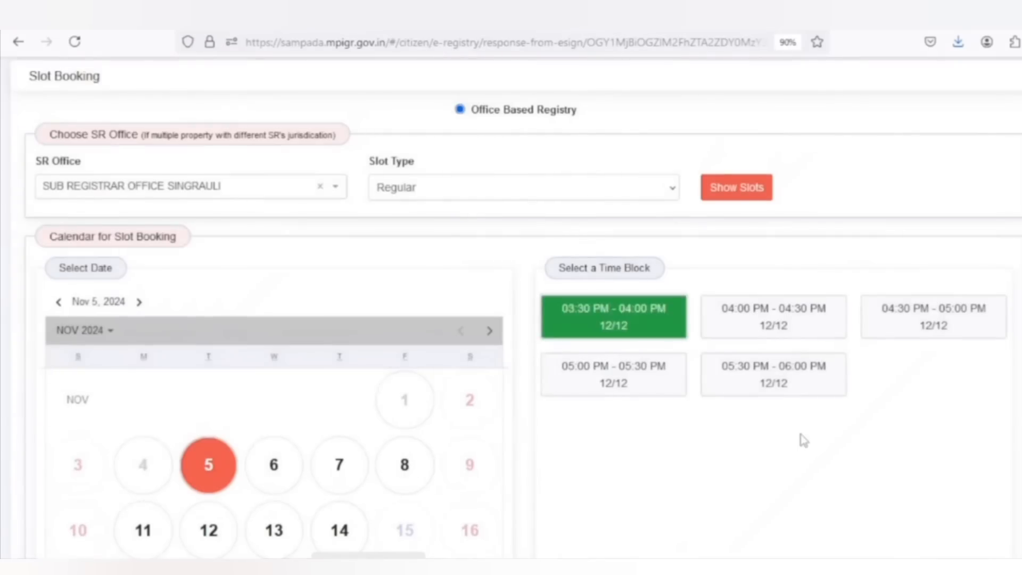
pyautogui.scroll(-4, 802, 440)
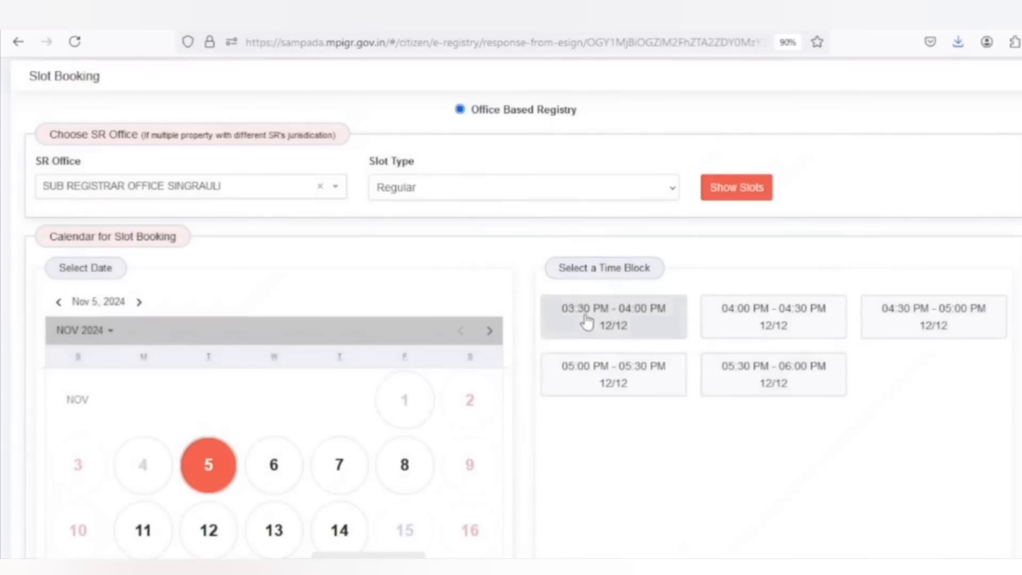
pyautogui.click(588, 322)
pyautogui.scroll(-4, 803, 440)
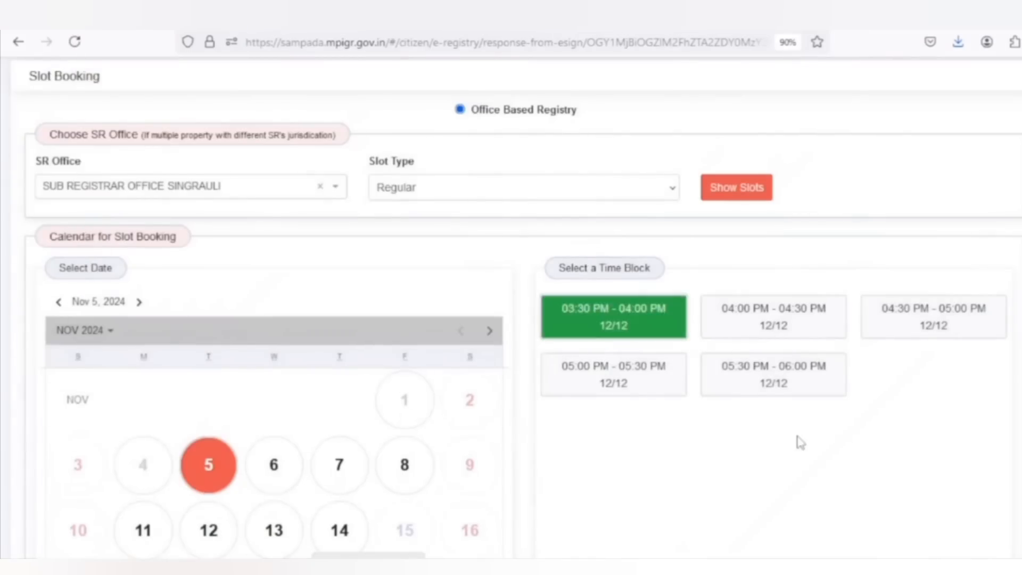
pyautogui.scroll(-4, 802, 440)
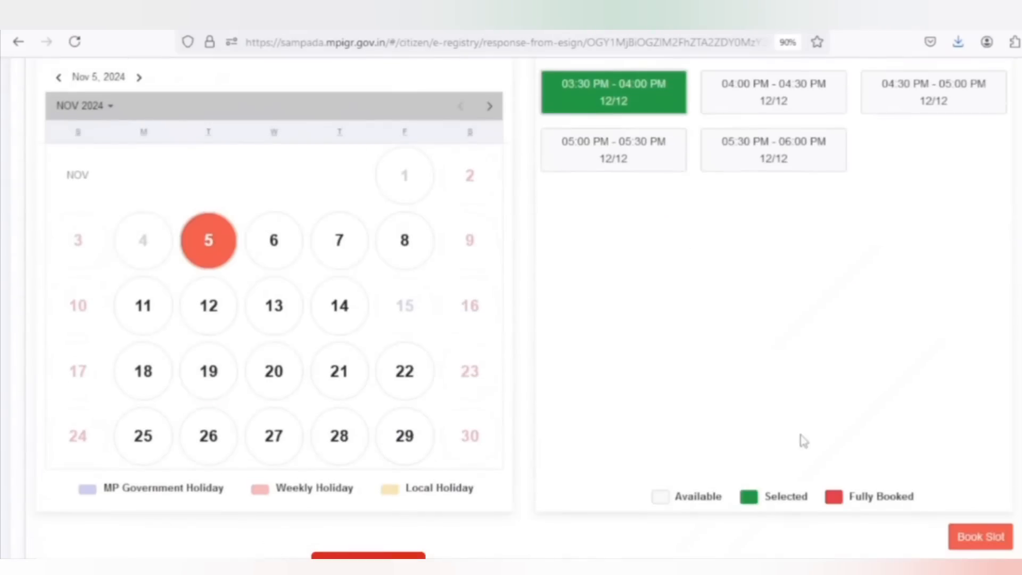
pyautogui.click(967, 543)
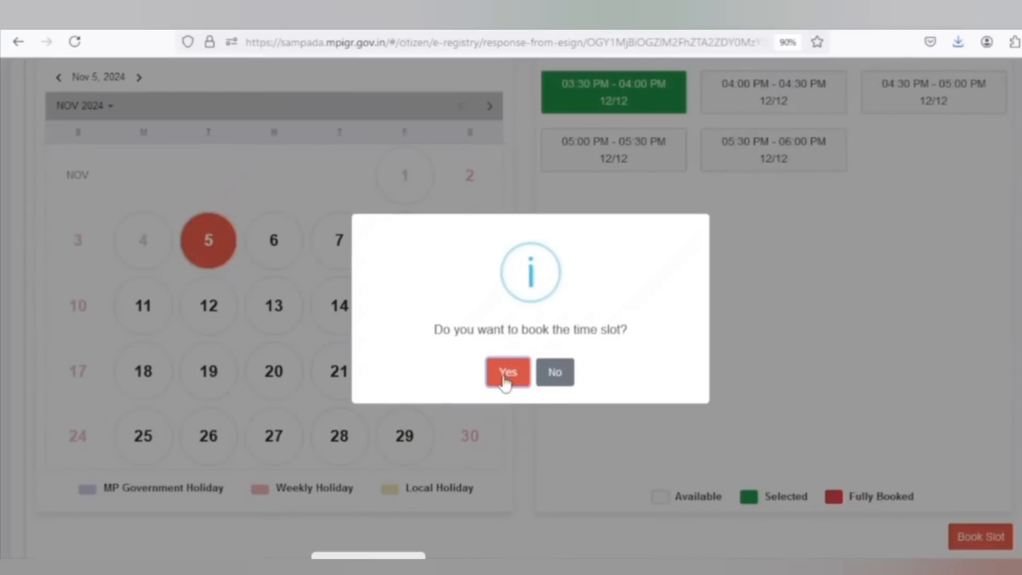
pyautogui.click(506, 373)
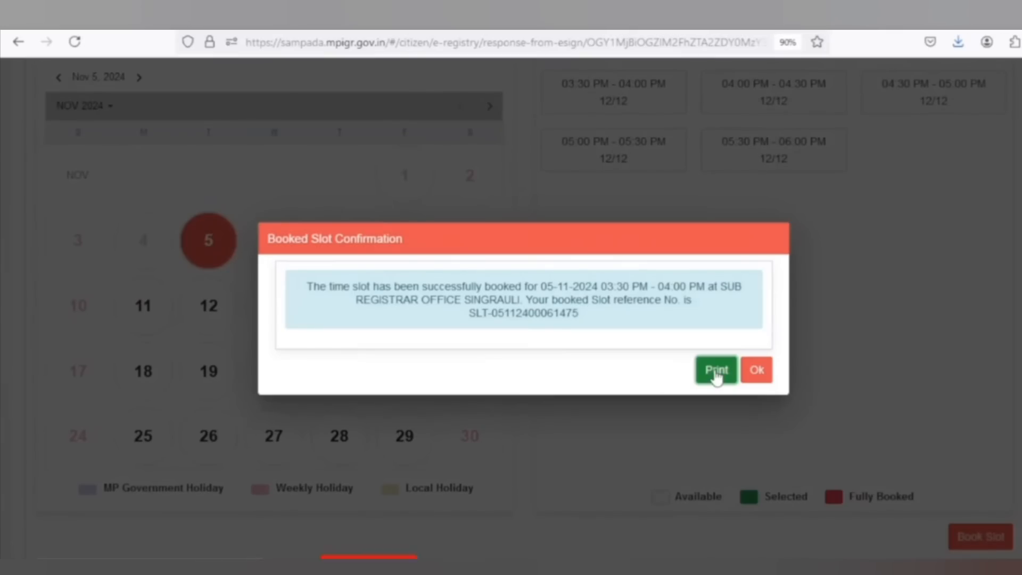
pyautogui.click(757, 369)
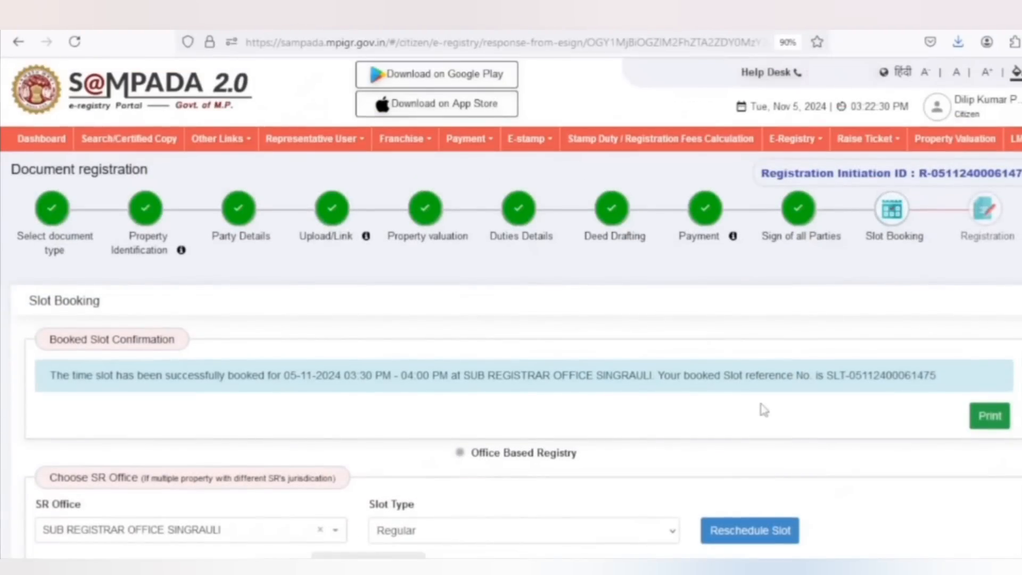